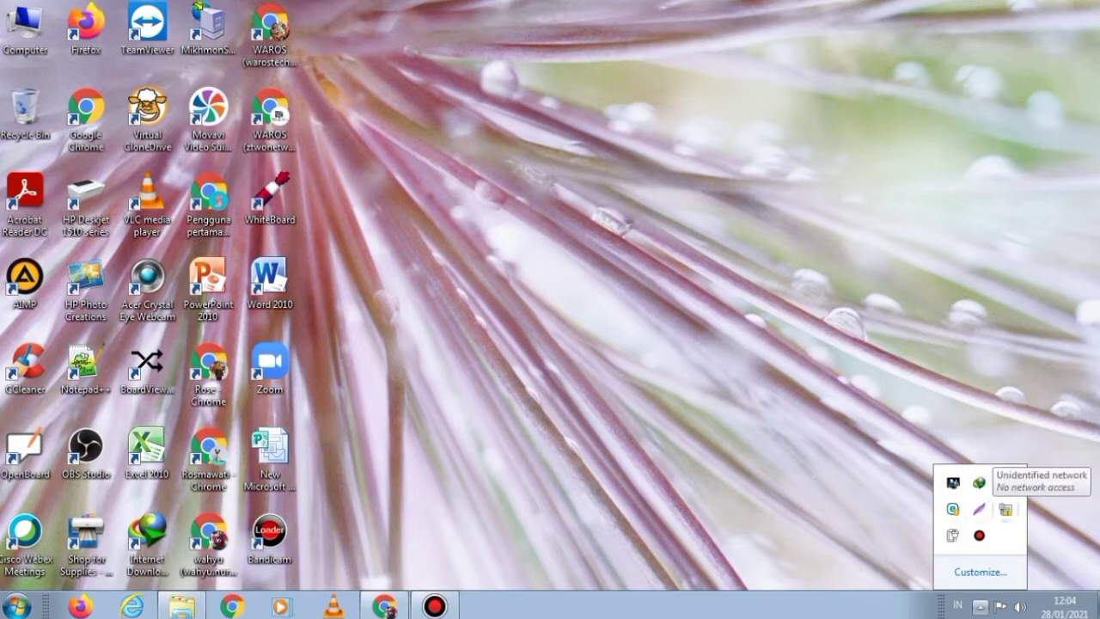
Open the Local Area Connection's TCP/IPv4 Properties through the Network and Sharing Center
right_click(1006, 510)
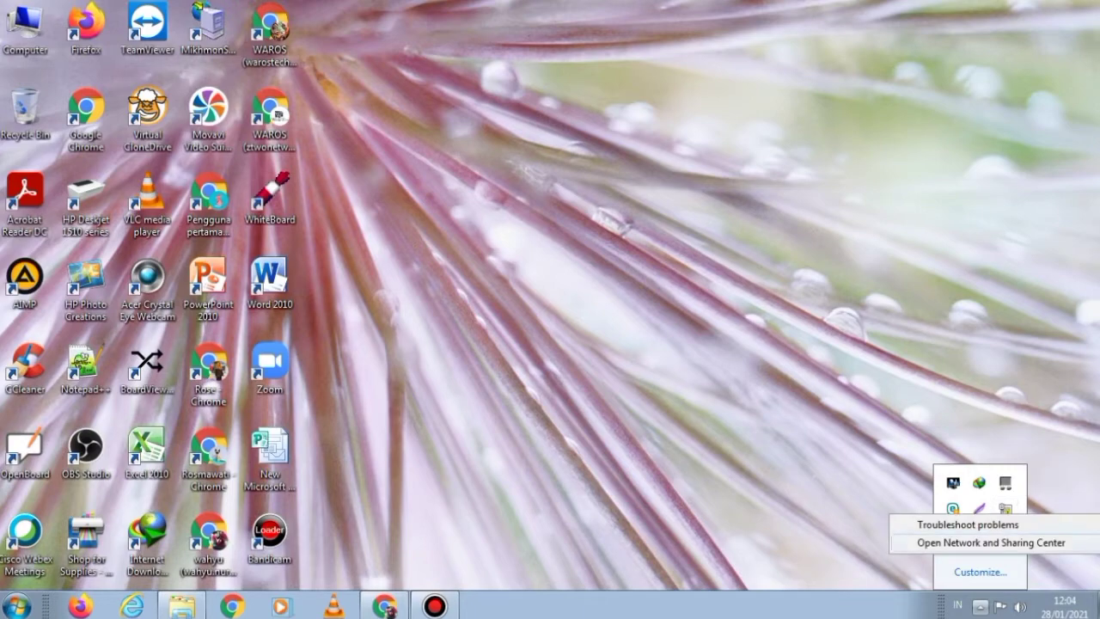
click(988, 544)
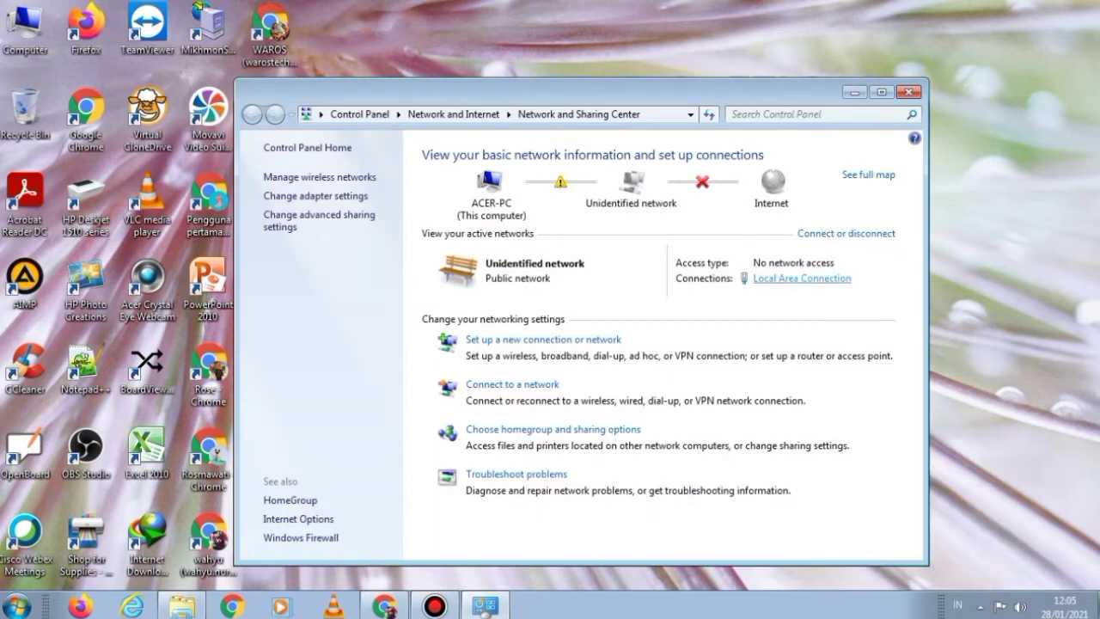
click(802, 279)
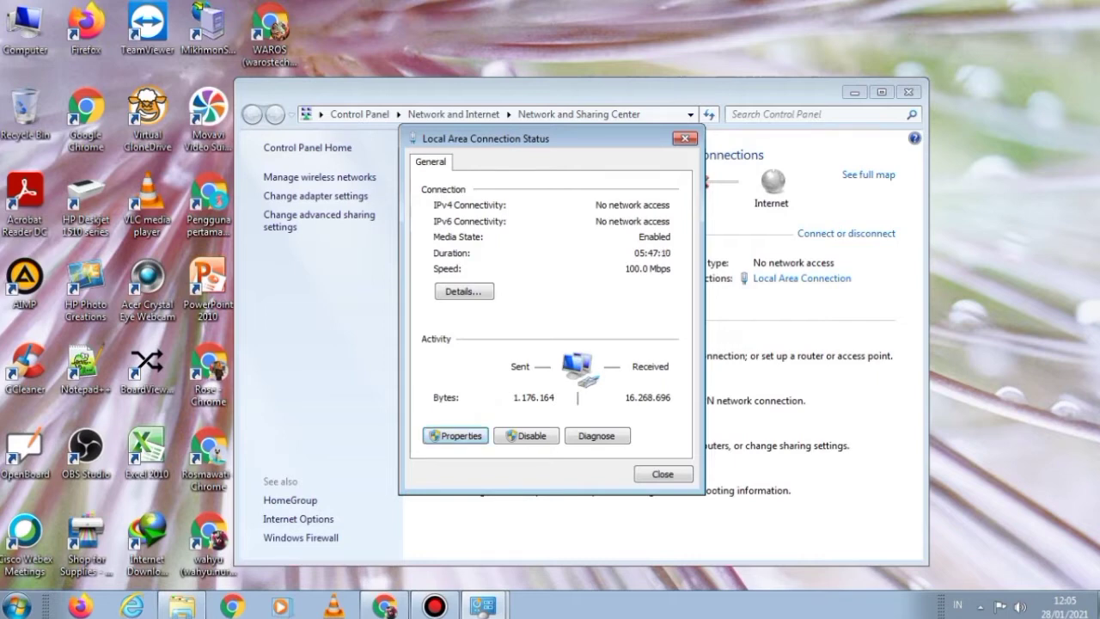
click(456, 436)
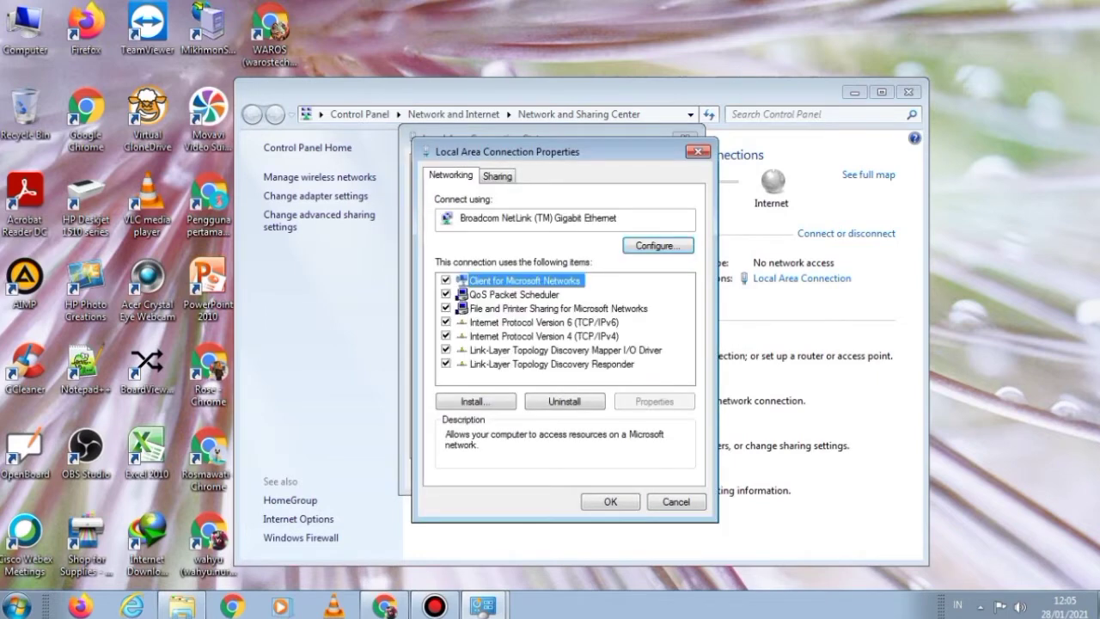
click(544, 336)
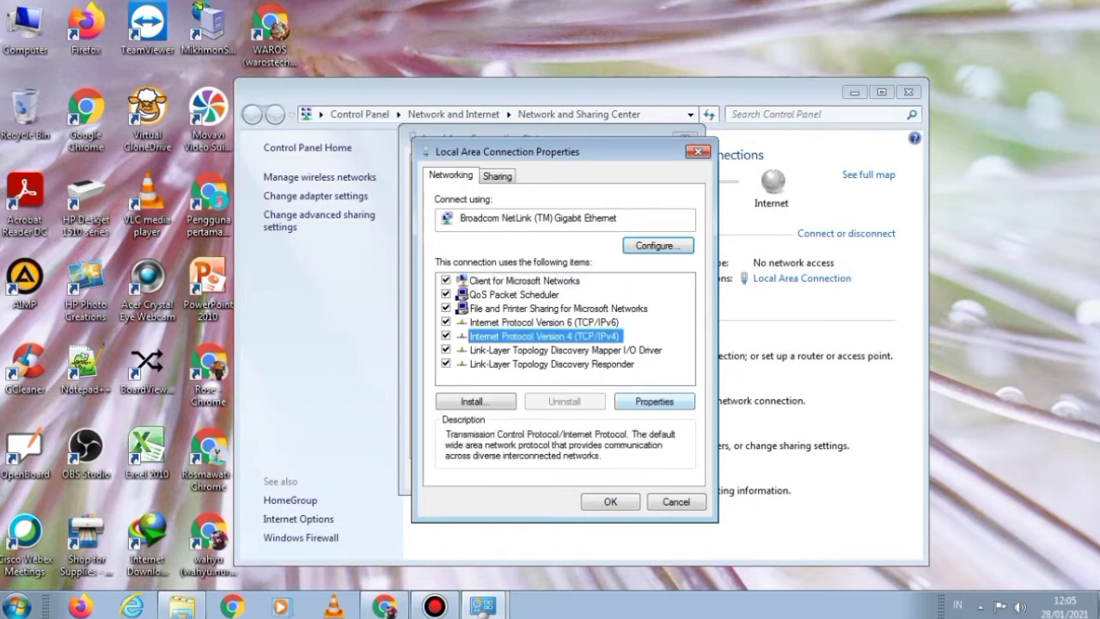
click(654, 401)
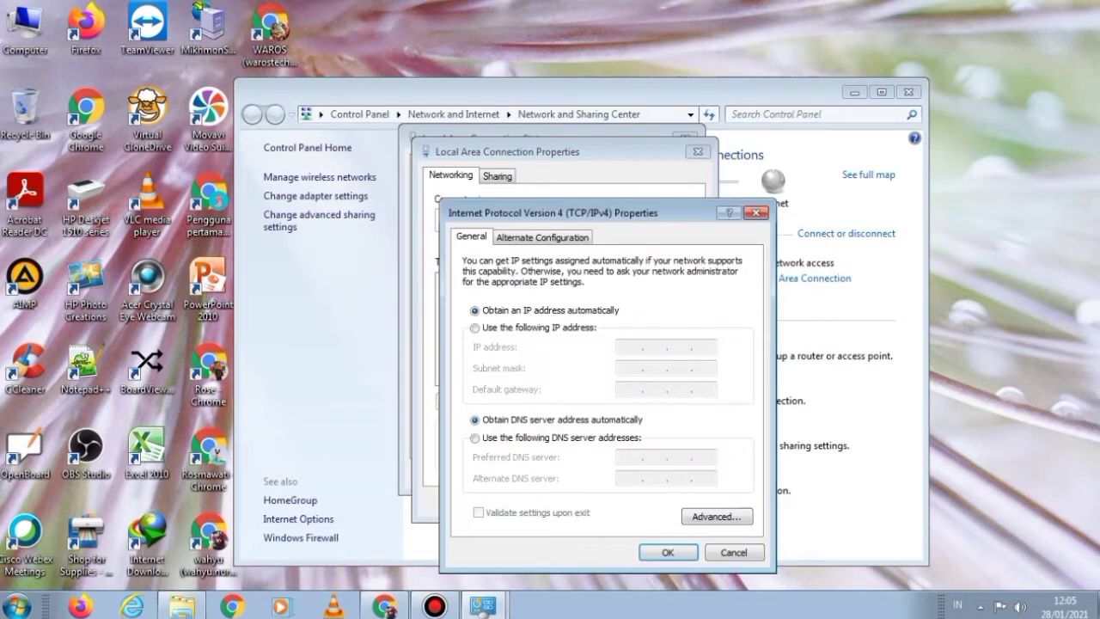
Set static IPv4 192.168.0.10 with mask 255.255.255.0, then close the connection dialogs
drag(550, 212, 537, 120)
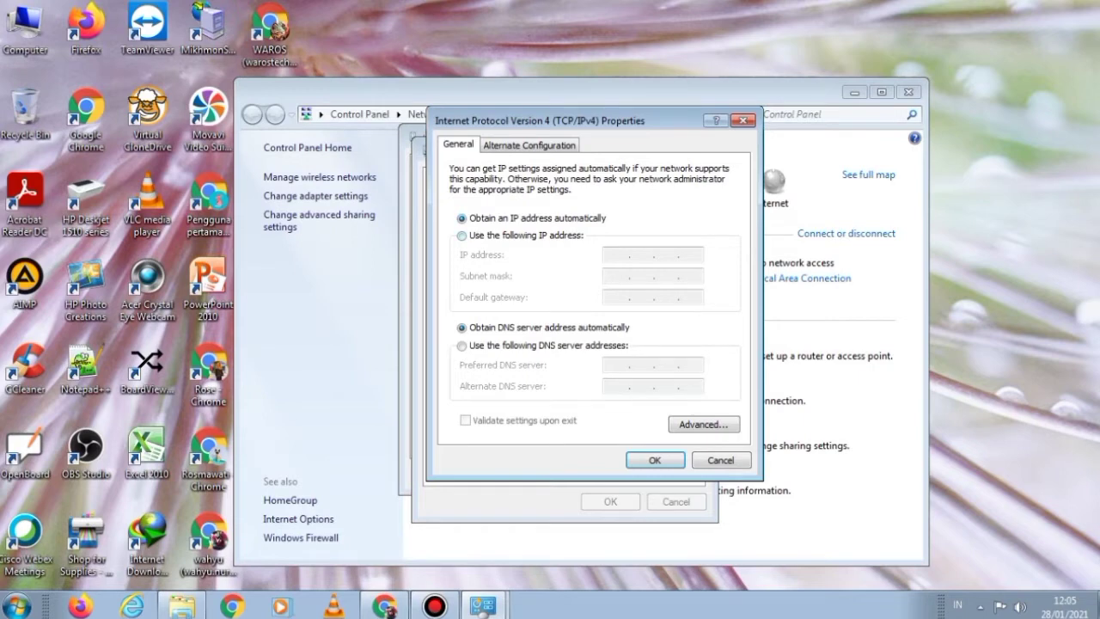
click(462, 235)
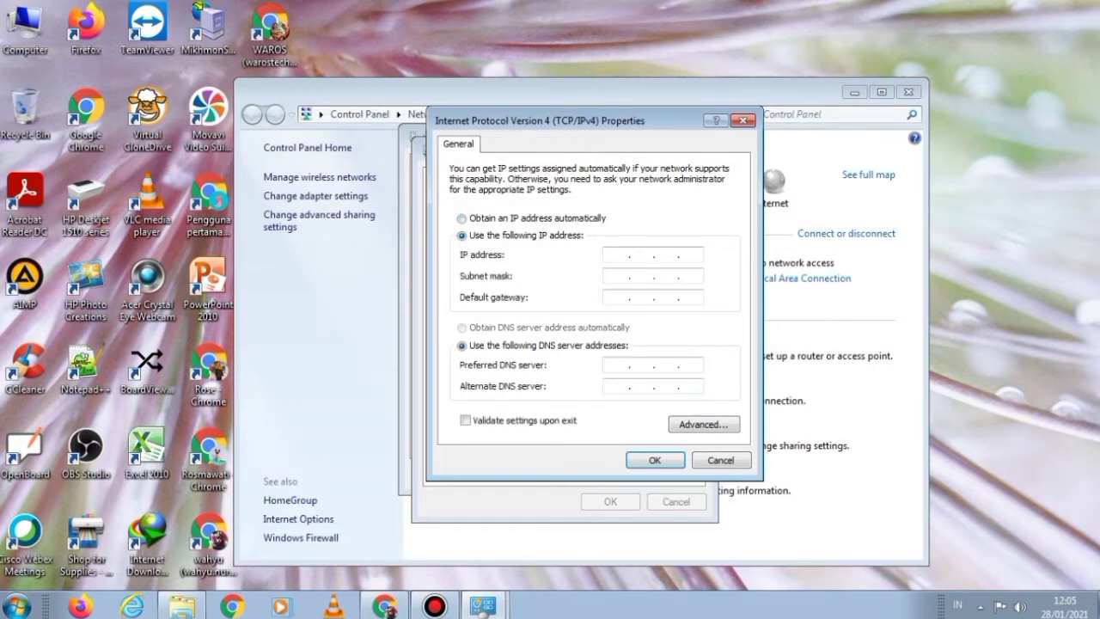
text(192 . 168 . 0 . 10)
key(Tab)
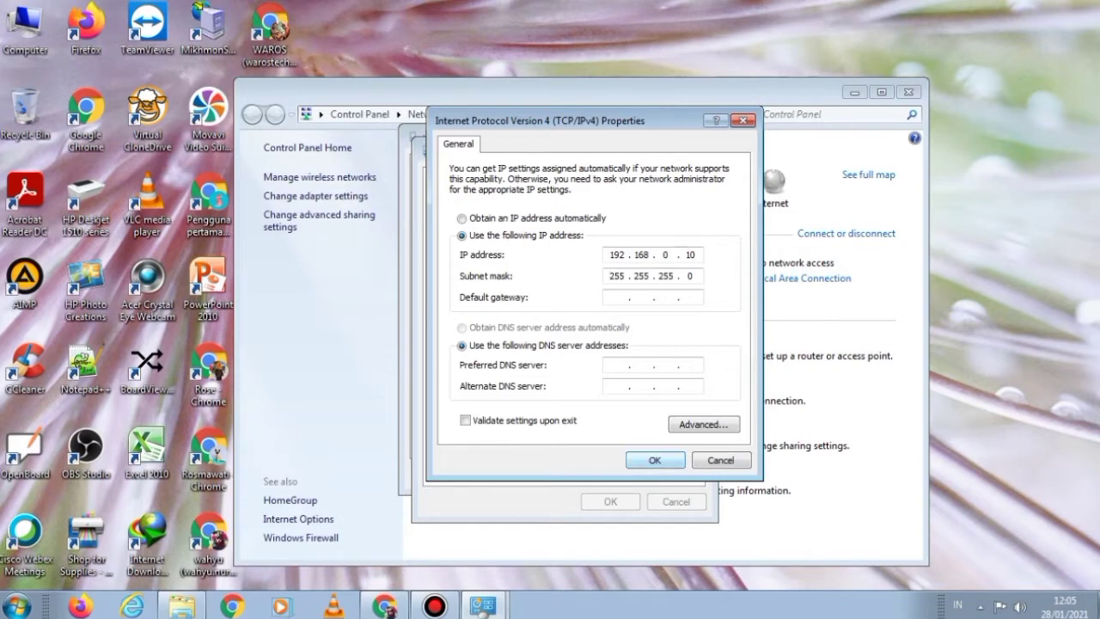
key(Return)
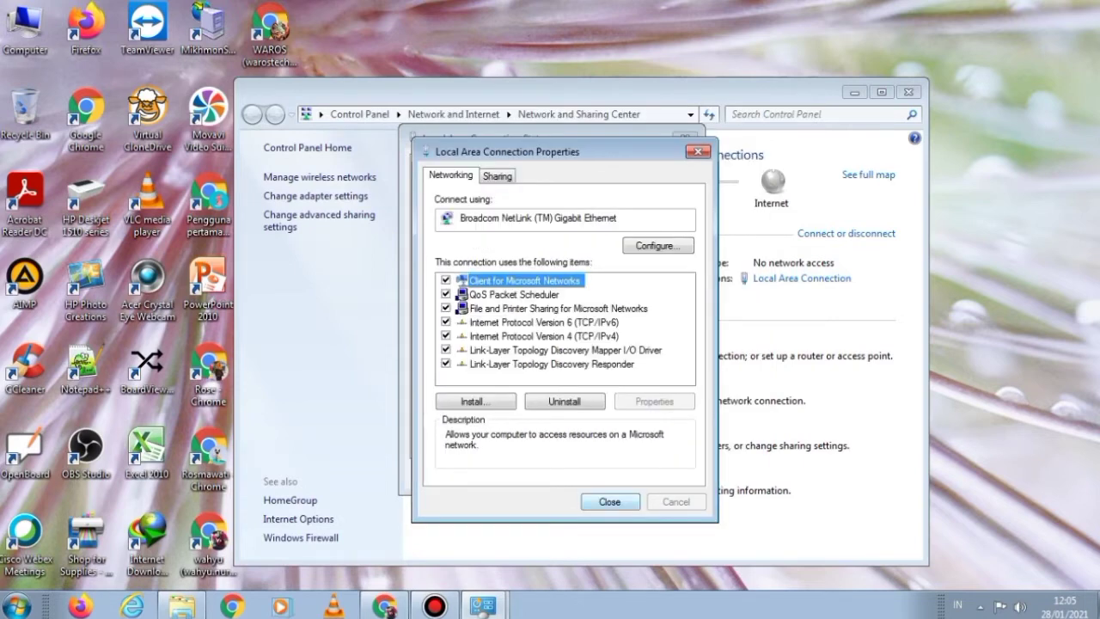
key(Return)
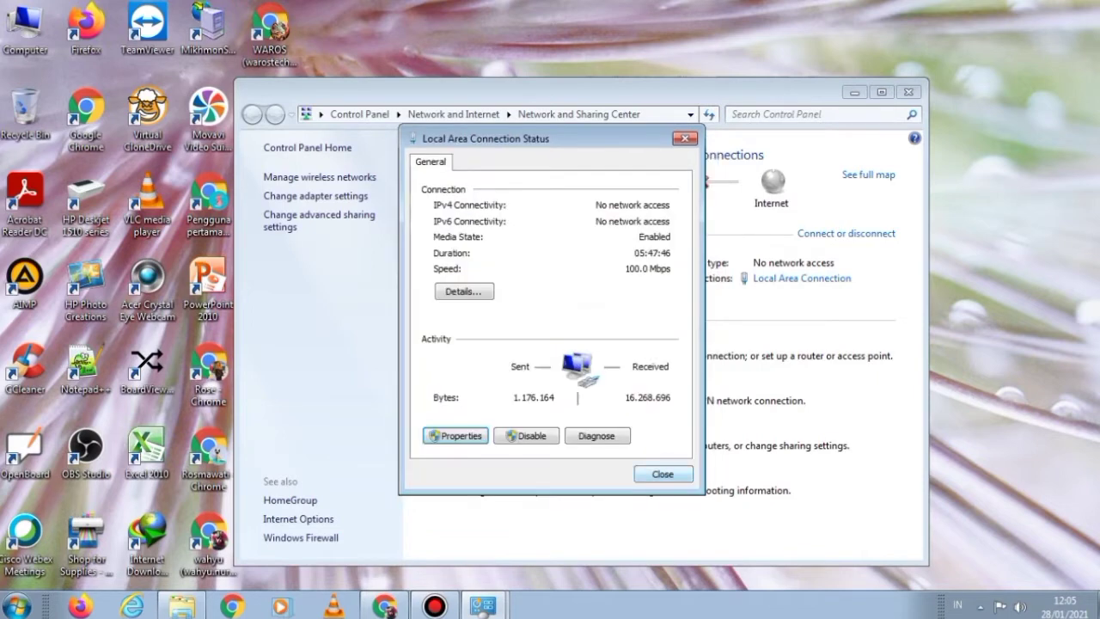
click(663, 474)
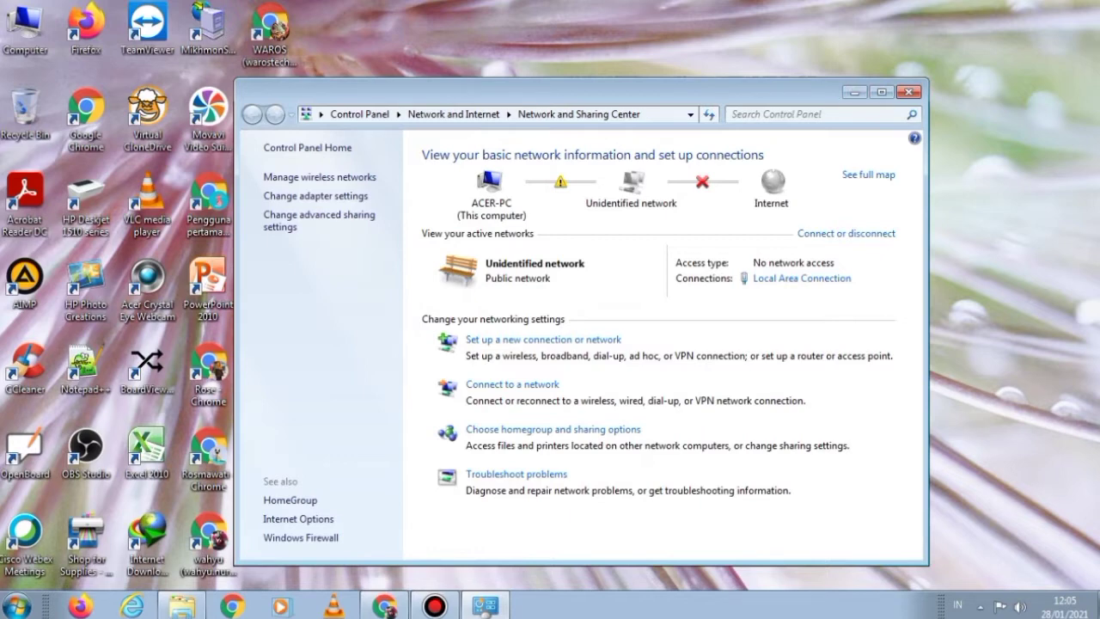
In Chrome, load the router address 192.168.0.254
click(387, 607)
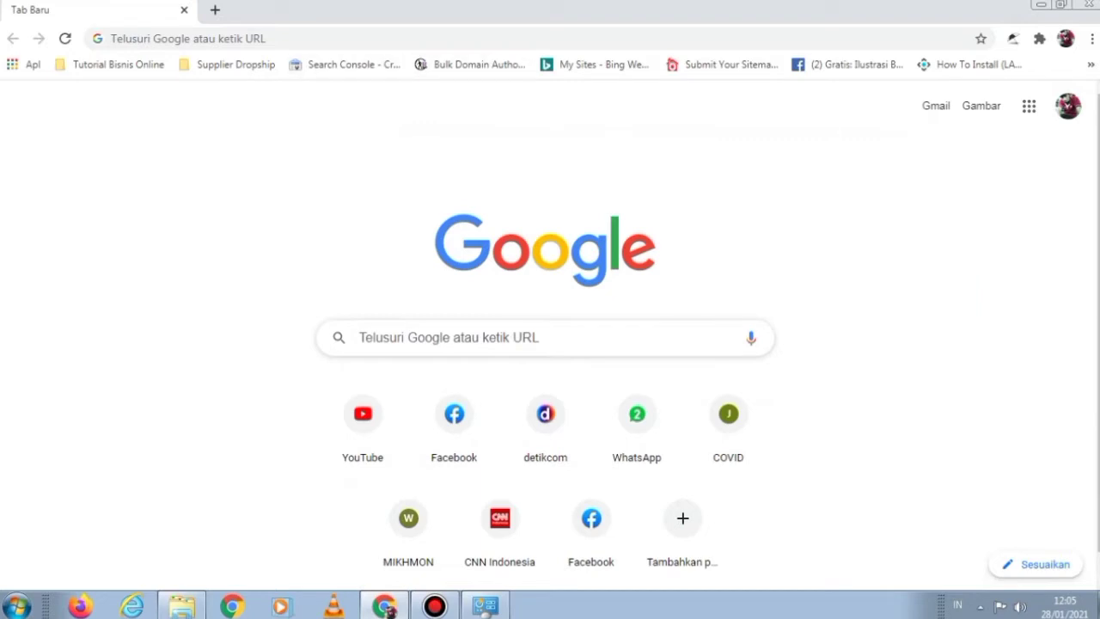
key(ctrl+l)
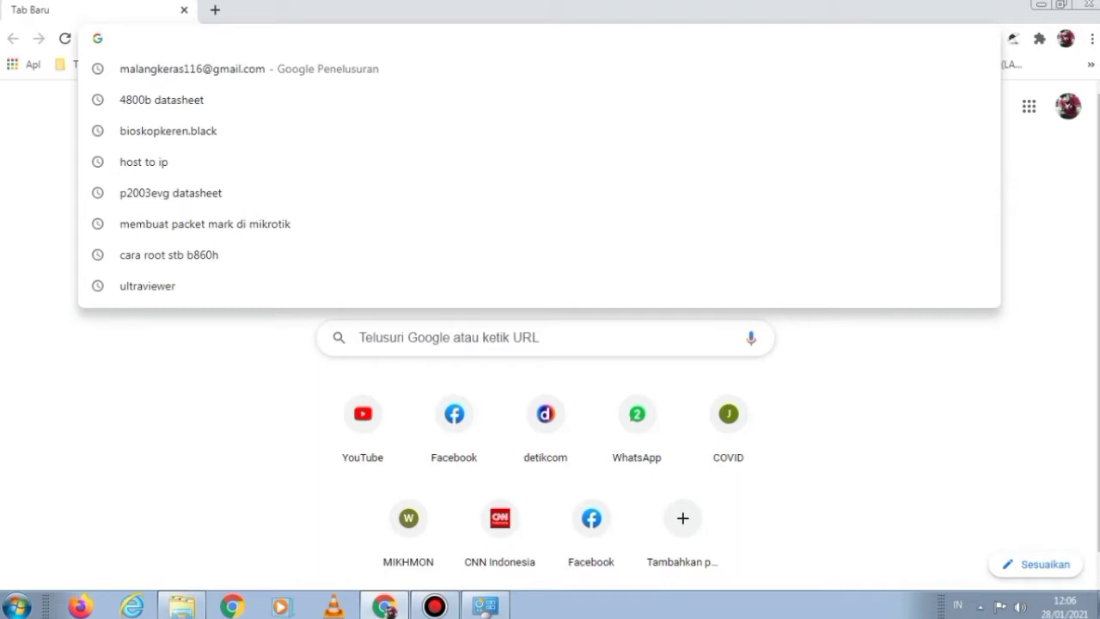
text(192)
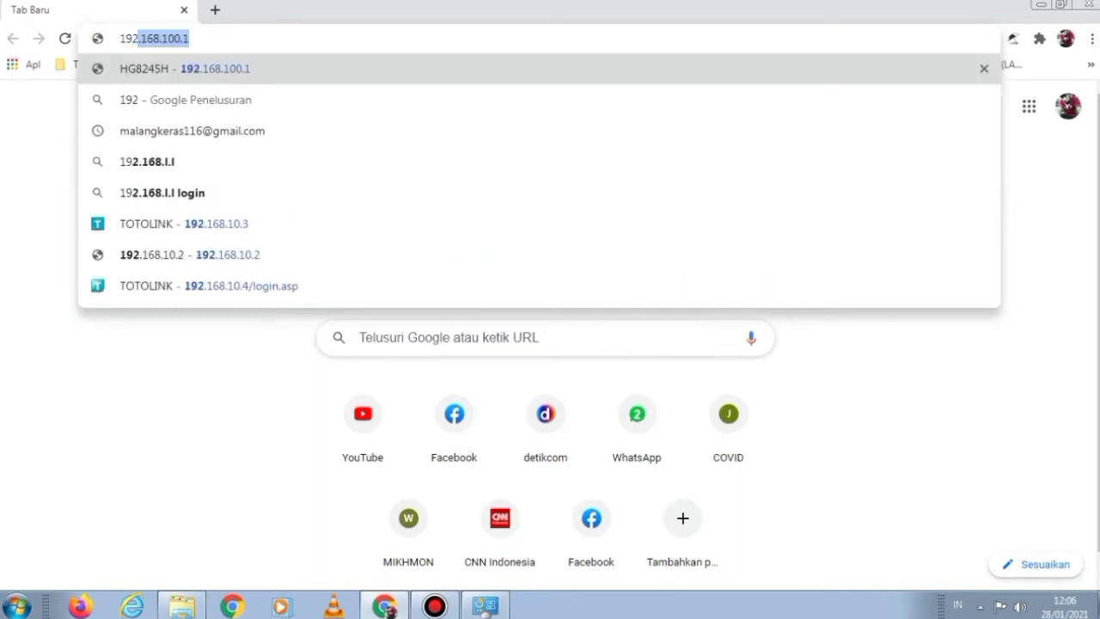
text(.168)
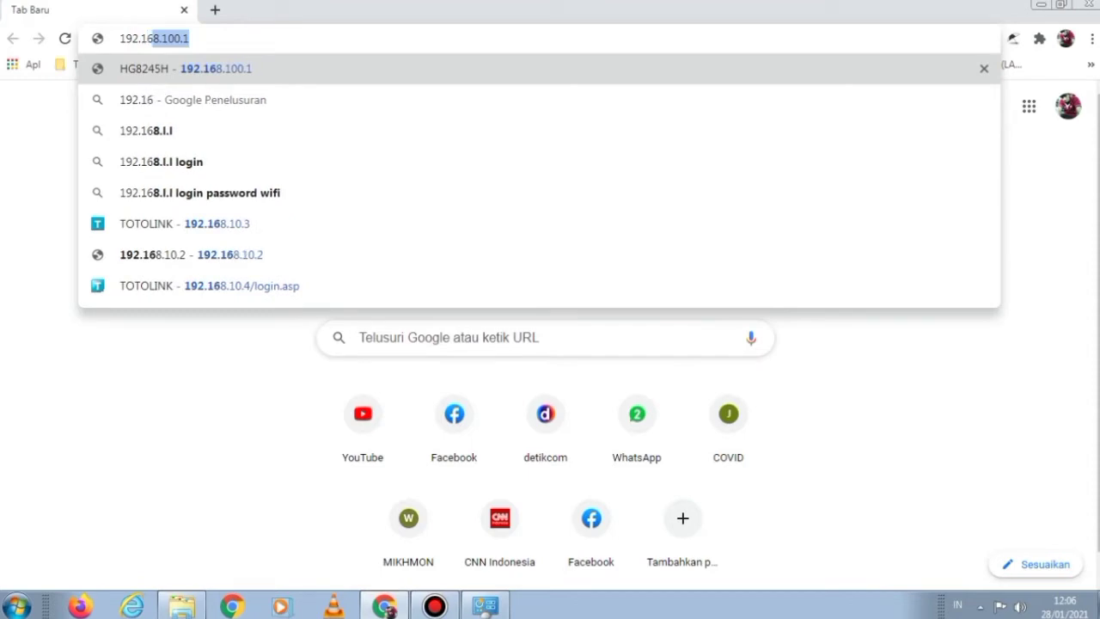
key(BackSpace)
key(BackSpace)
key(BackSpace)
key(BackSpace)
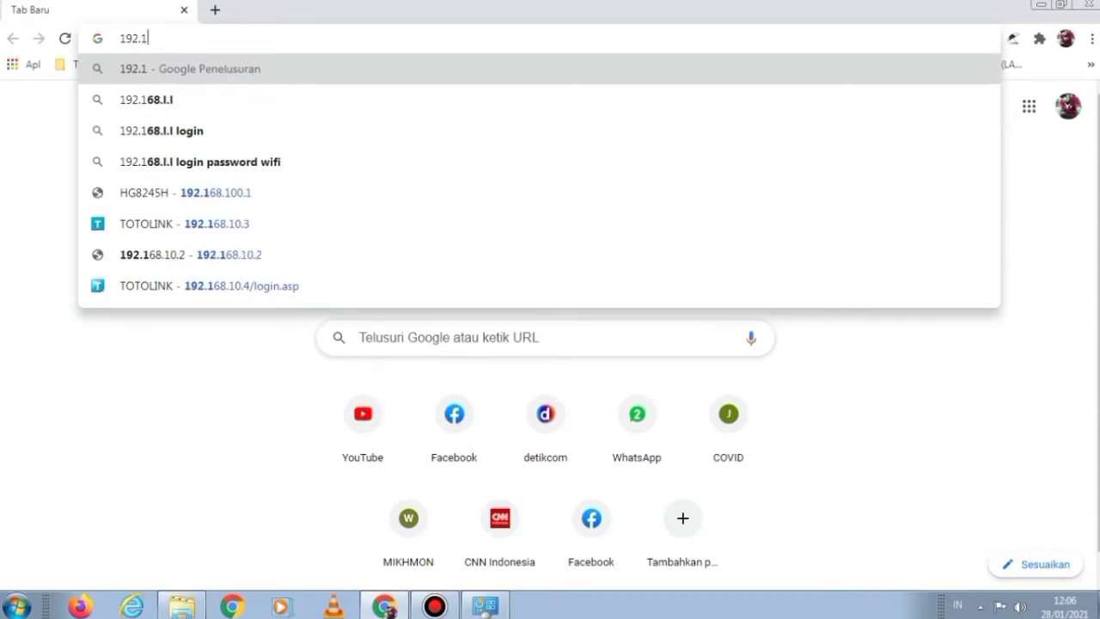
text(168)
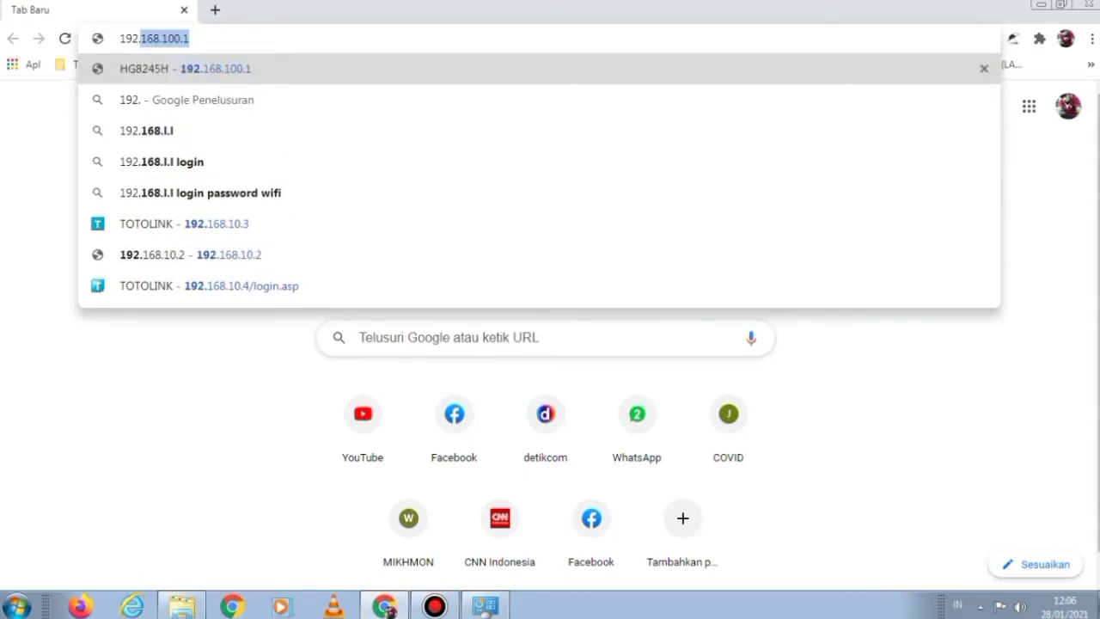
text(.)
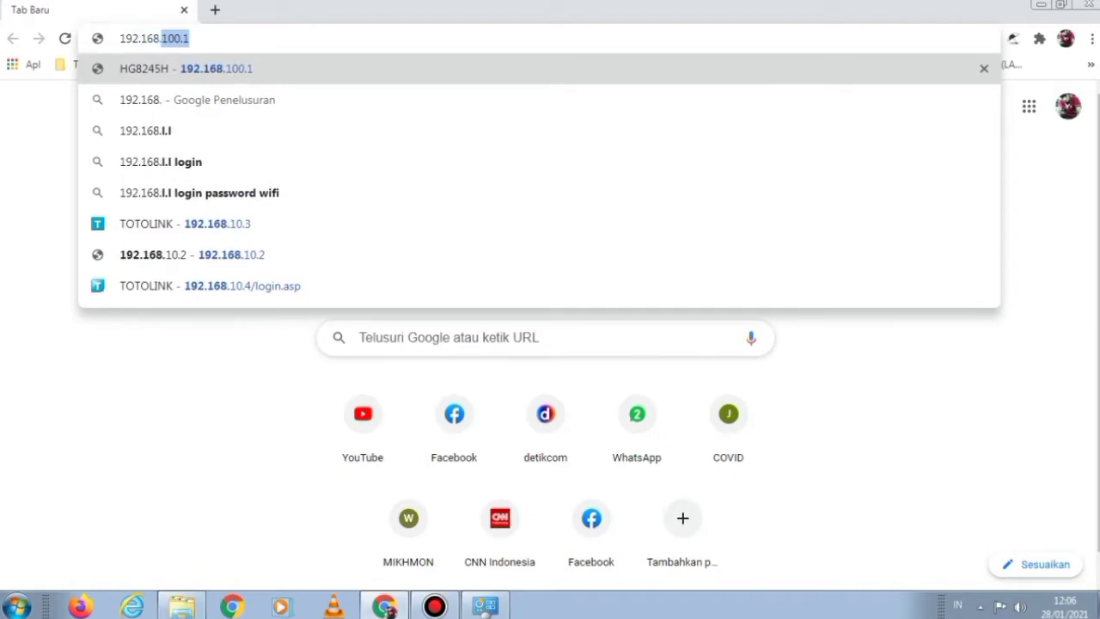
text(0)
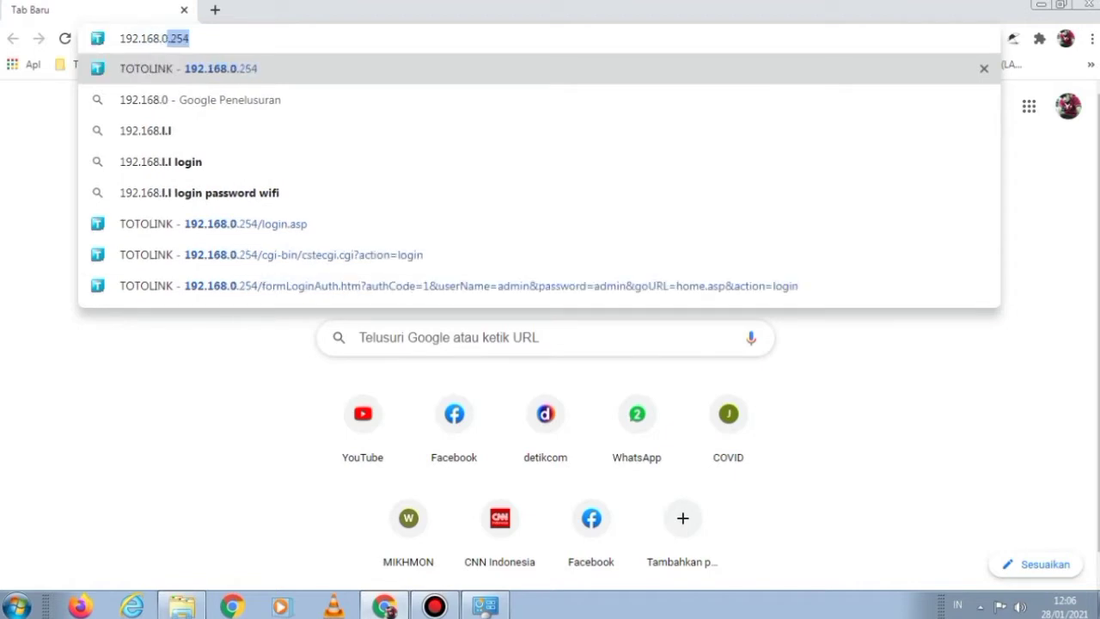
text(.254)
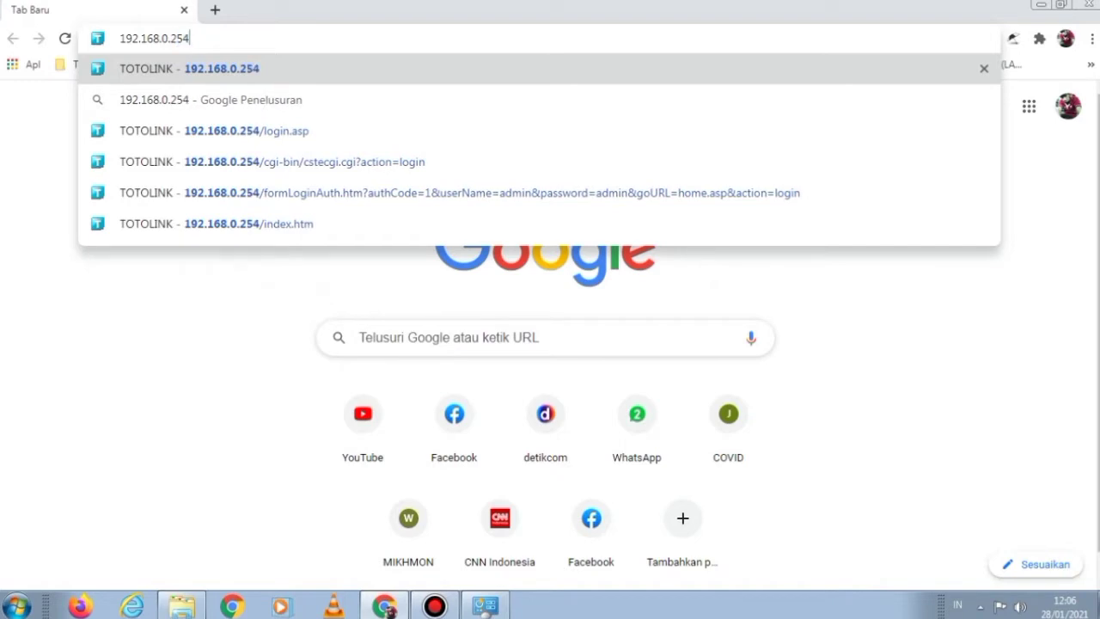
key(Return)
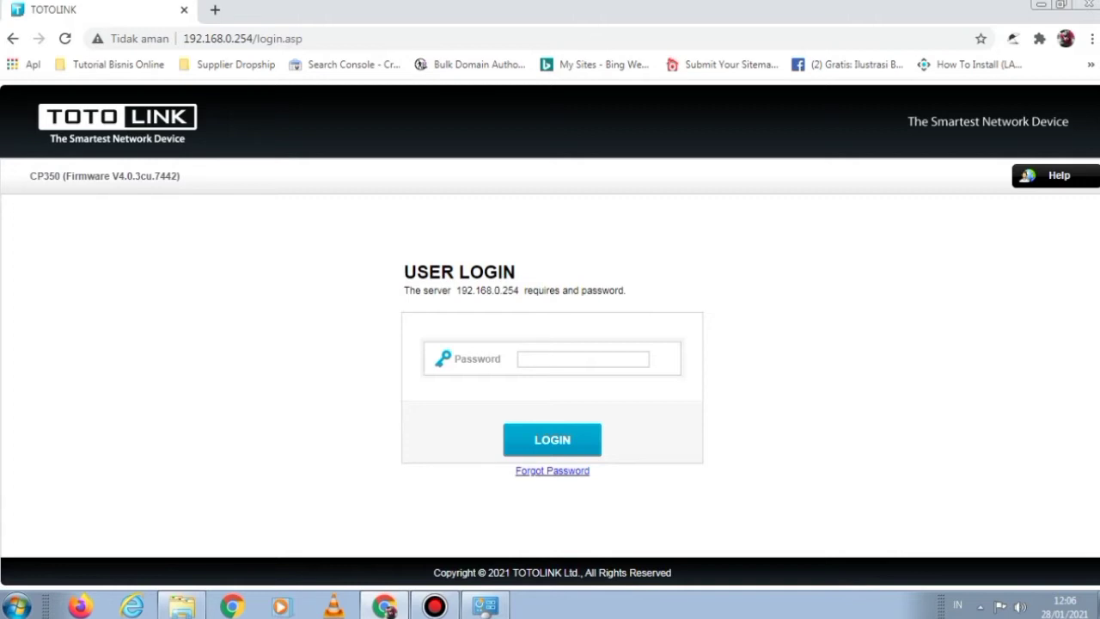
Enter the admin password and log in to the CP350 web interface
click(582, 360)
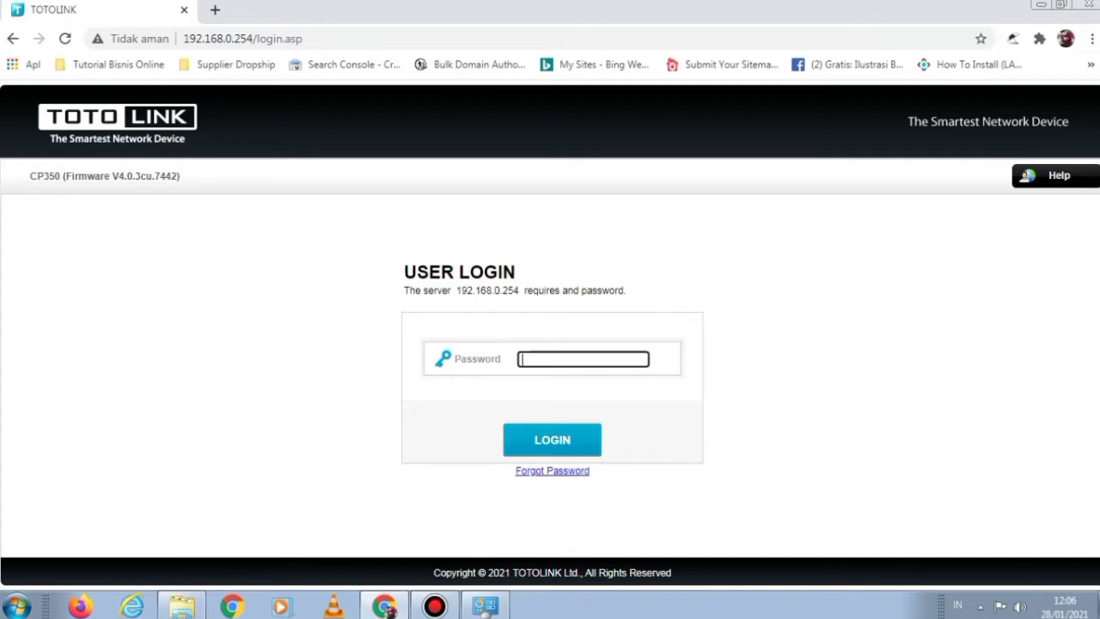
key(Tab)
key(Return)
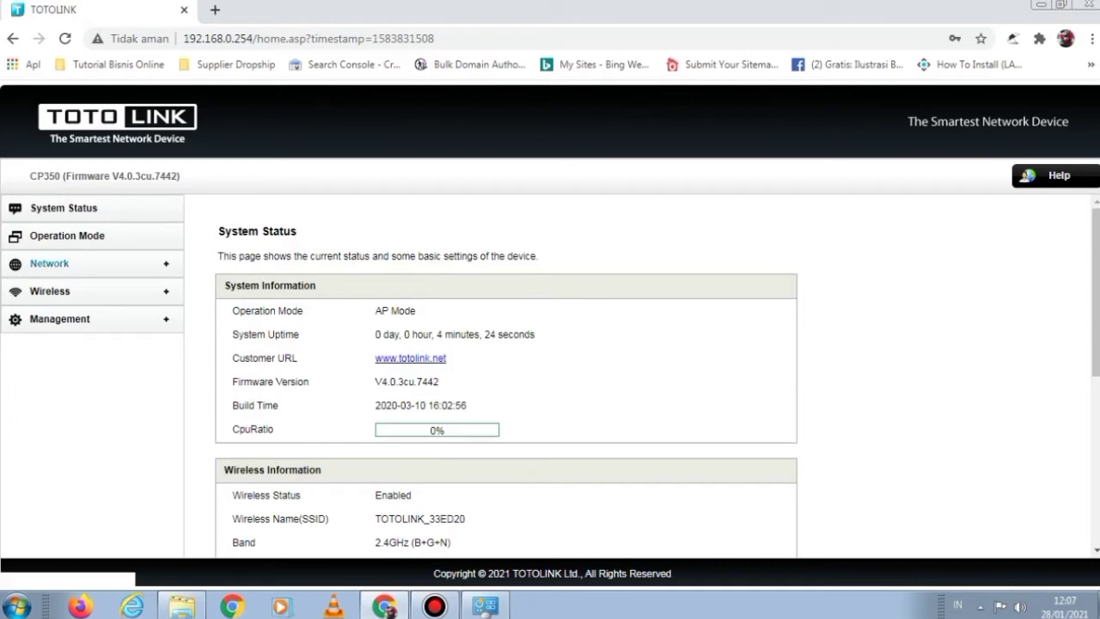
Go to Network > LAN Setting and expand the Network Mode dropdown
click(52, 263)
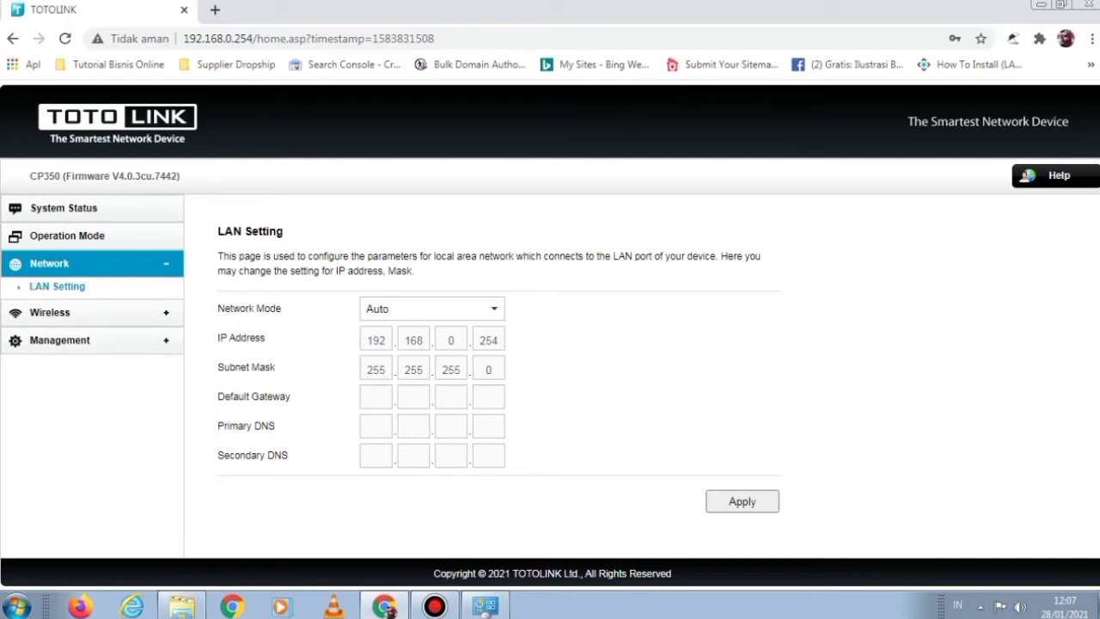
click(432, 308)
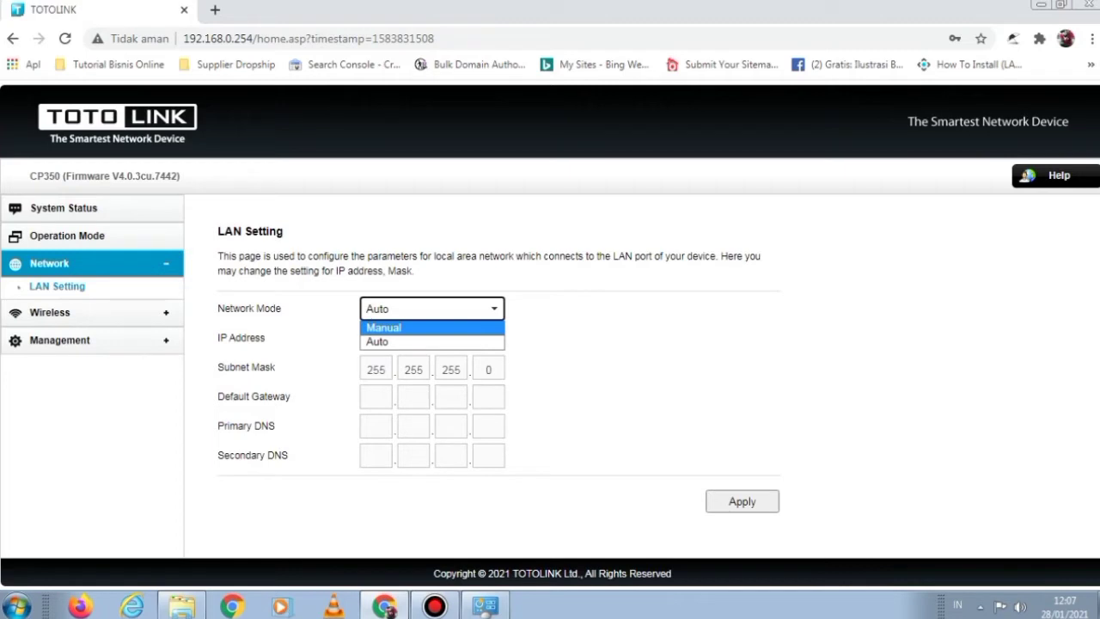
Switch Network Mode to Manual and place the cursor in the IP Address boxes
click(385, 328)
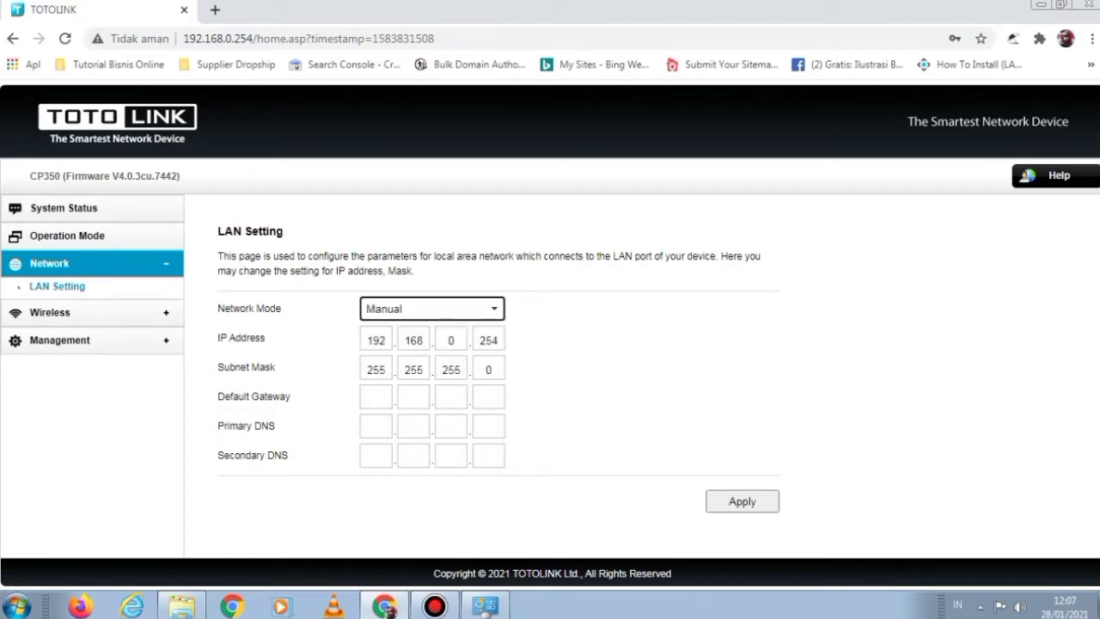
click(410, 340)
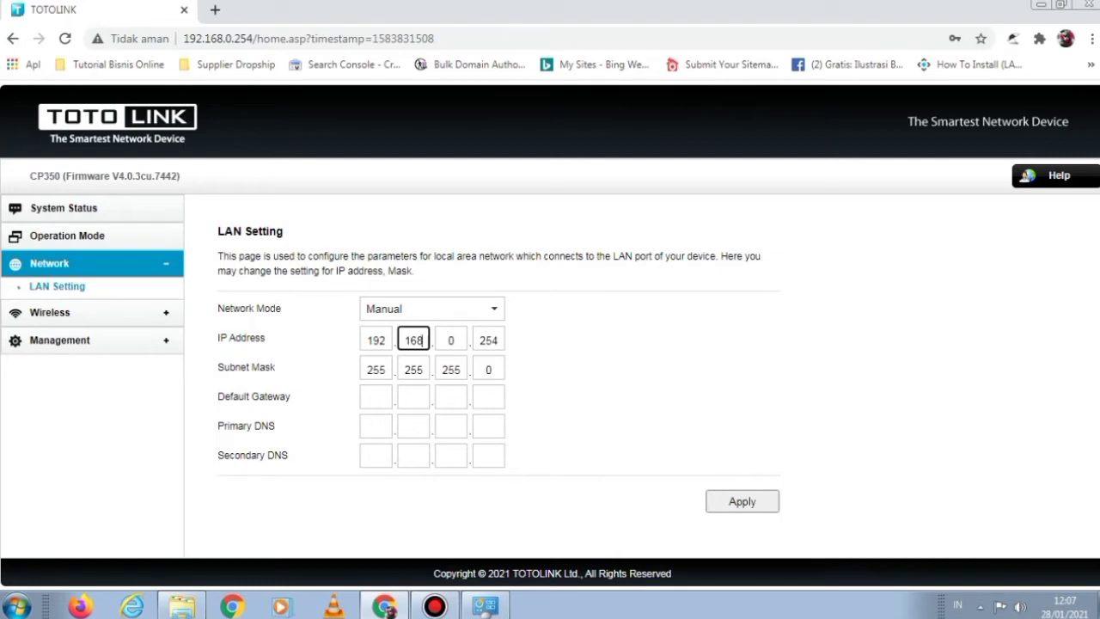
click(378, 341)
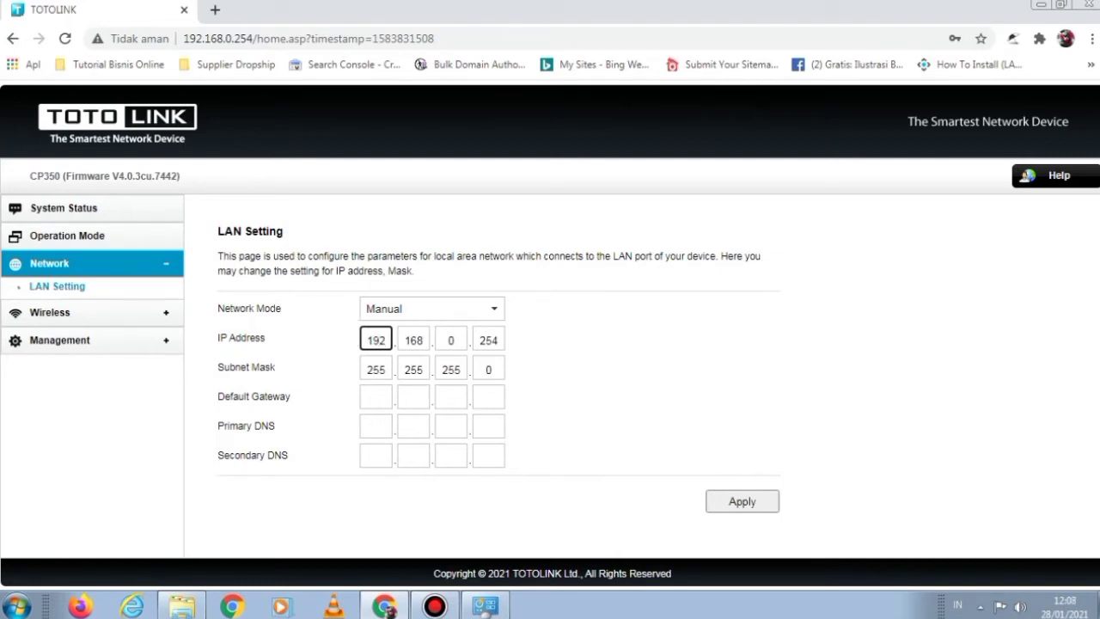
Edit the IP Address's third and last octets so it reads 192.168.10.4
click(568, 387)
click(447, 341)
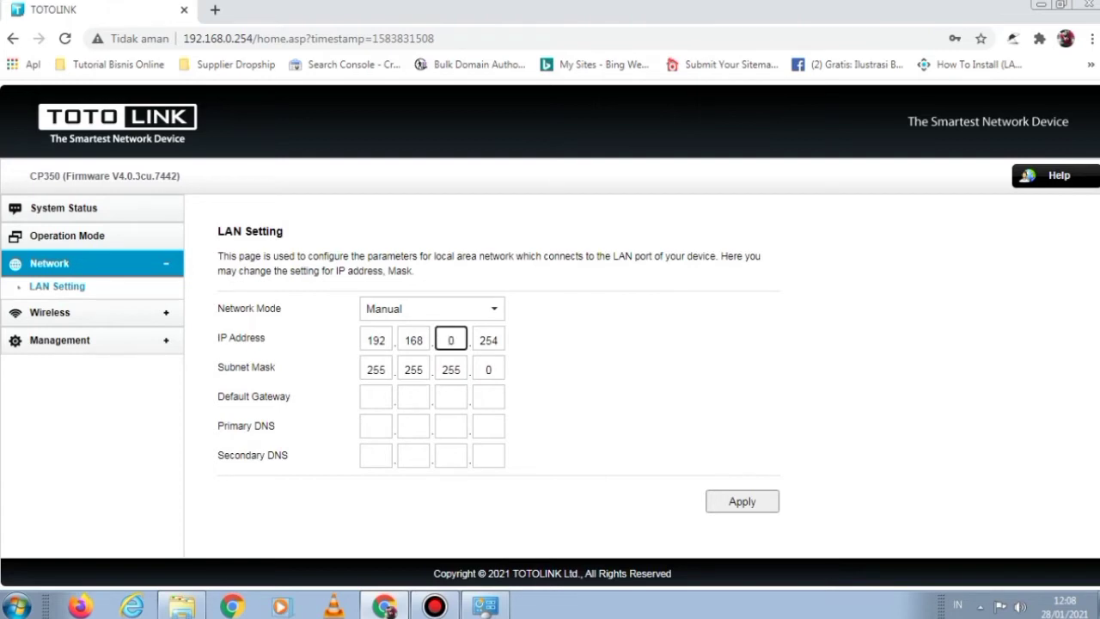
text(1)
key(Tab)
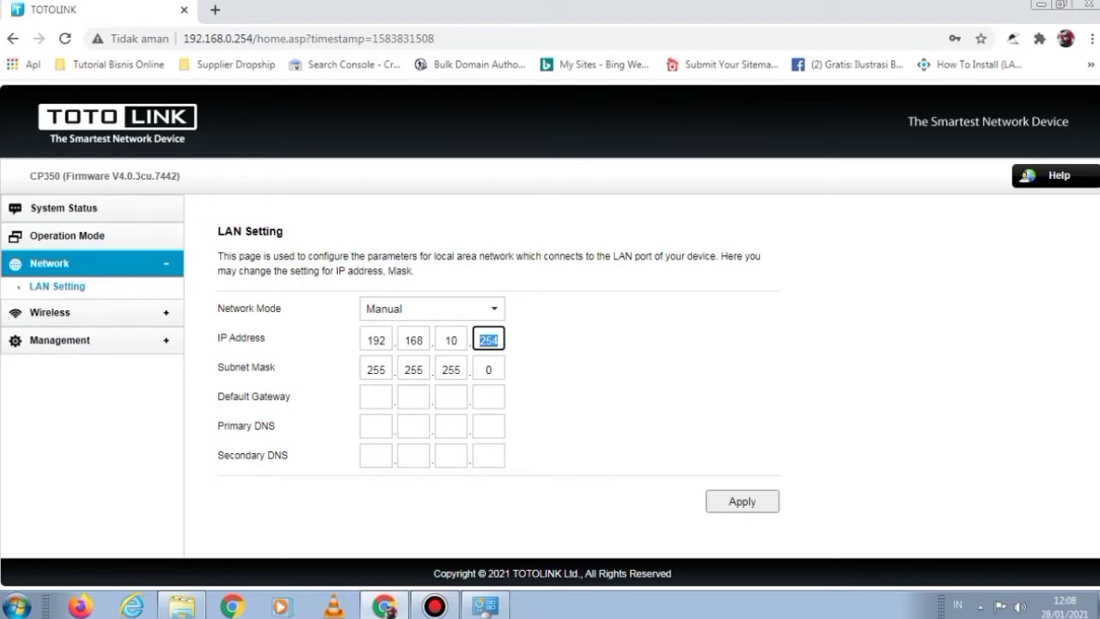
text(4)
Check that the subnet mask boxes still read 255.255.255.0
click(379, 370)
click(415, 370)
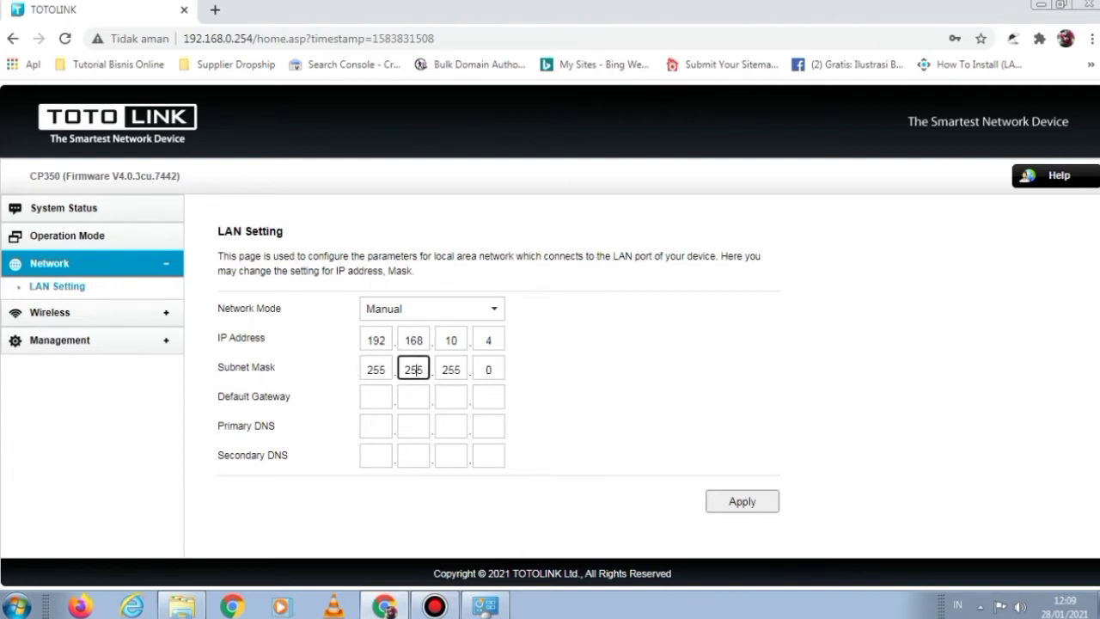
click(459, 370)
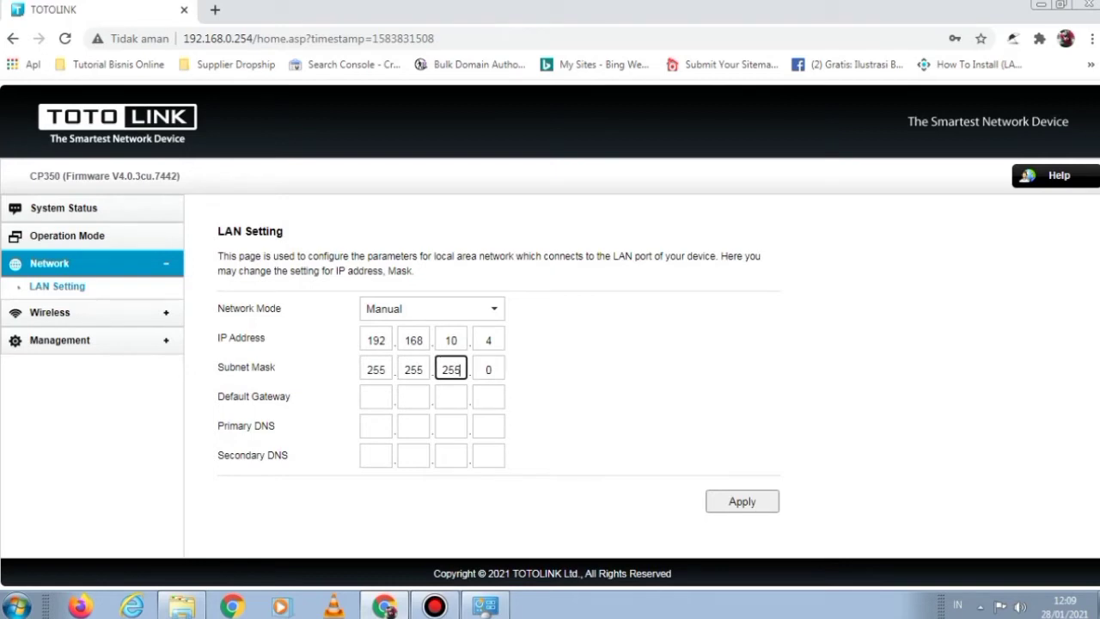
click(493, 370)
click(493, 341)
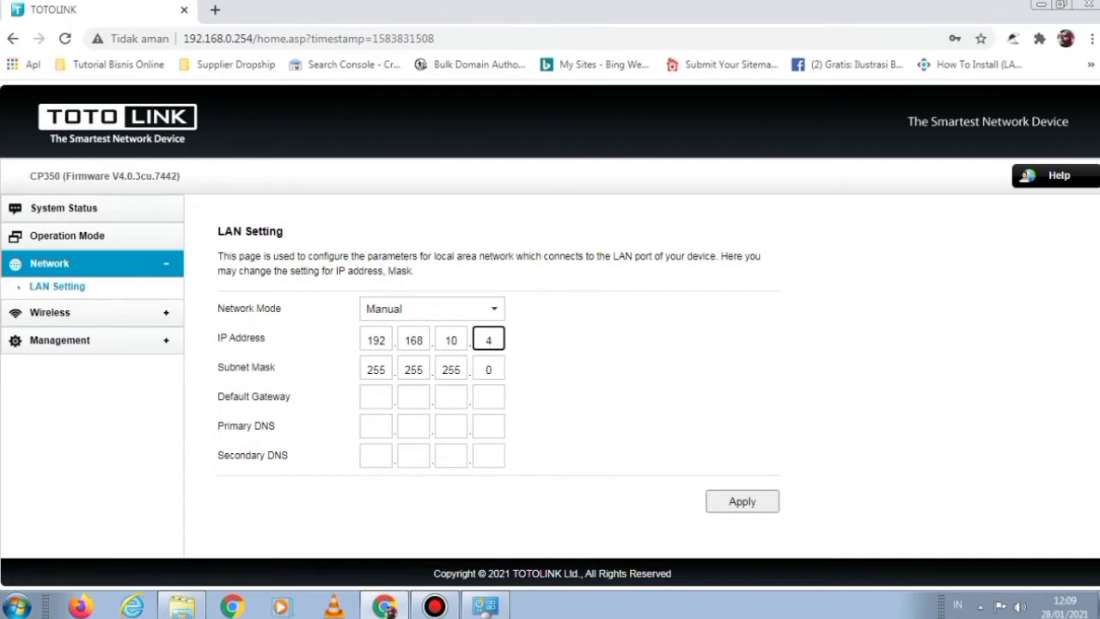
Enter the default gateway 192.168.10.1
click(376, 397)
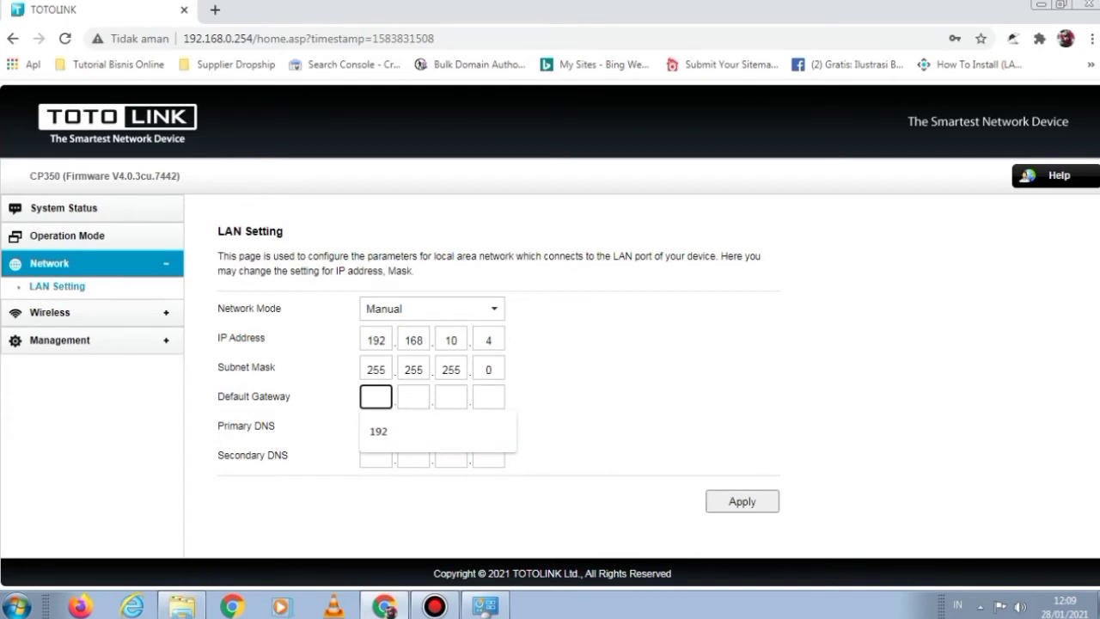
click(413, 397)
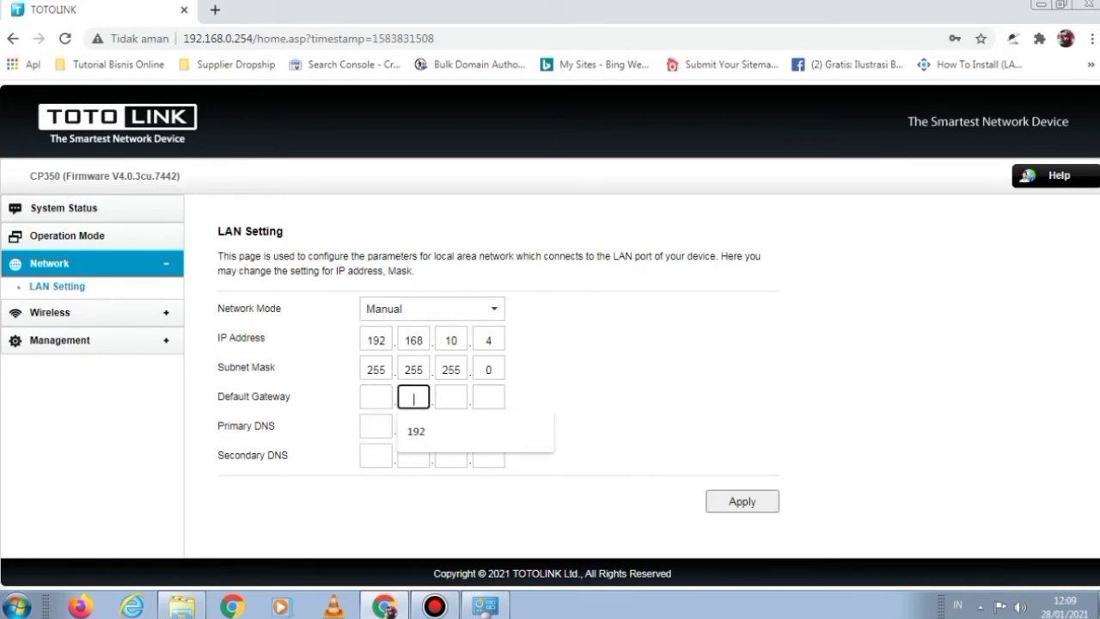
click(376, 397)
click(414, 397)
click(451, 397)
click(472, 398)
click(376, 397)
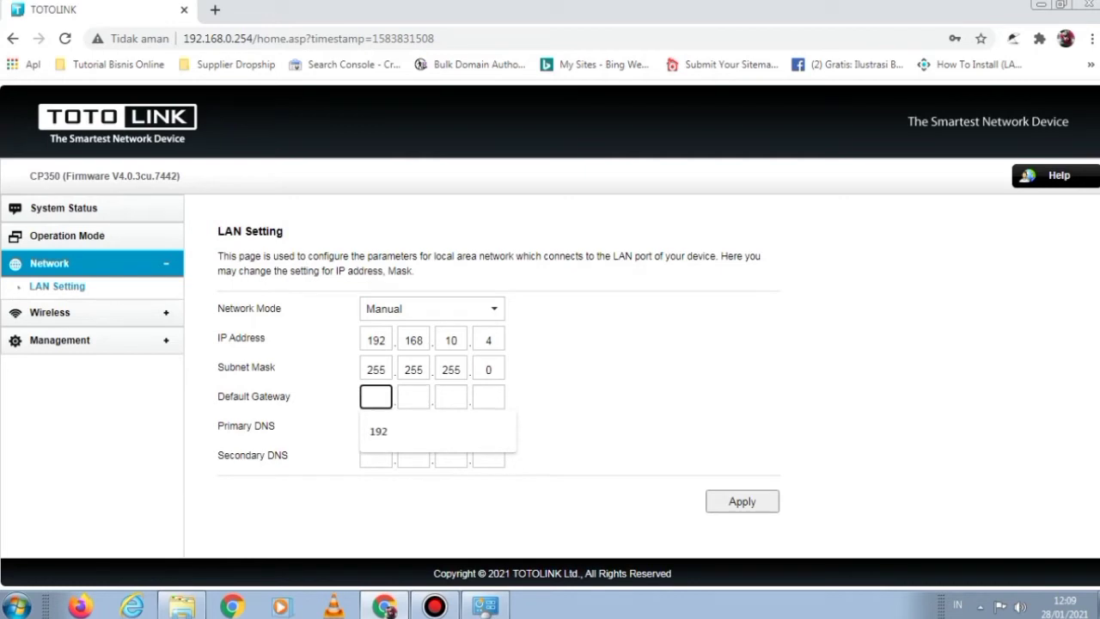
text(192)
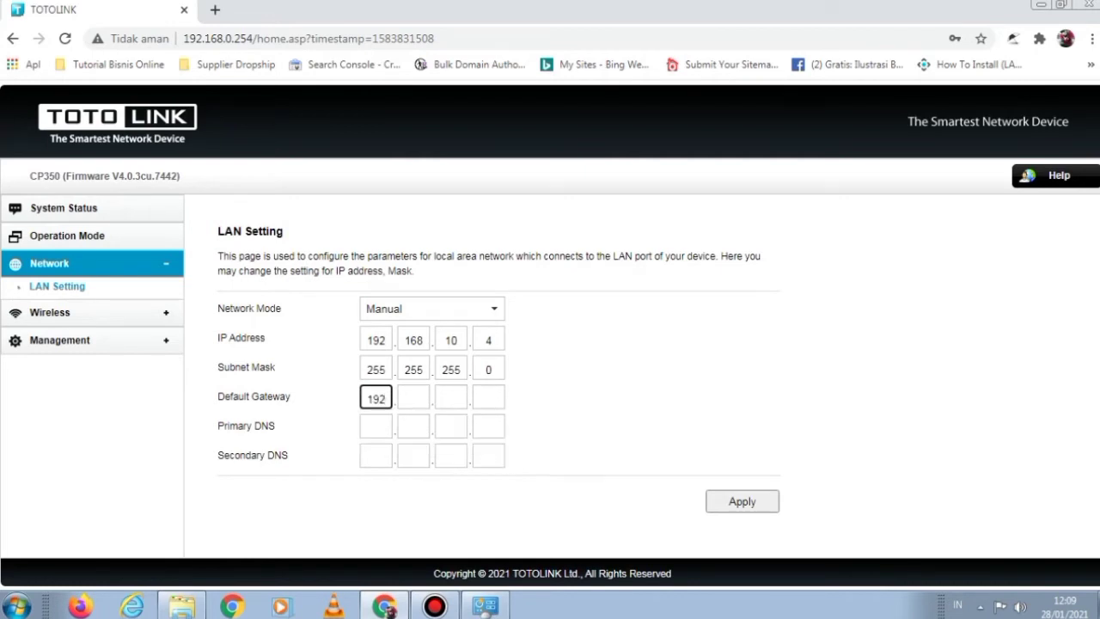
key(Tab)
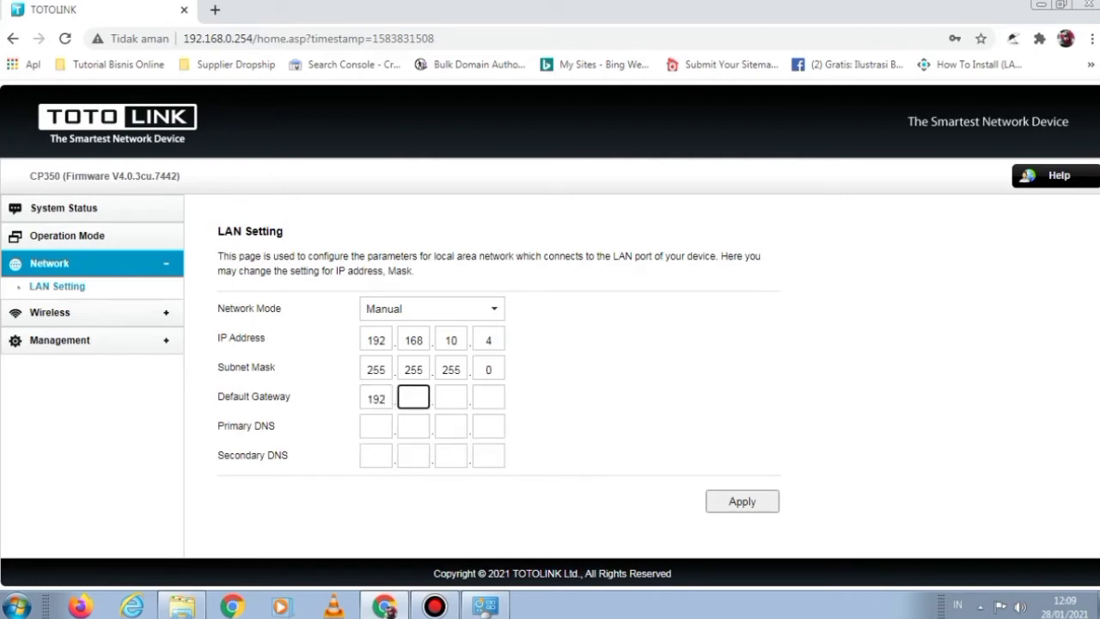
text(168)
key(Tab)
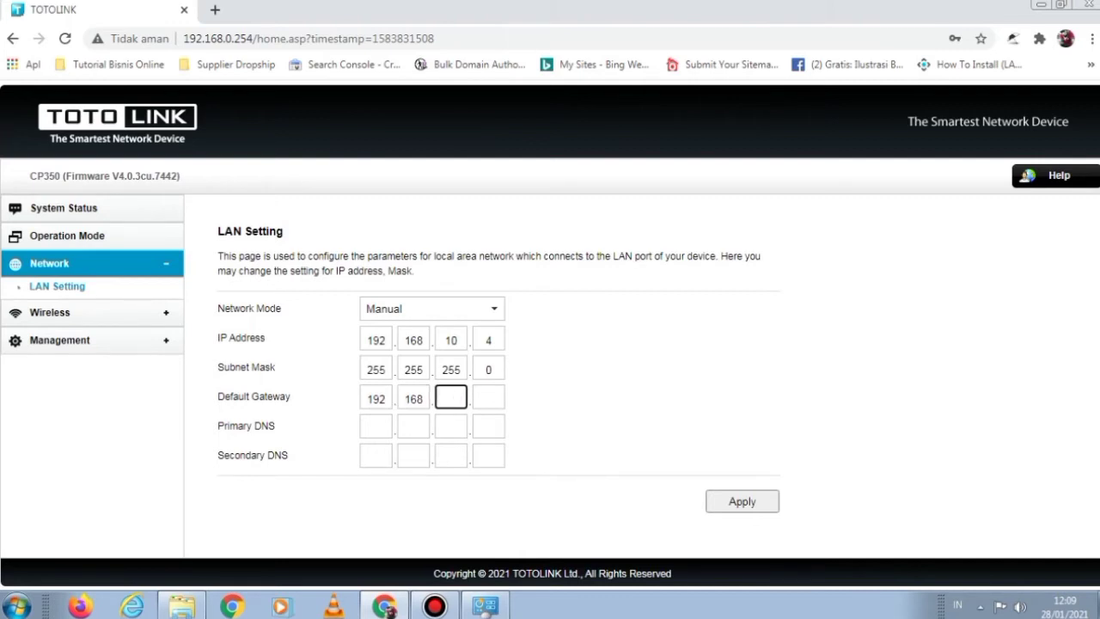
text(10)
key(Tab)
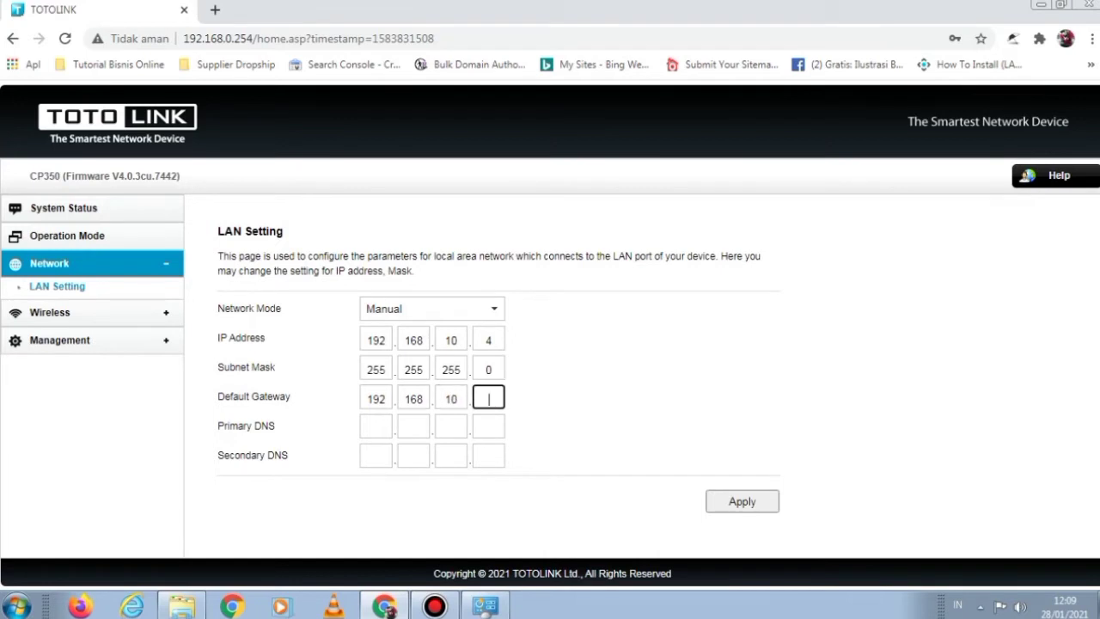
text(1)
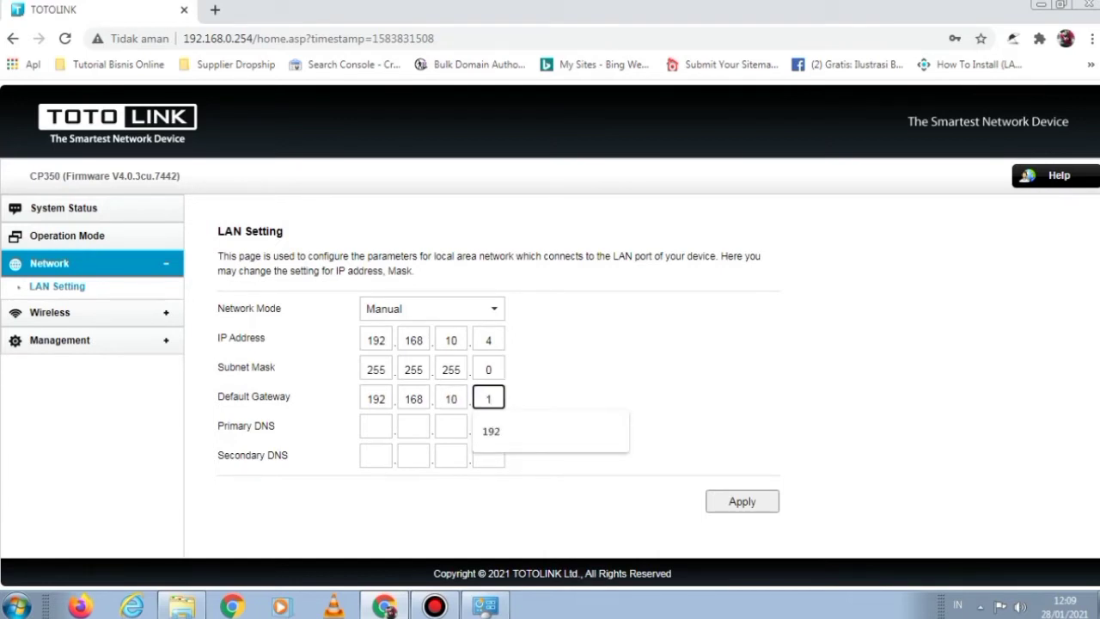
Review the gateway values and place the cursor in the Primary DNS field
click(451, 427)
drag(374, 399, 424, 399)
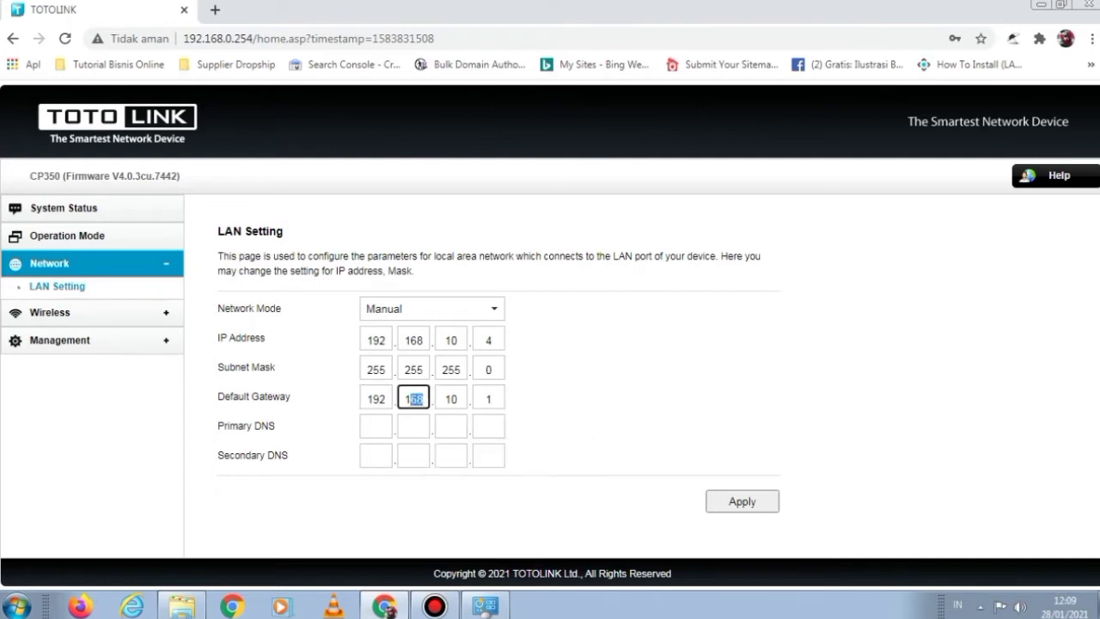
click(445, 399)
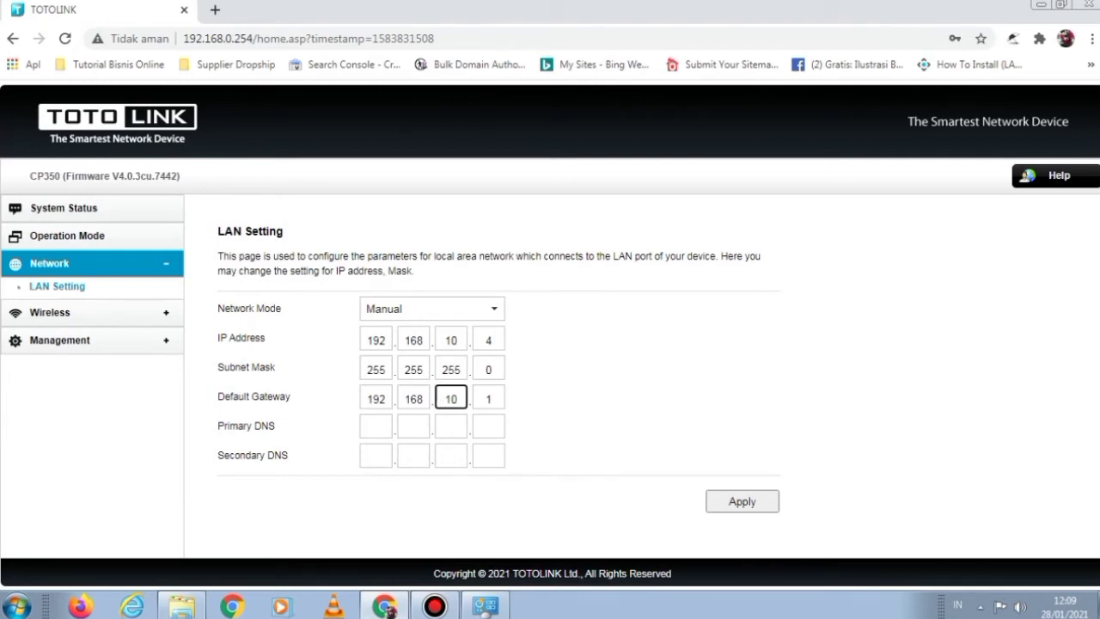
click(375, 428)
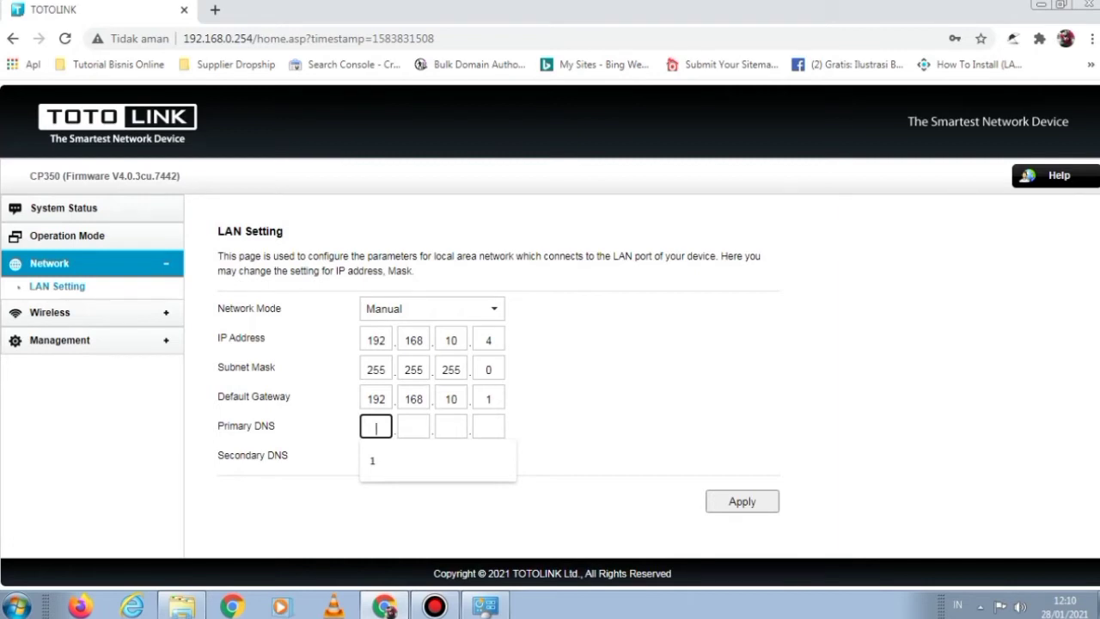
Fill Primary DNS 1.1.1.1 and Secondary DNS 1.0.0.1, then apply
text(1.1.)
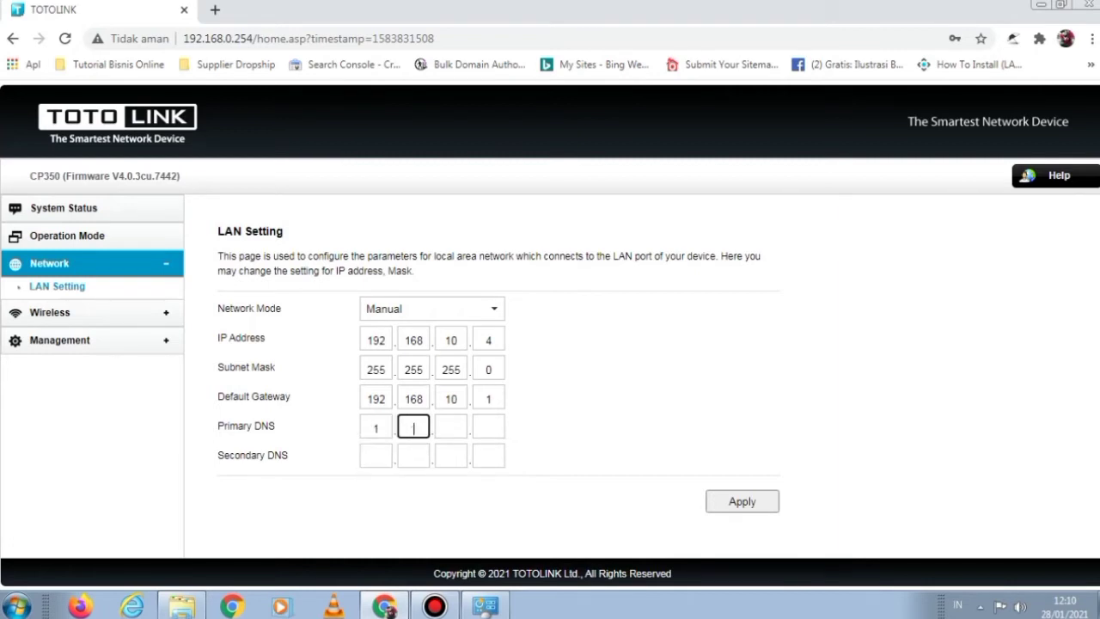
text(1.1)
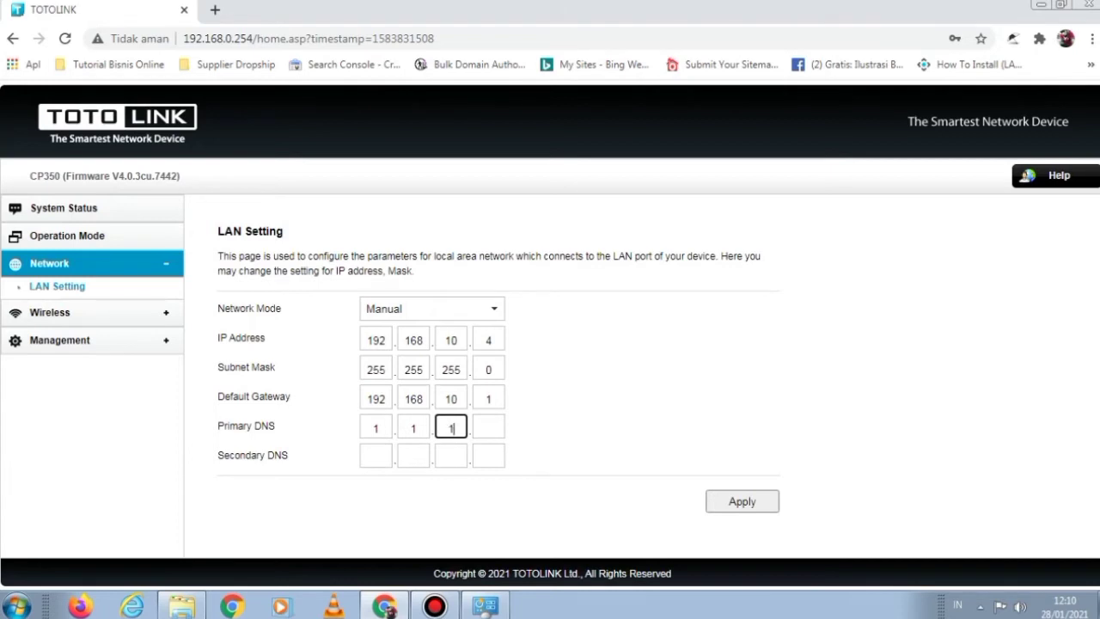
key(Tab)
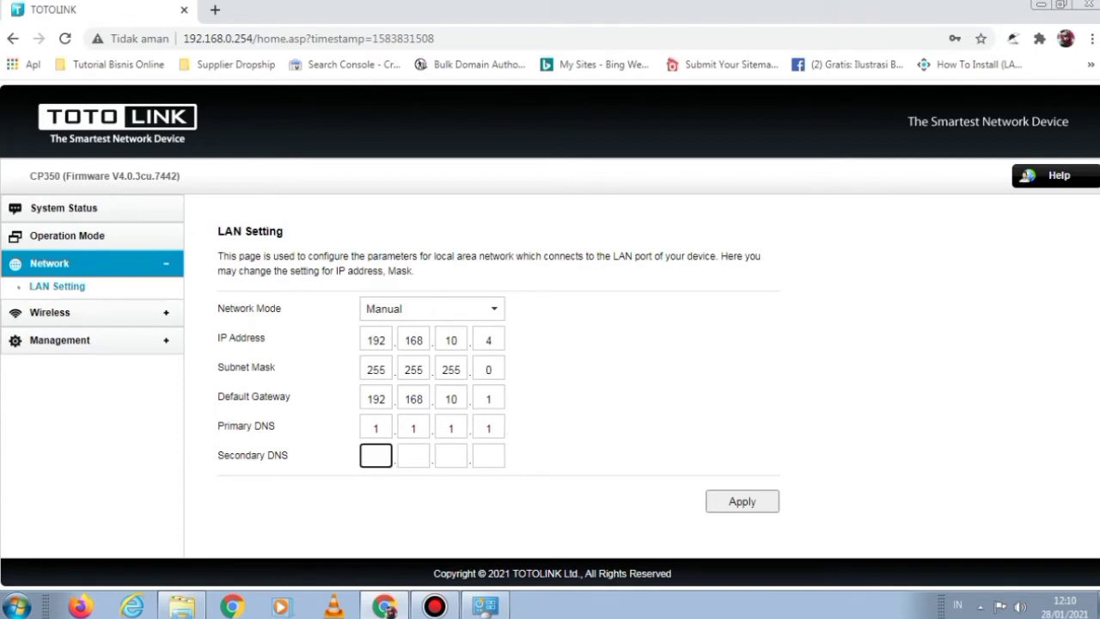
text(1.0.0.)
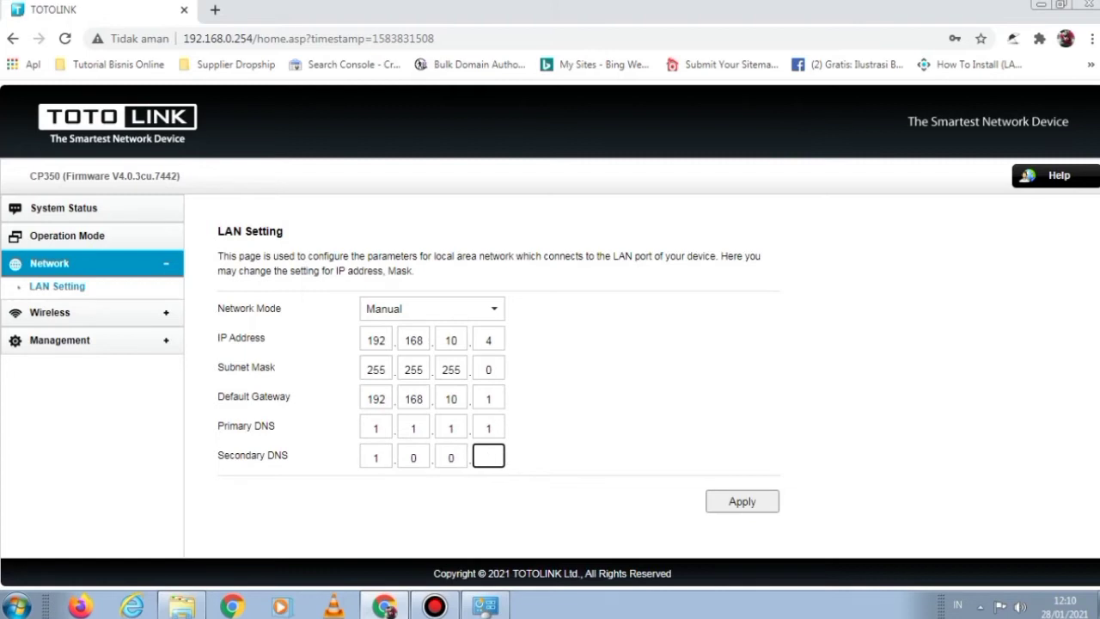
text(1)
click(743, 501)
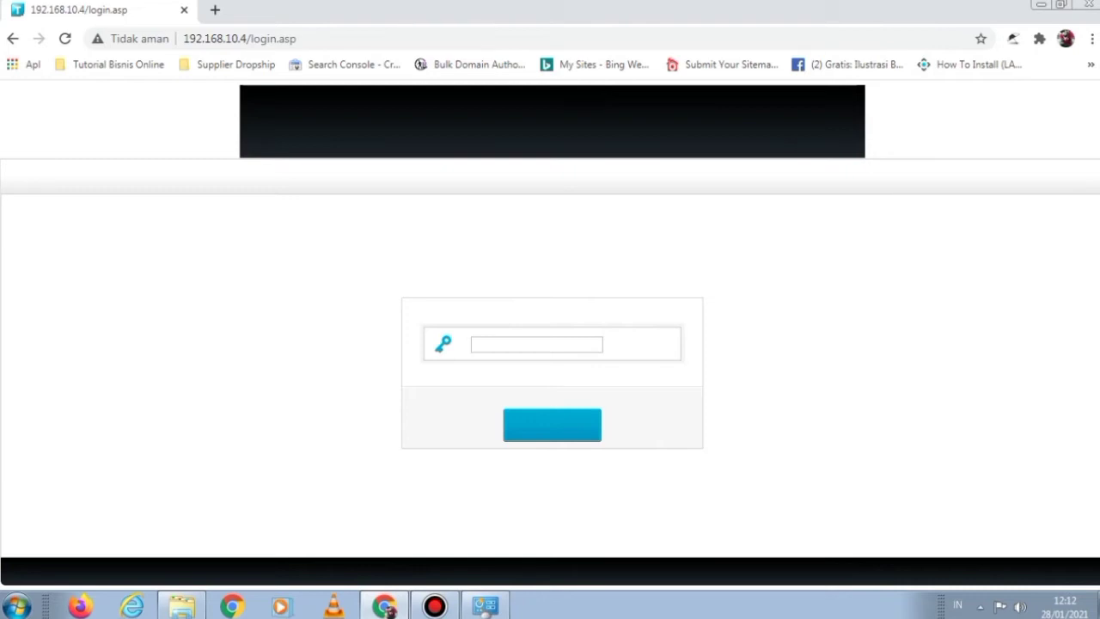
Reopen the Local Area Connection's TCP/IPv4 Properties from the Network and Sharing Center
click(485, 606)
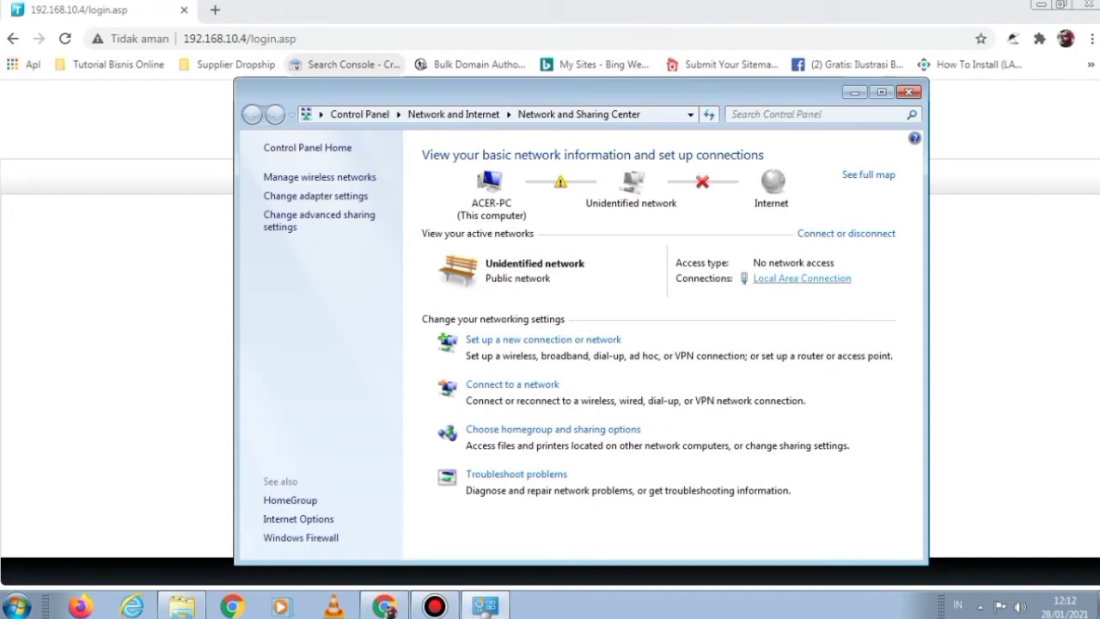
click(802, 278)
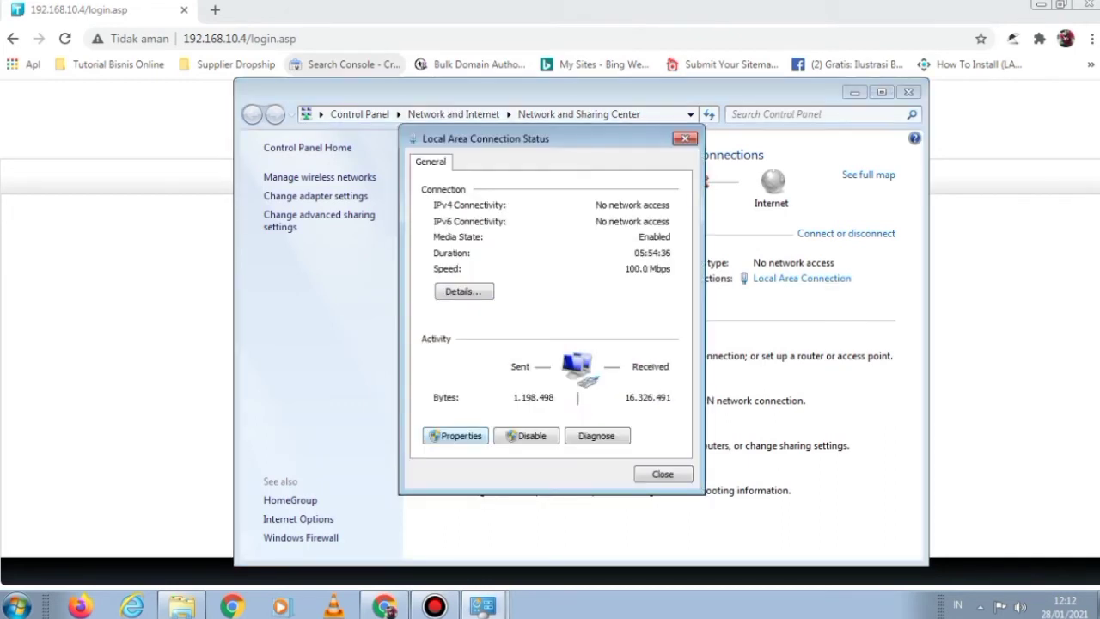
click(457, 436)
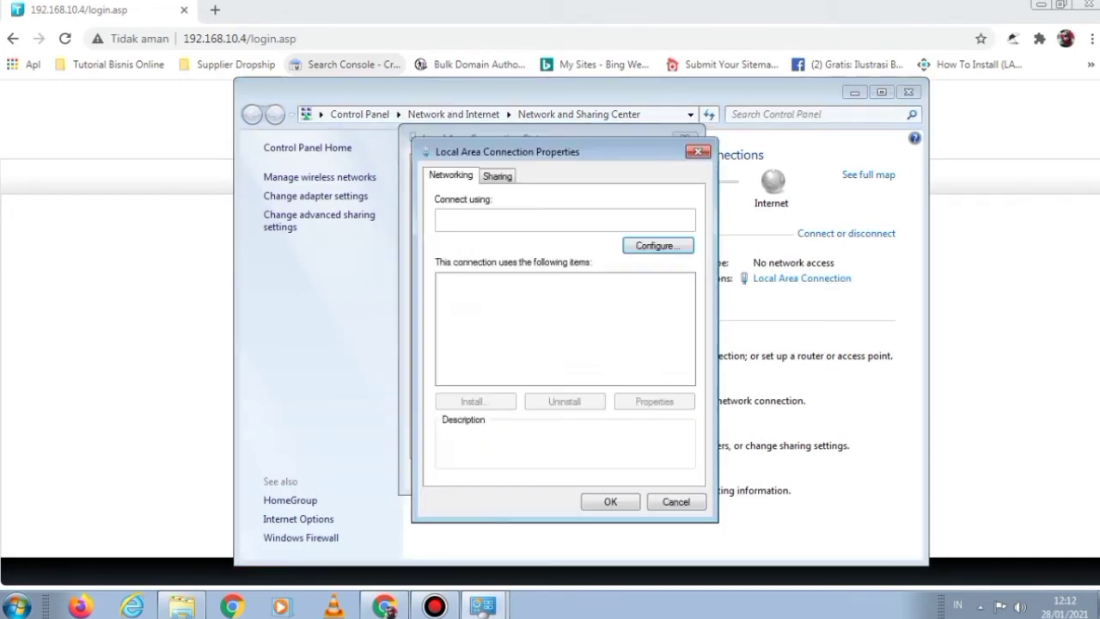
click(544, 336)
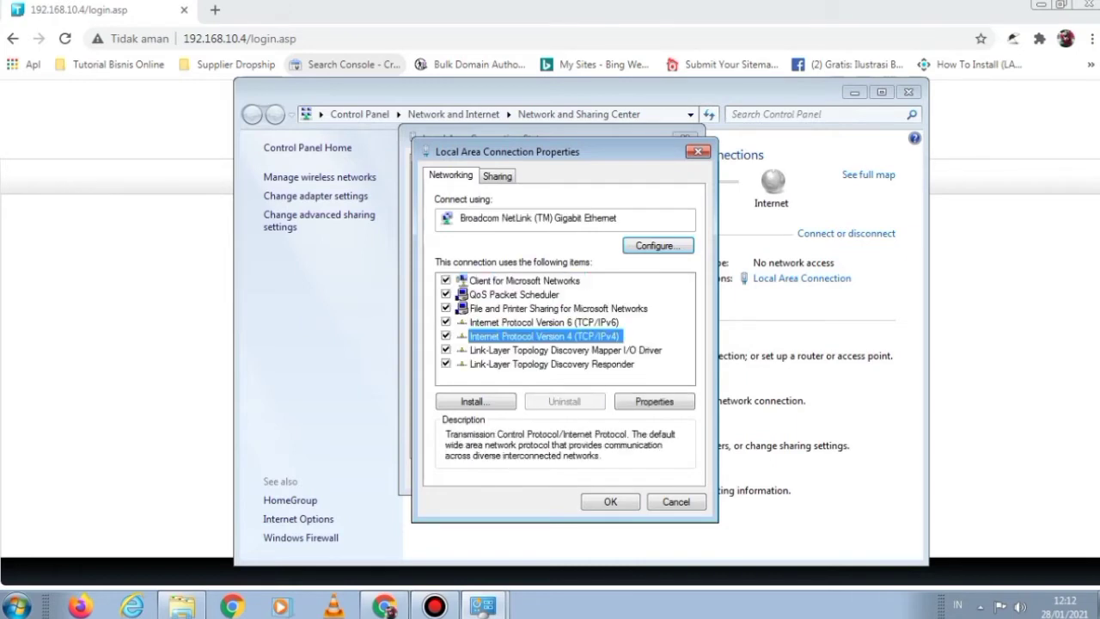
click(654, 401)
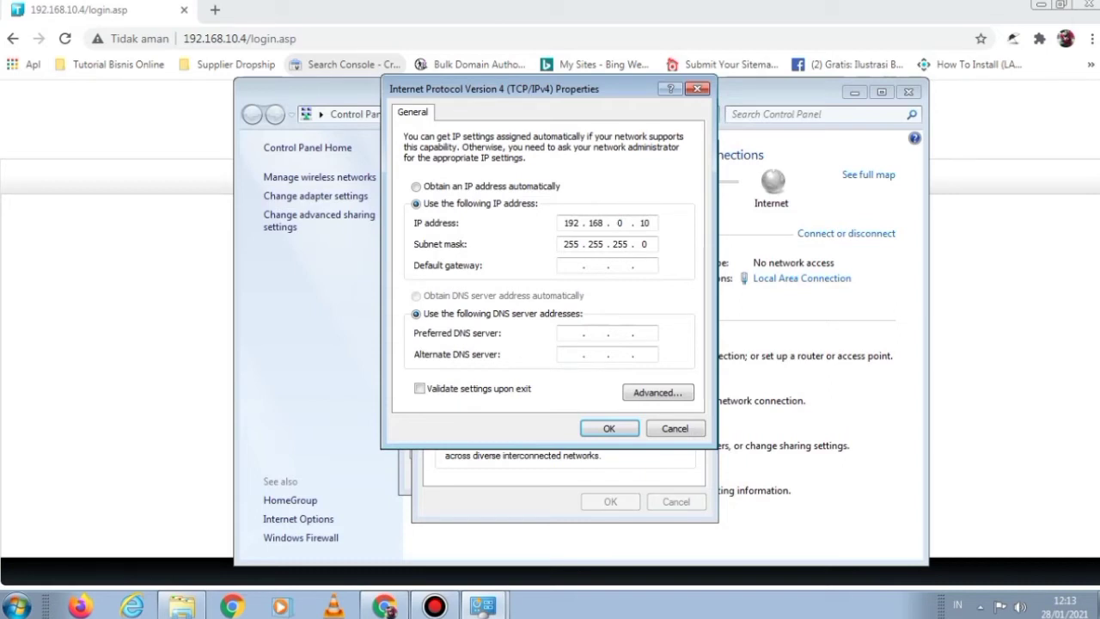
Change the last part of the static IPv4 address so it reads 192.168.10.5
text(10)
double_click(642, 223)
double_click(573, 222)
double_click(645, 223)
text(24)
key(BackSpace)
key(BackSpace)
text(5)
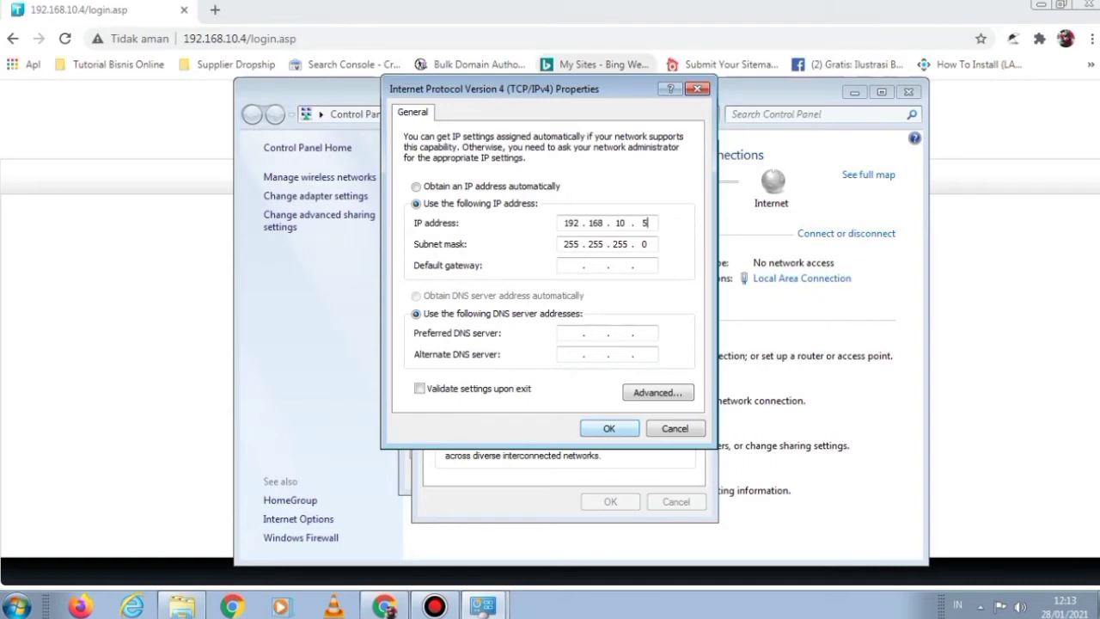
Confirm the new IPv4 settings and close the connection Properties and Status windows
key(Return)
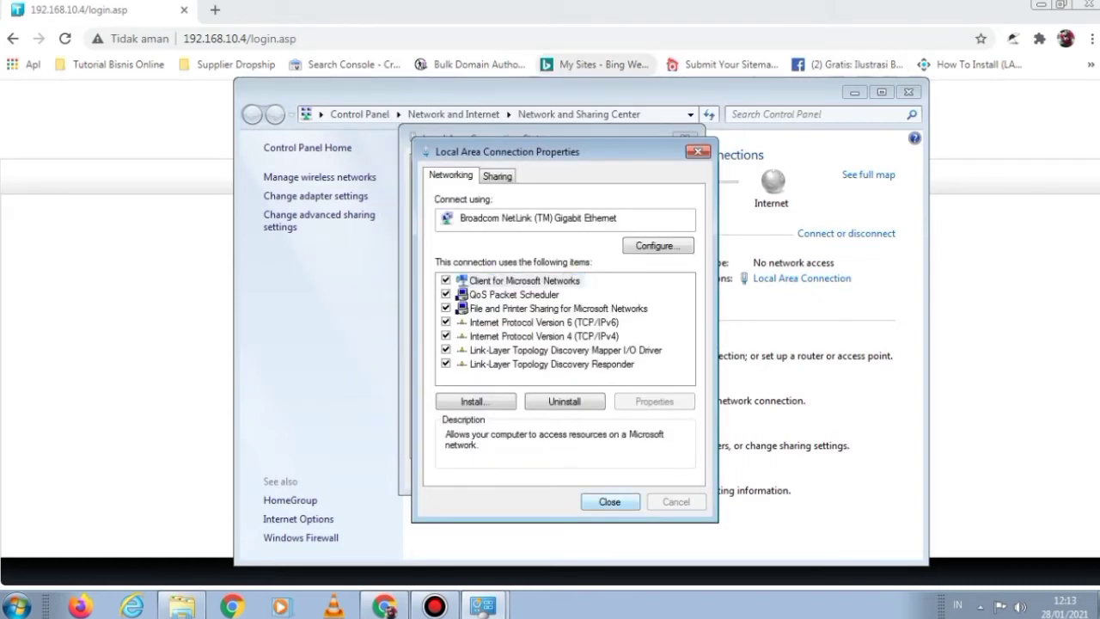
key(Return)
key(Escape)
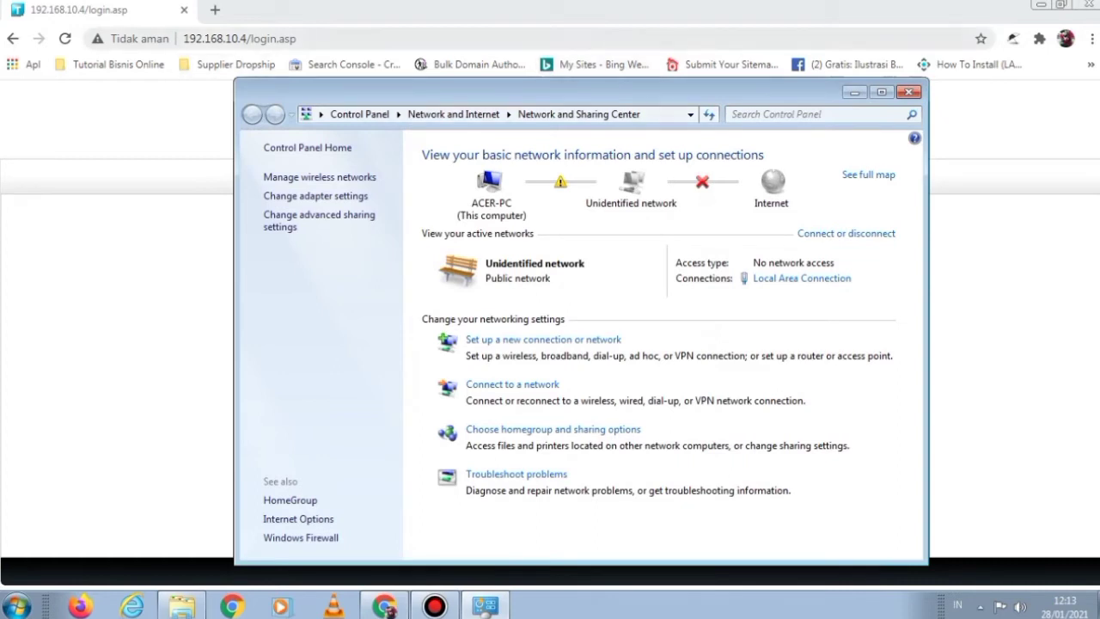
Load the CP350 router page at 192.168.10.4 in Chrome's address bar
click(146, 232)
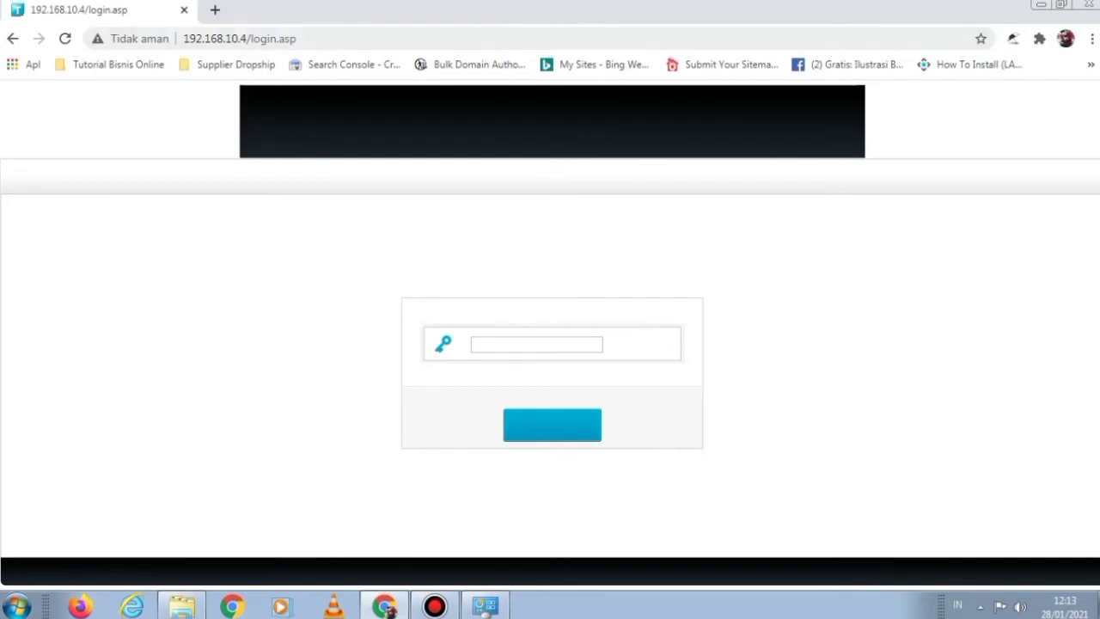
click(240, 38)
click(297, 39)
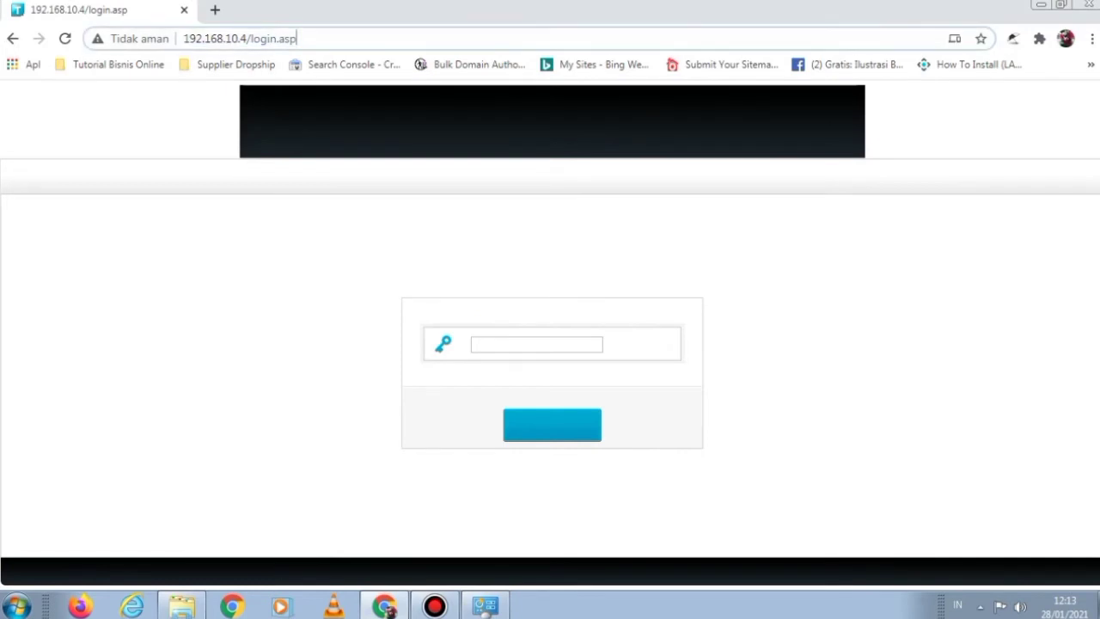
key(BackSpace)
key(BackSpace)
key(BackSpace)
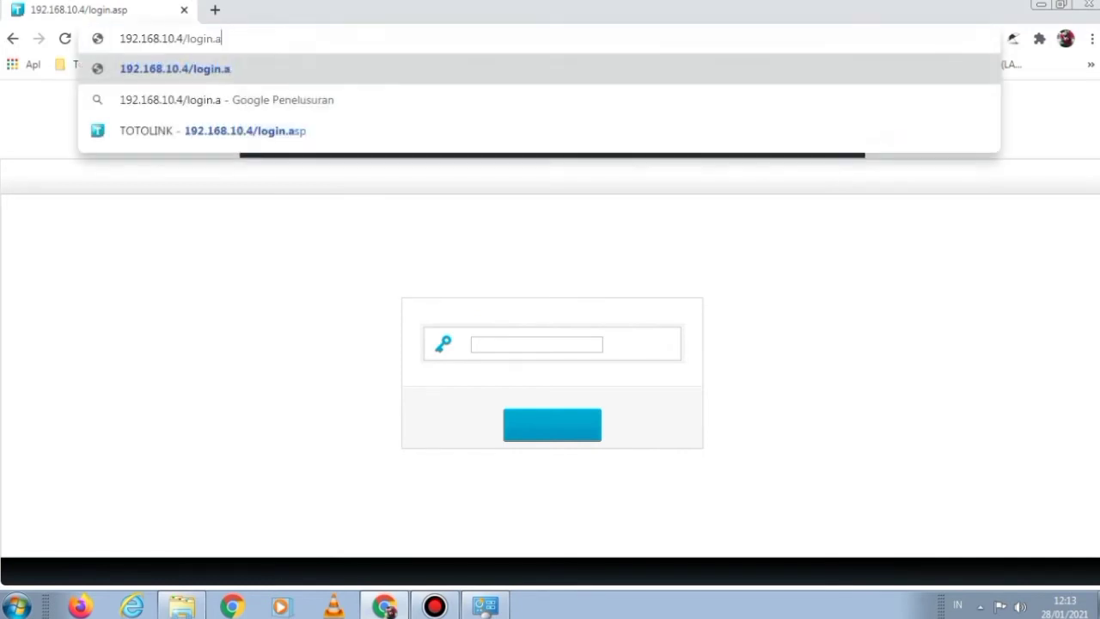
key(BackSpace)
key(BackSpace)
key(BackSpace)
key(BackSpace)
key(BackSpace)
key(BackSpace)
key(BackSpace)
key(BackSpace)
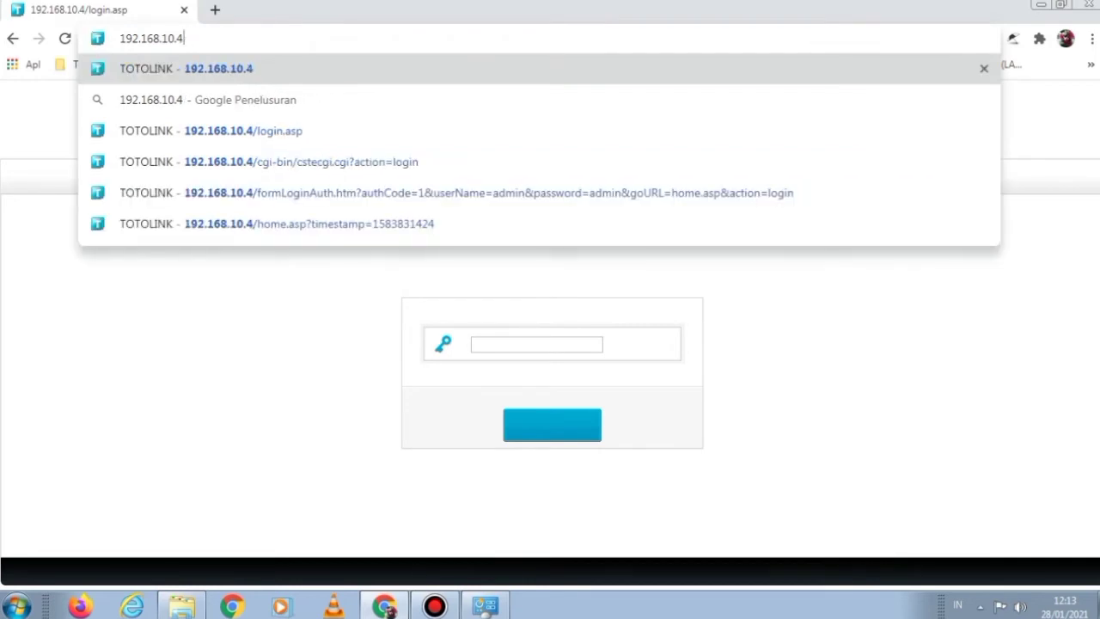
key(BackSpace)
key(BackSpace)
key(BackSpace)
key(BackSpace)
key(BackSpace)
key(BackSpace)
key(BackSpace)
key(BackSpace)
key(BackSpace)
key(BackSpace)
key(BackSpace)
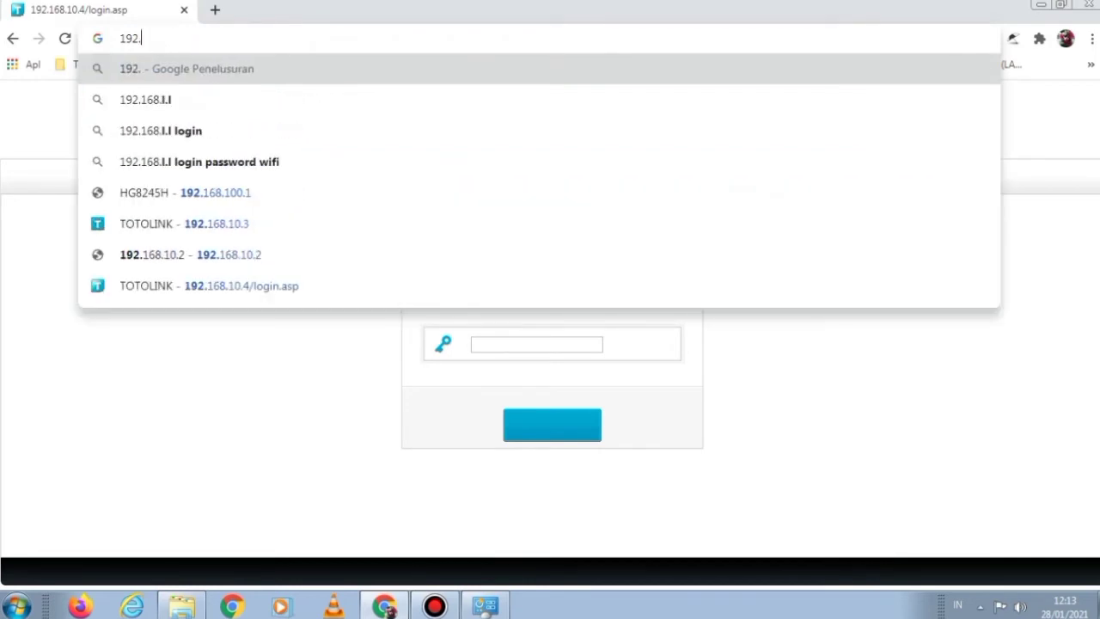
text(192)
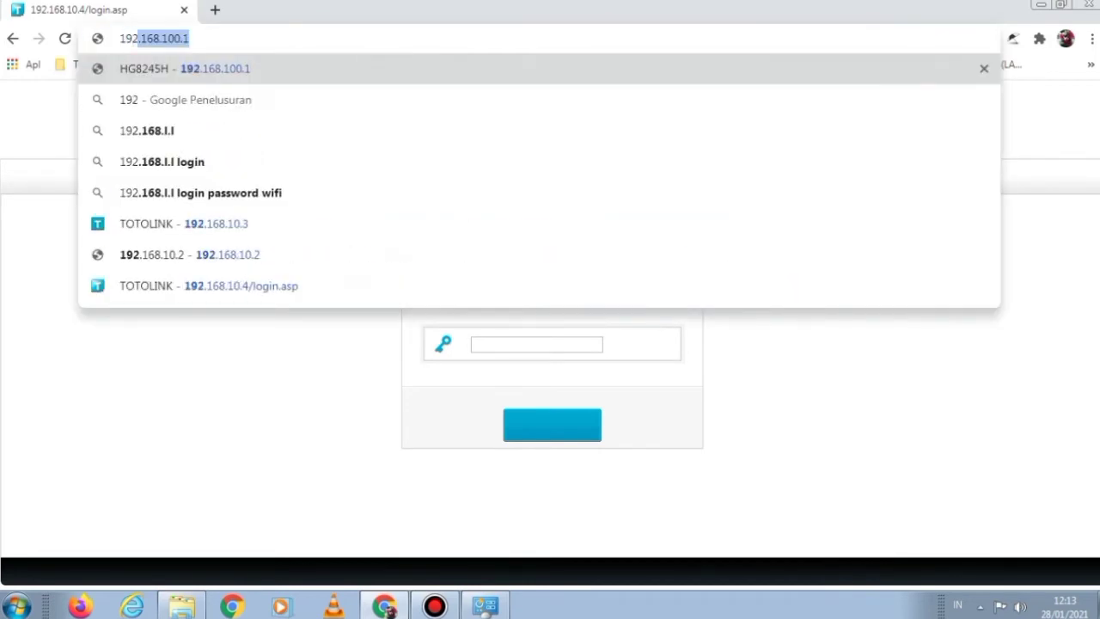
text(.168.)
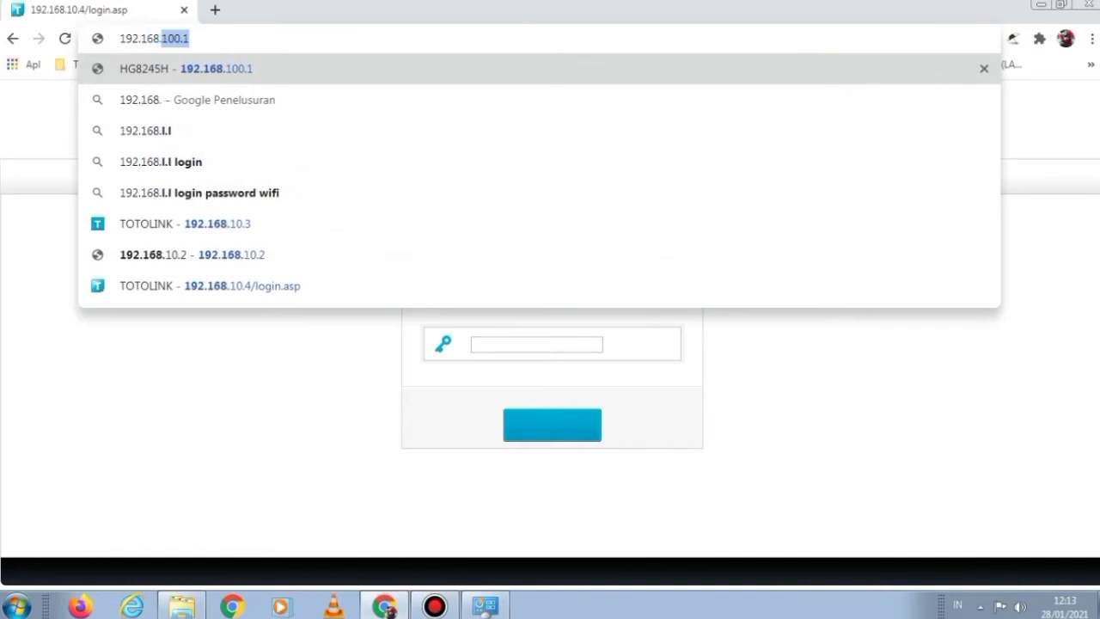
text(10)
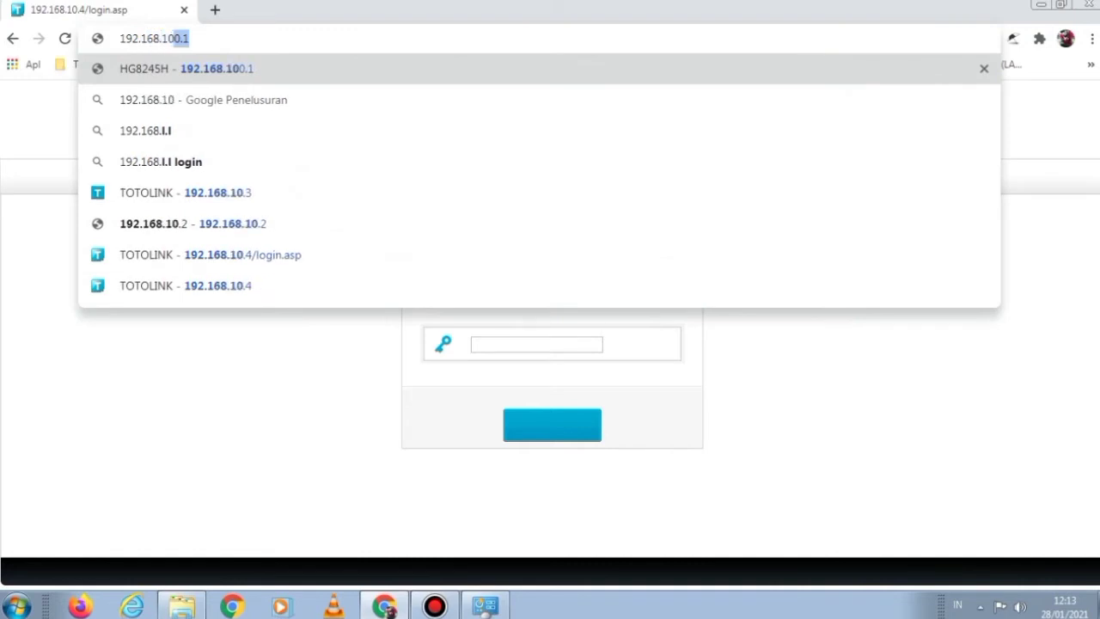
text(.4)
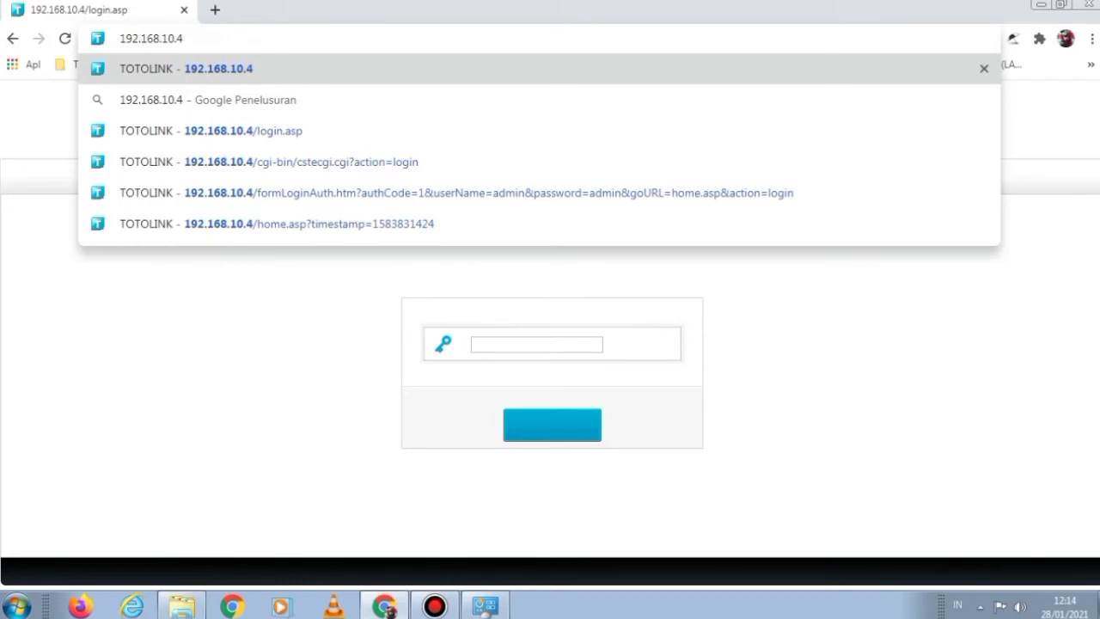
key(Return)
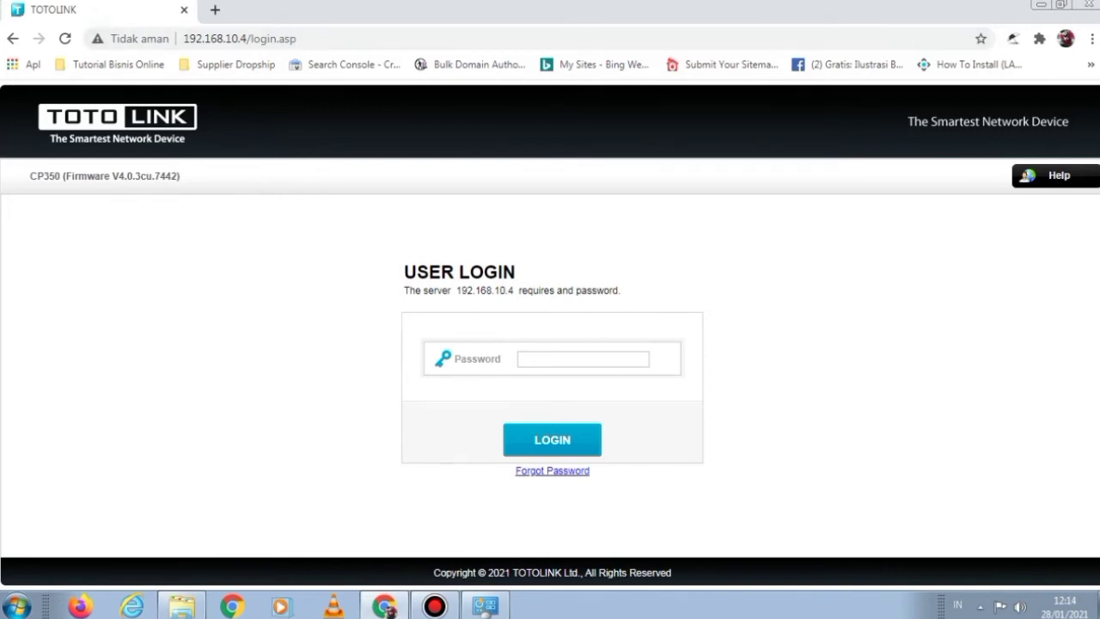
Log in to the router with the admin password
click(583, 359)
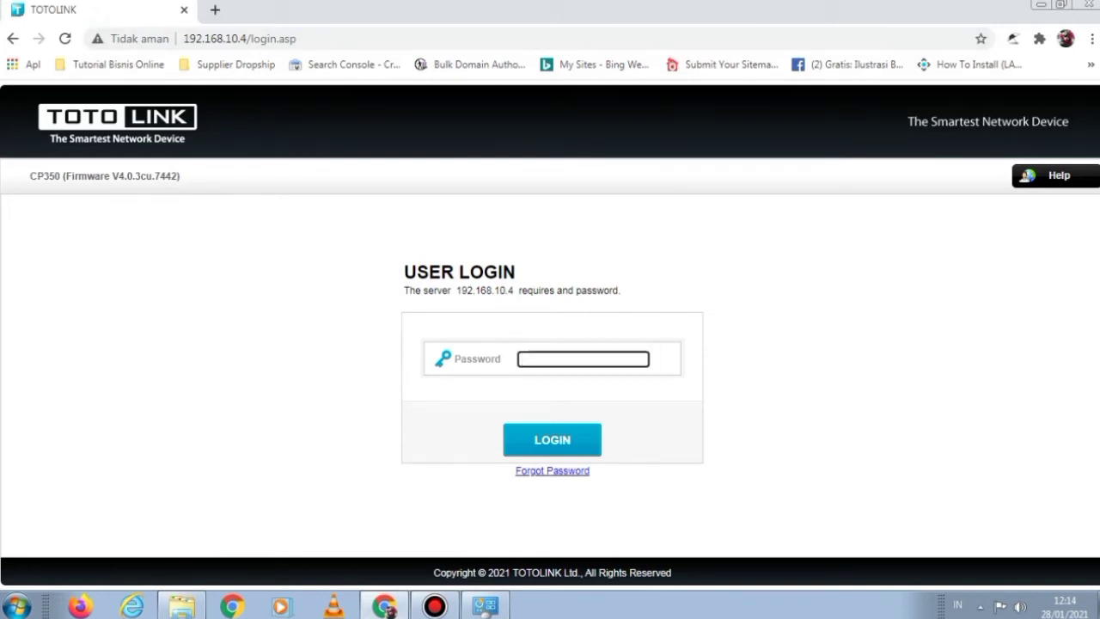
key(Return)
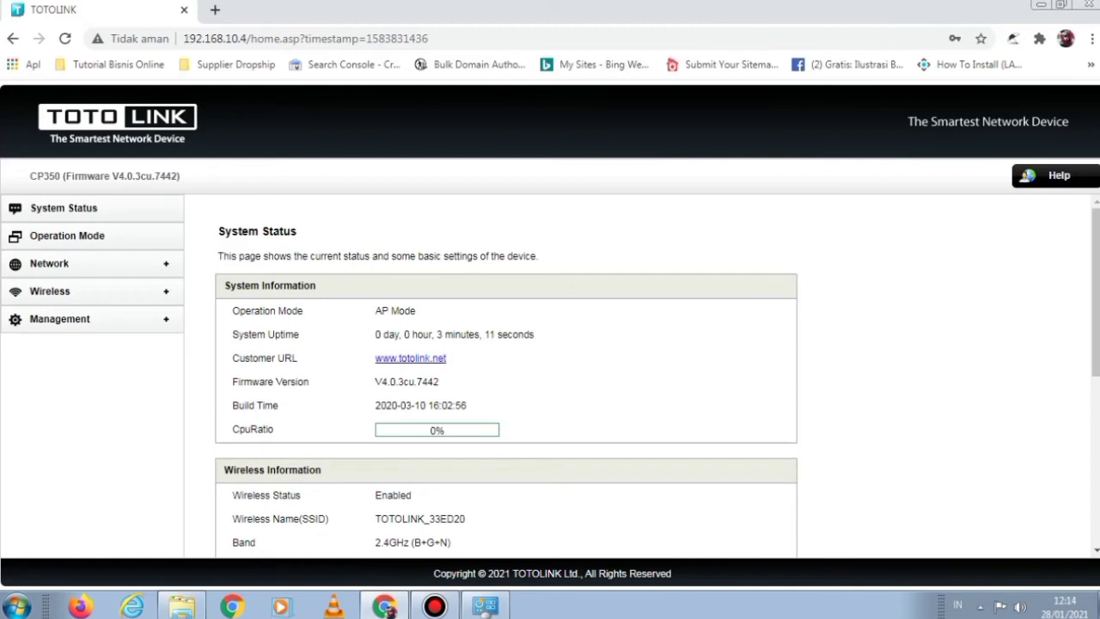
Open Wireless Status, showing SSID TOTOLINK_33ED20, encryption disabled and 0 clients
scroll(551, 370, down, 2)
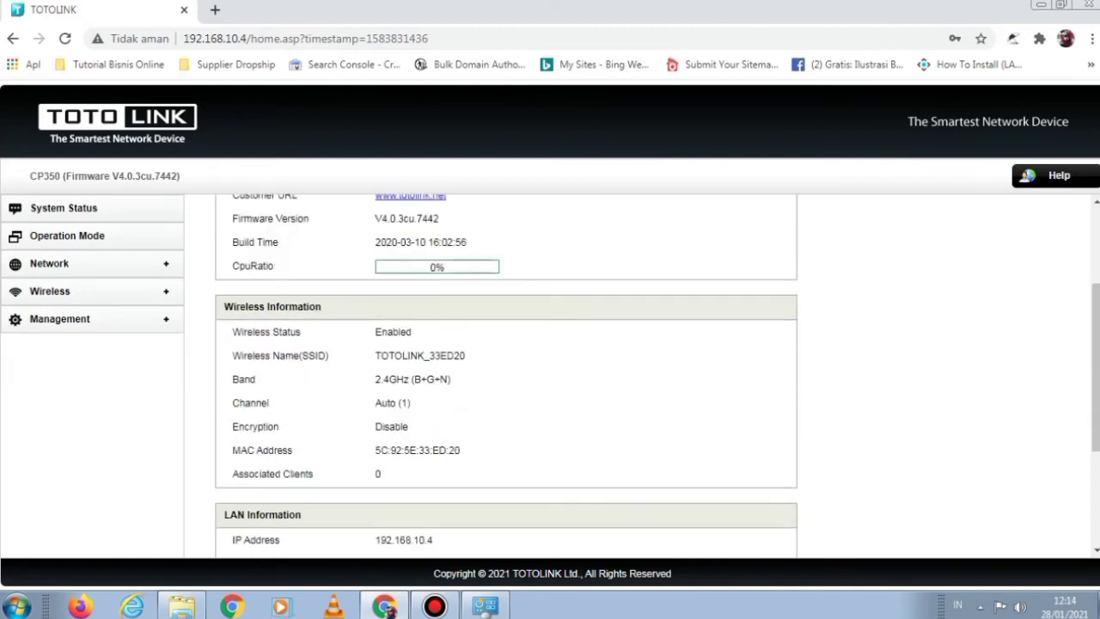
scroll(507, 369, up, 2)
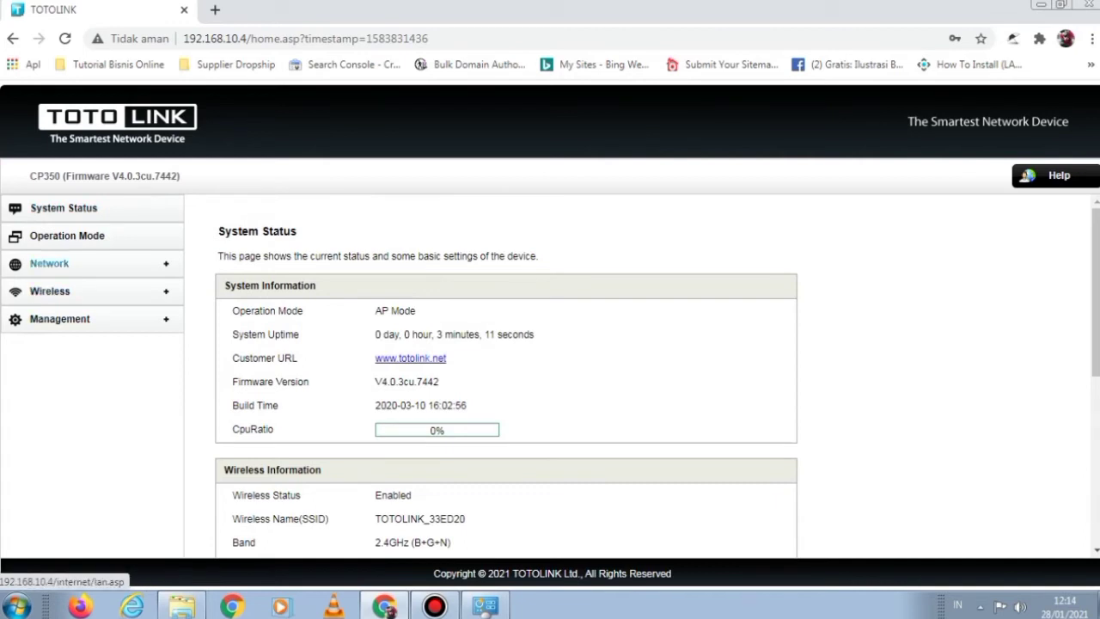
click(50, 291)
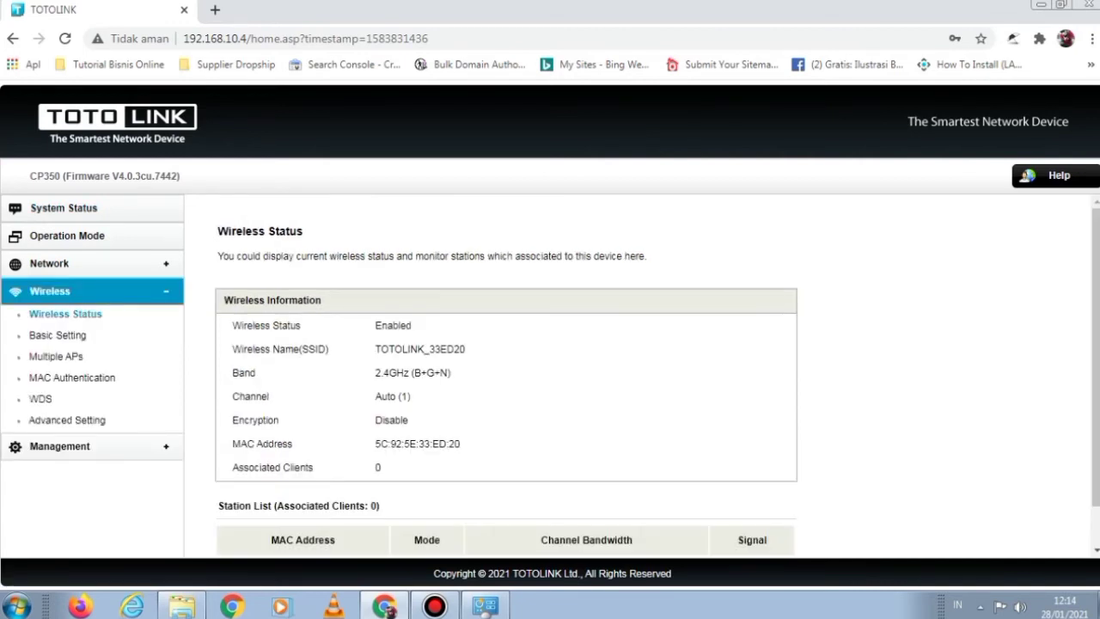
scroll(507, 370, down, 1)
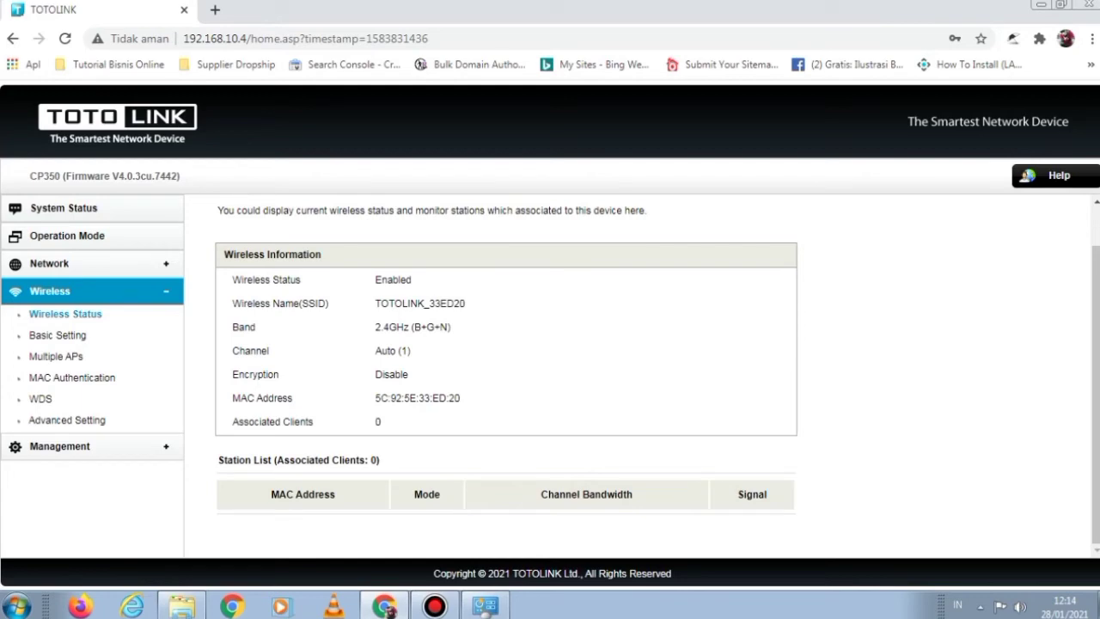
Enter TOTOLINKCP350 as the Device Name in Wireless Basic Setting
click(60, 335)
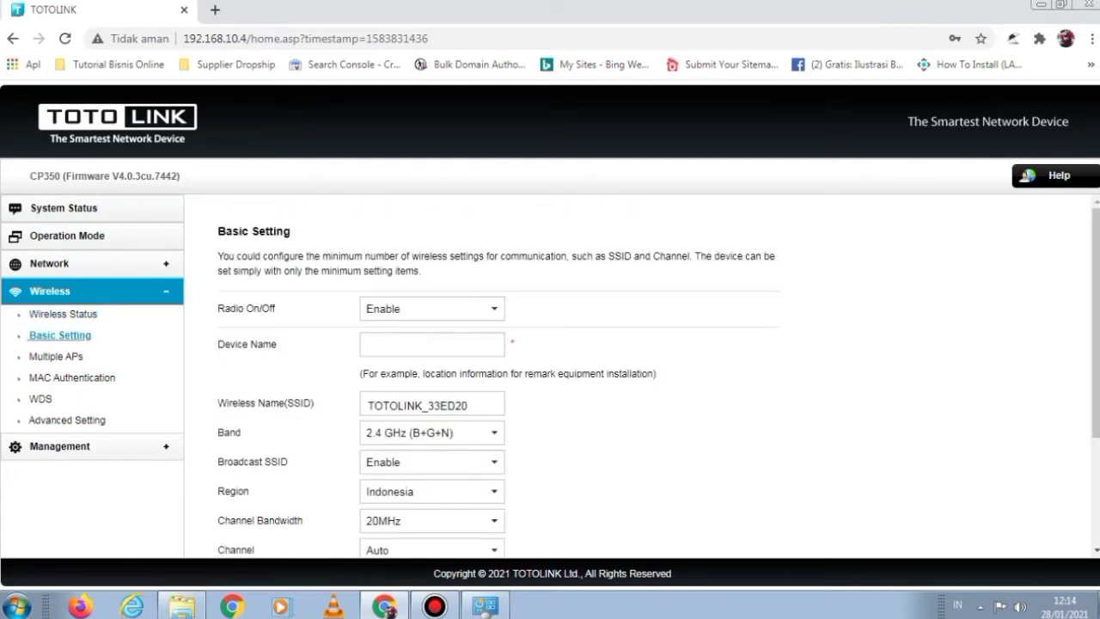
scroll(550, 378, down, 2)
scroll(550, 378, up, 2)
click(432, 344)
scroll(551, 379, down, 1)
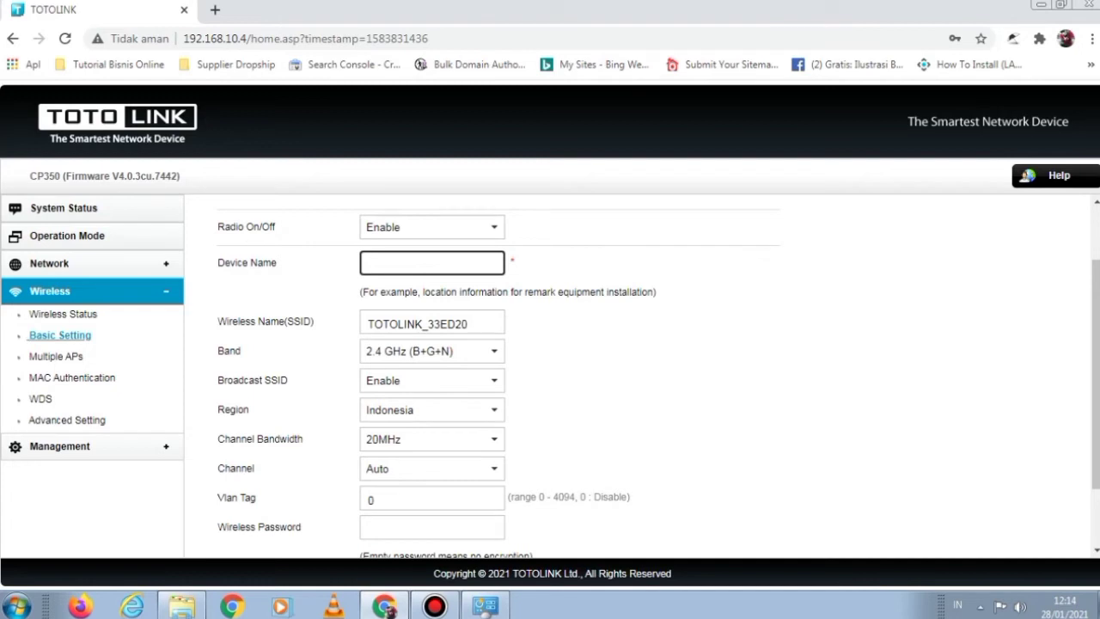
text(TOTO)
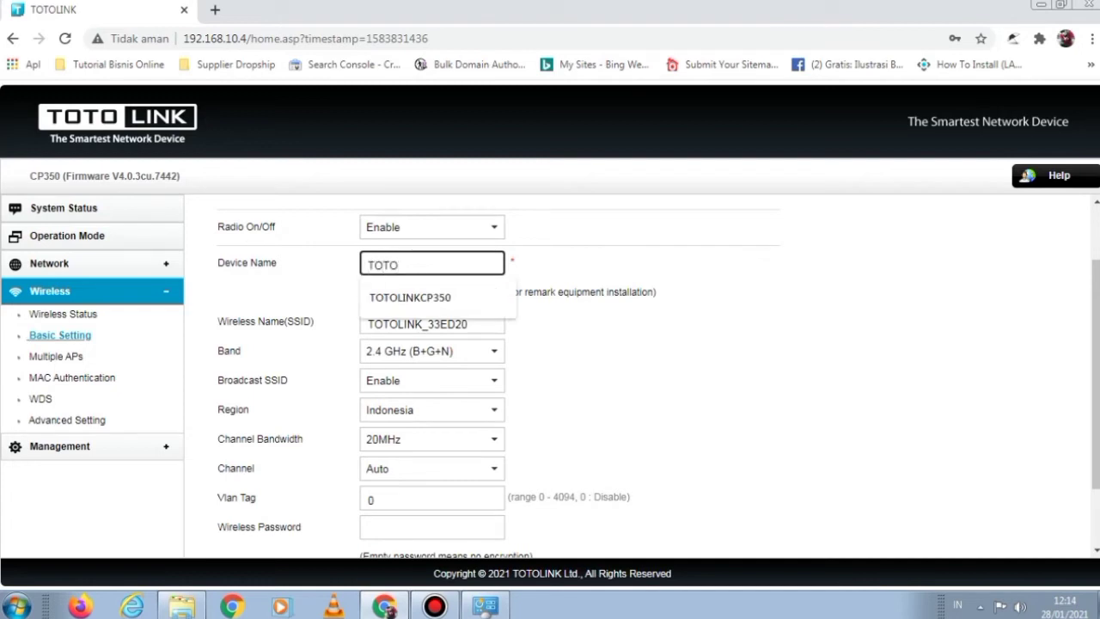
text(LINKCP350)
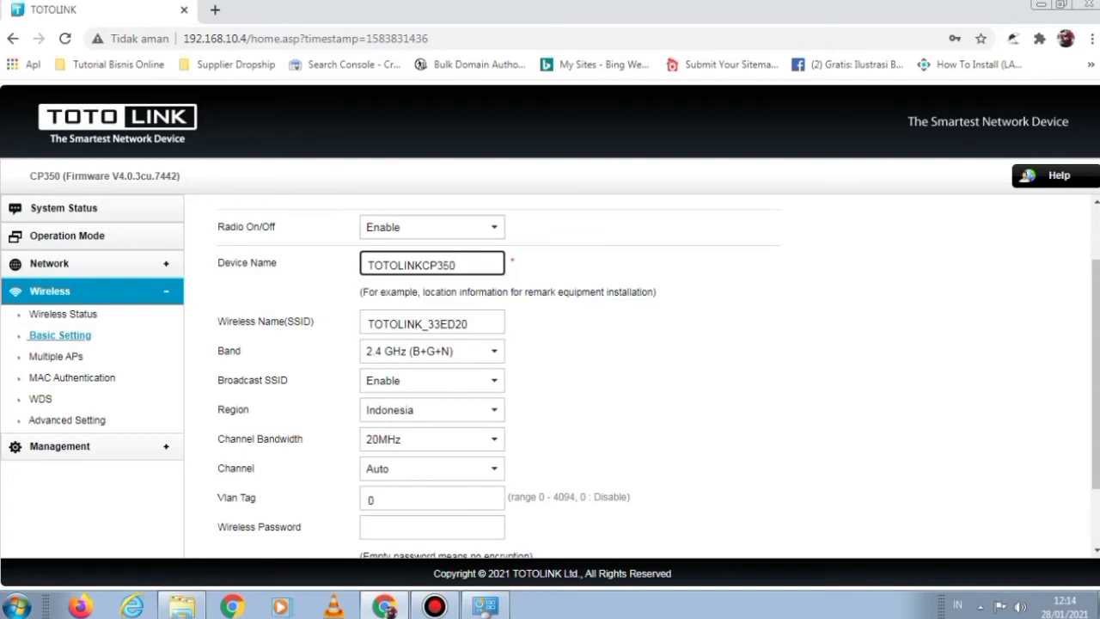
Select the old network name TOTOLINK_33ED20 in the SSID field for replacement
drag(217, 322, 304, 322)
click(305, 323)
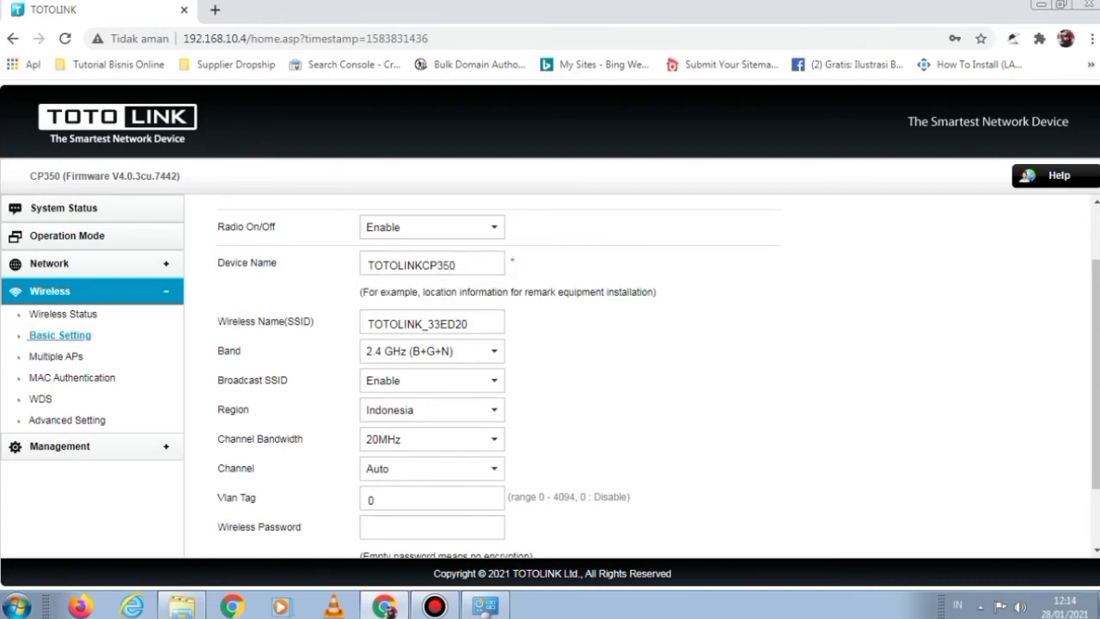
drag(471, 324, 366, 324)
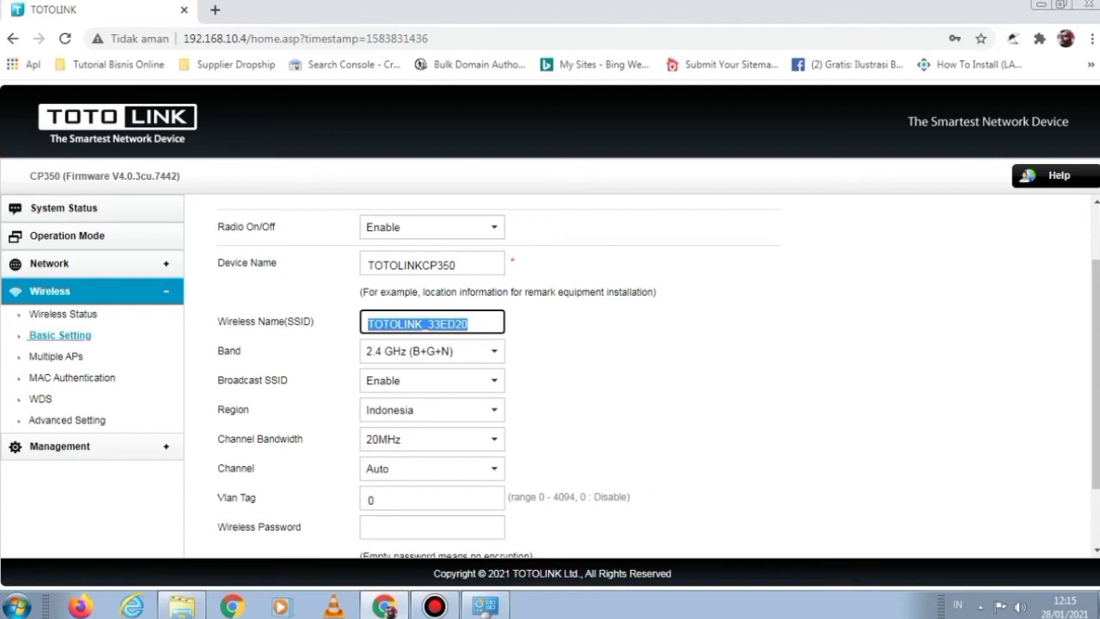
Rename the SSID to '#2 Manggis Garden Hotspot'
text(#)
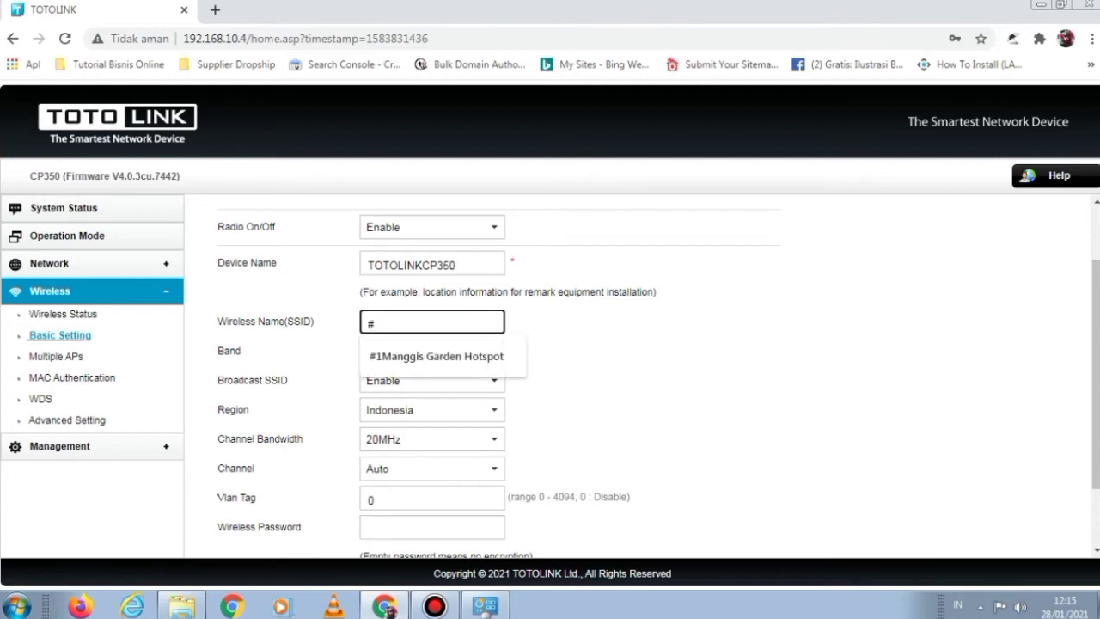
text(2)
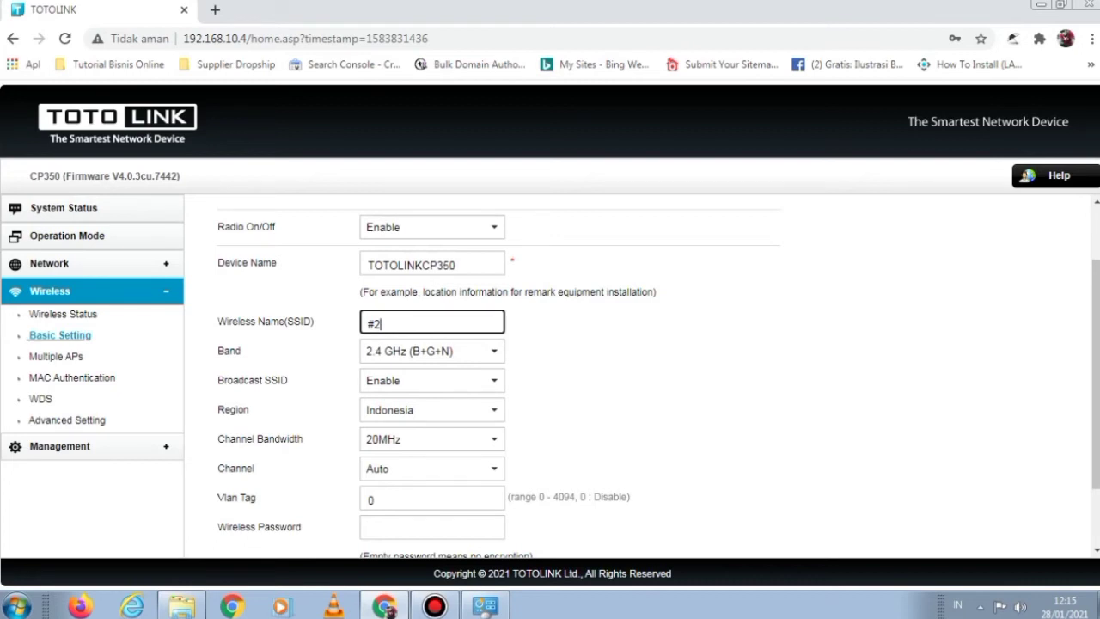
text(Manggis Garden H)
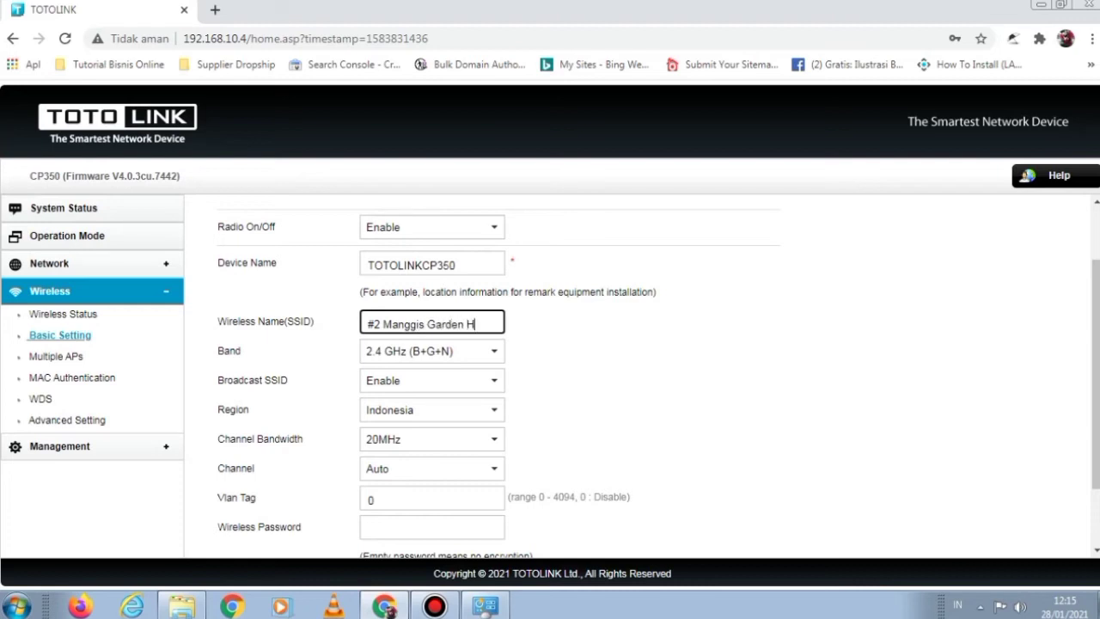
text(otspot)
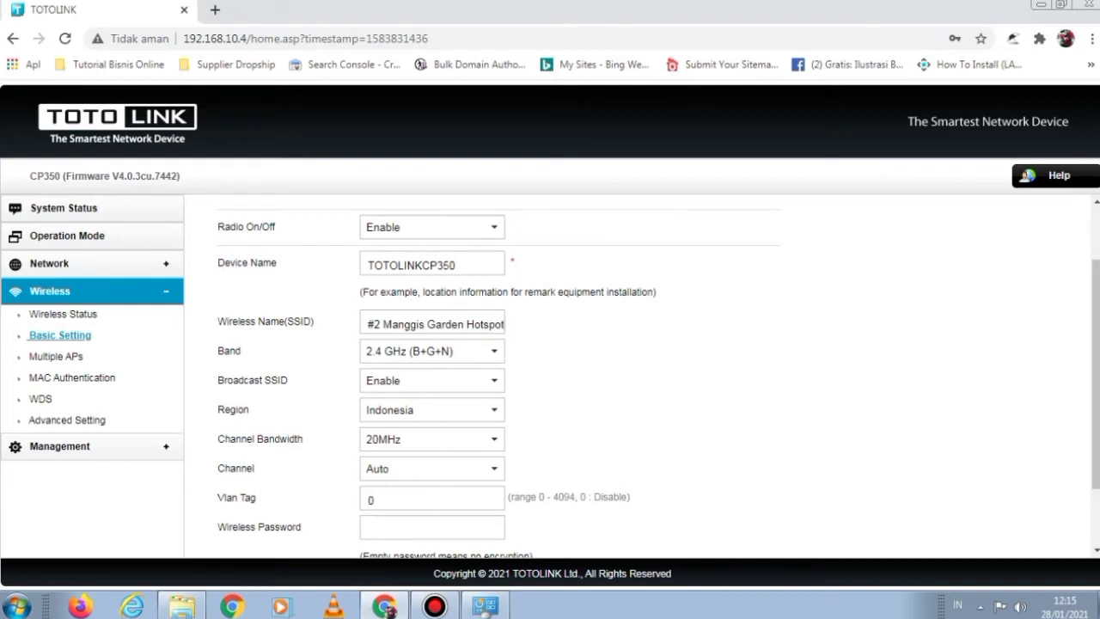
Keep the band at 2.4 GHz (B+G+N) and review the channel bandwidth options
click(432, 350)
click(410, 411)
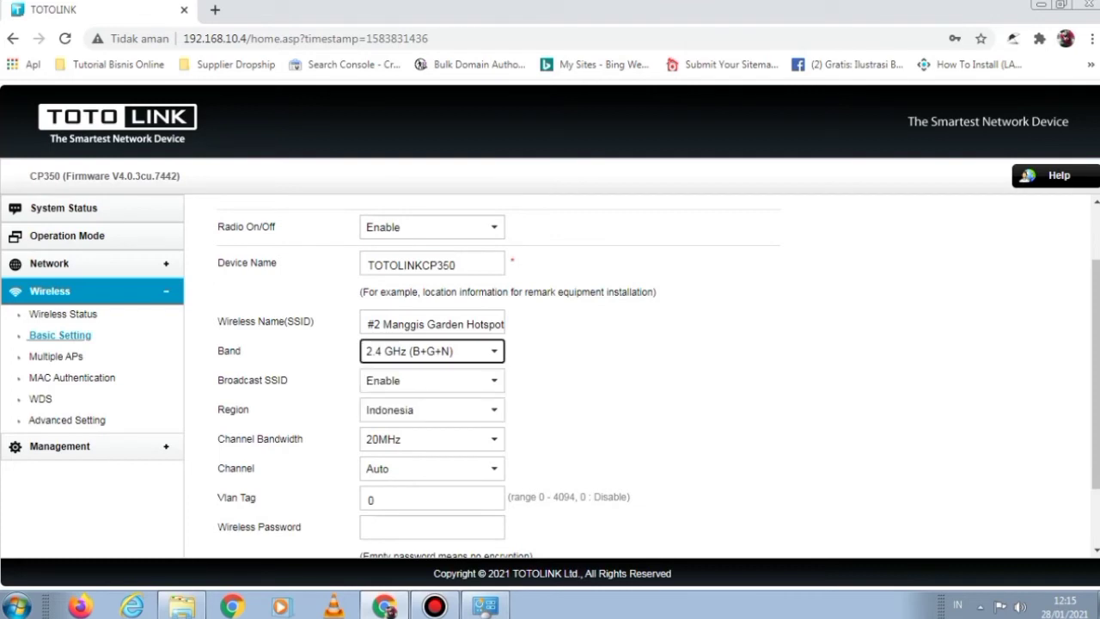
drag(225, 380, 287, 380)
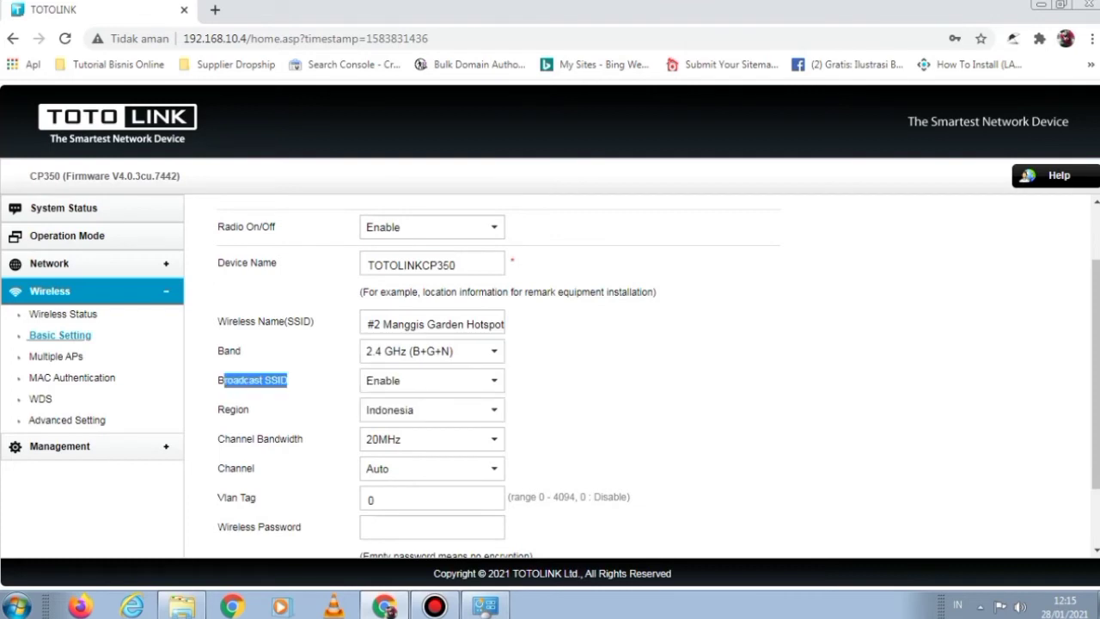
scroll(551, 378, down, 1)
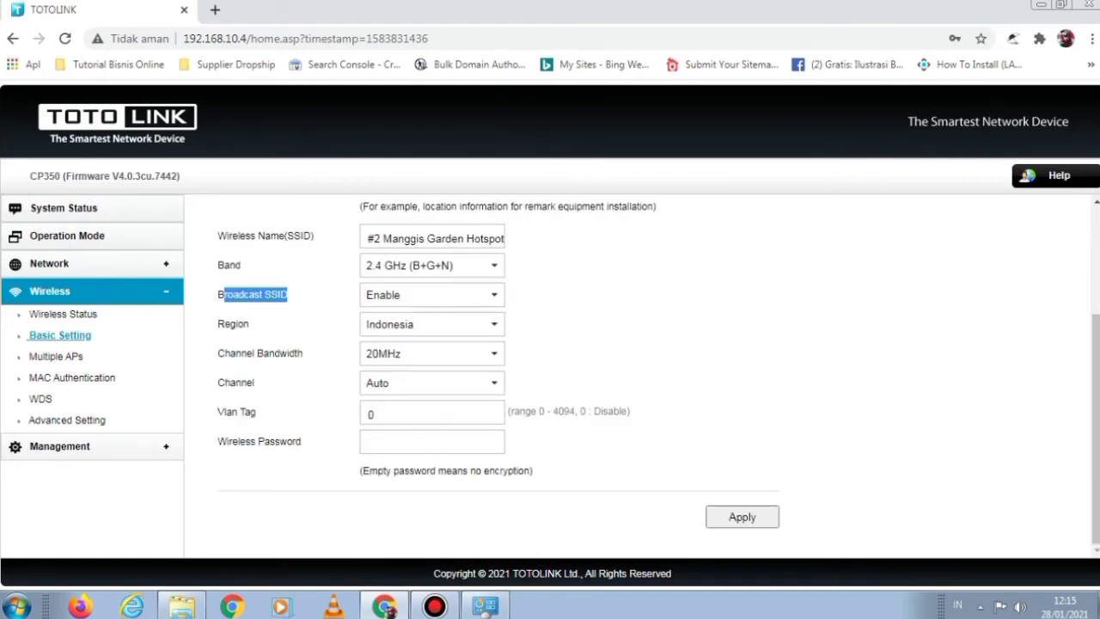
click(432, 354)
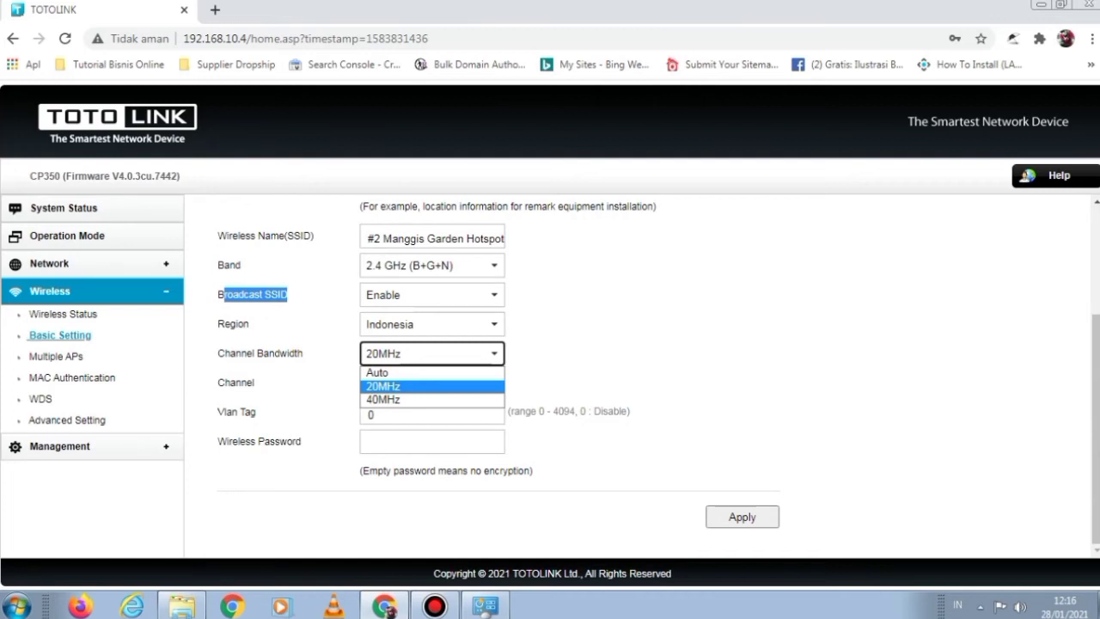
Keep the channel bandwidth at 20MHz
click(602, 353)
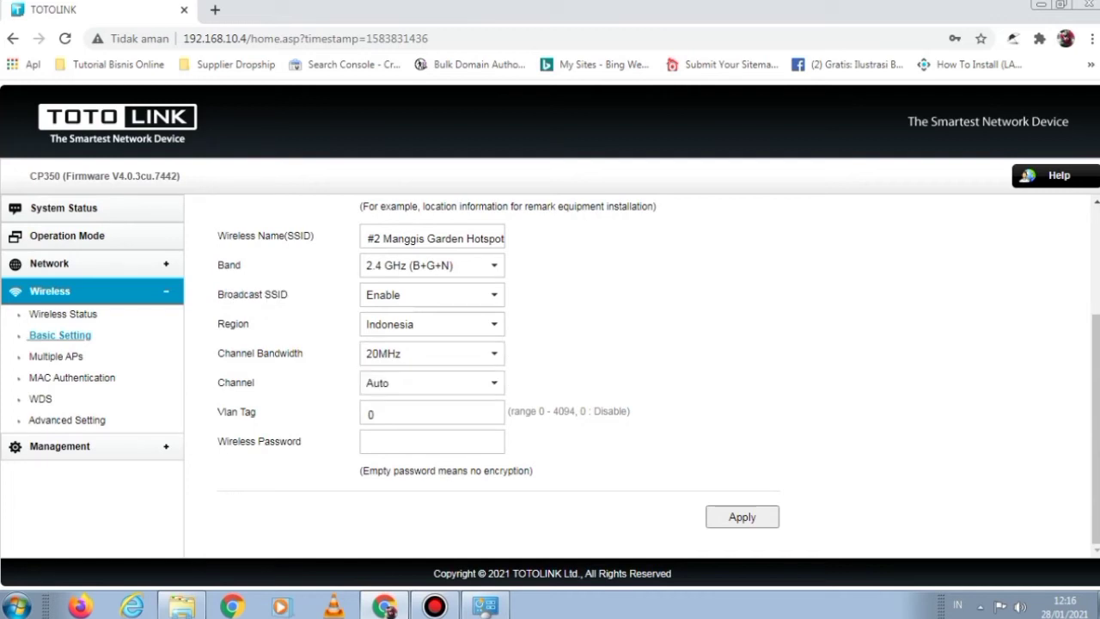
double_click(237, 383)
click(293, 383)
Set the wireless channel to 6 instead of Auto
click(432, 384)
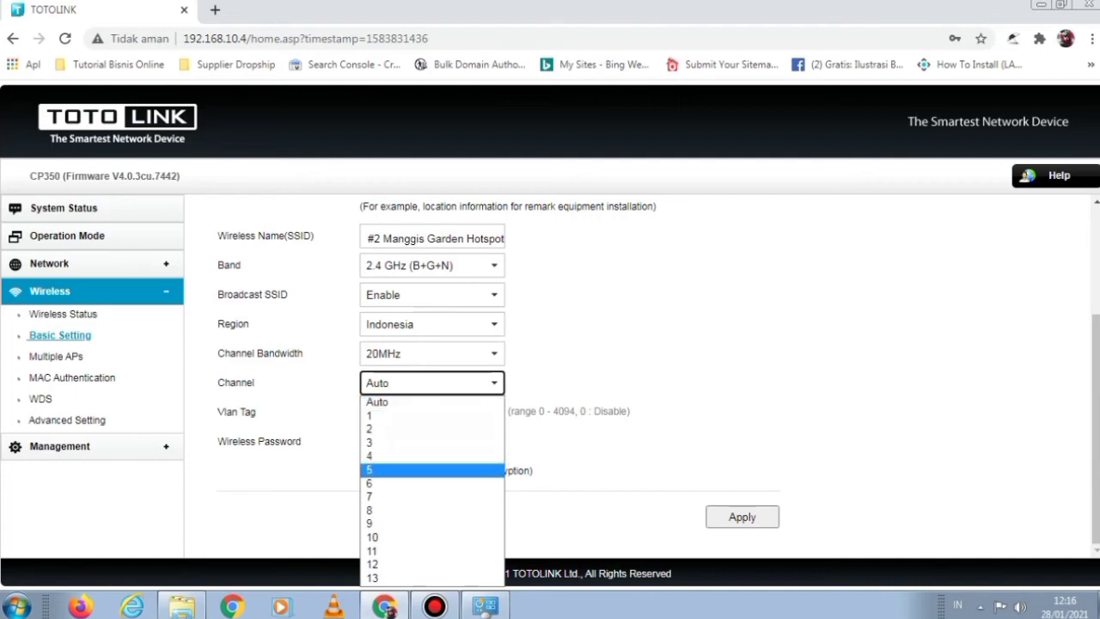
click(433, 483)
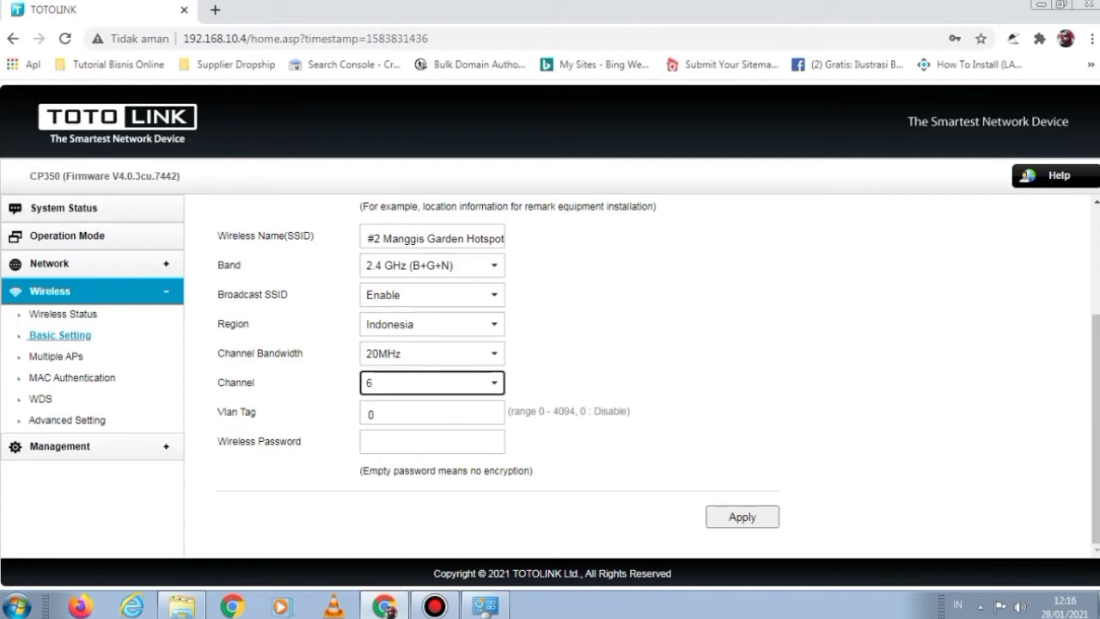
click(433, 383)
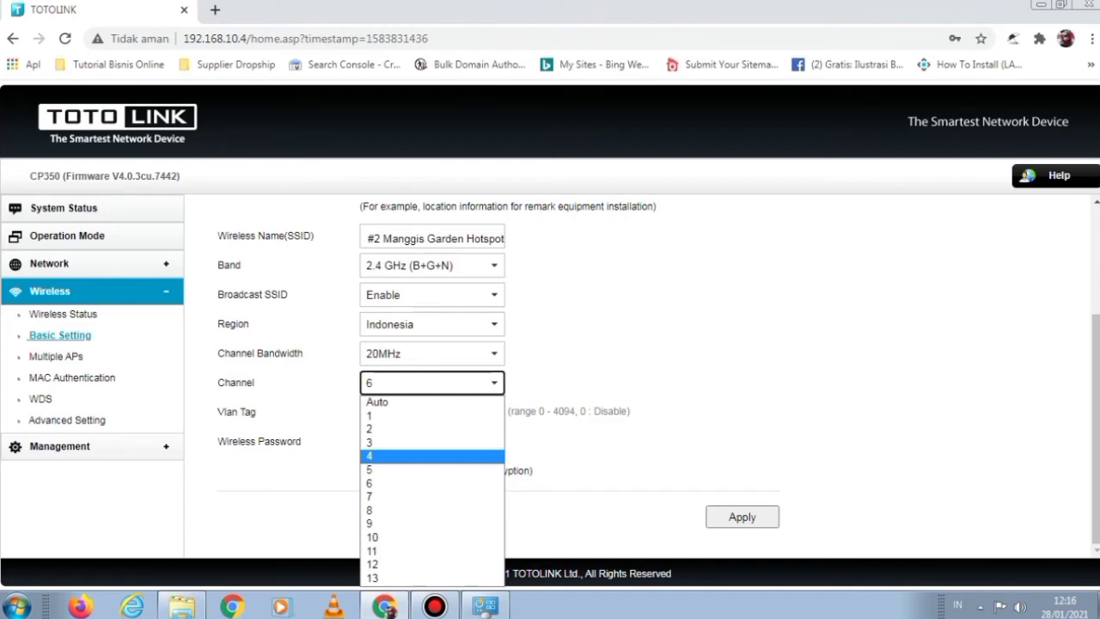
click(433, 483)
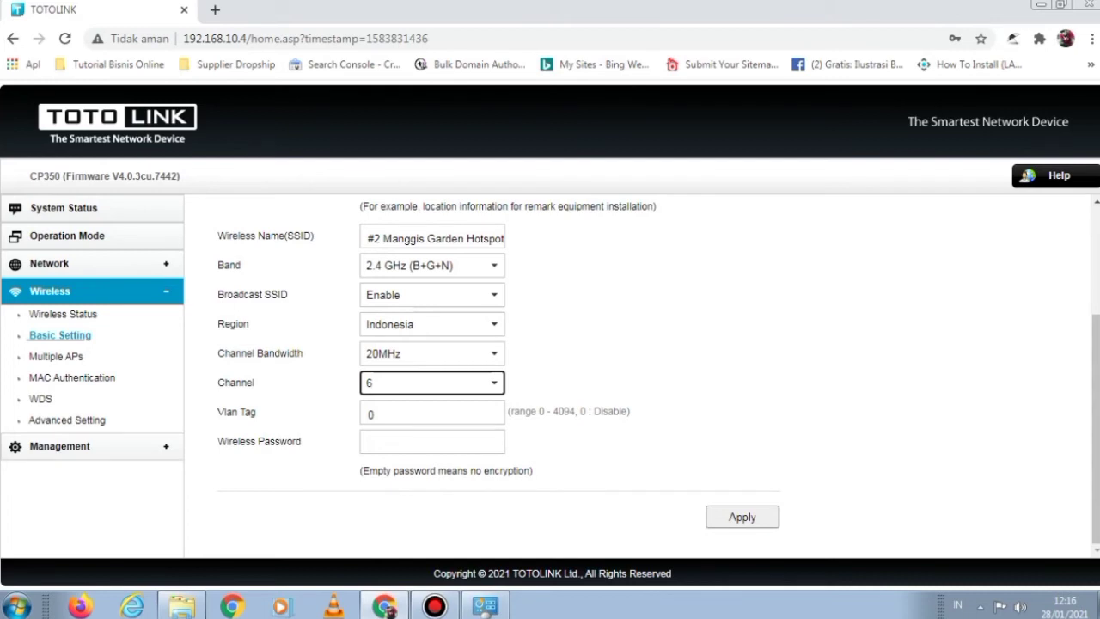
click(432, 442)
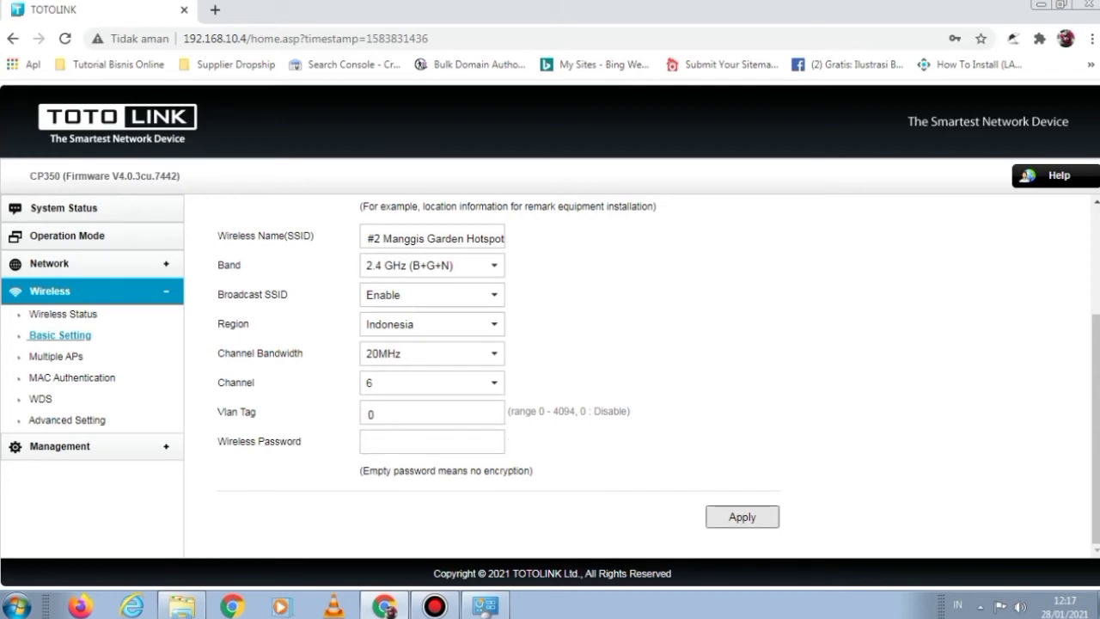
Apply the wireless settings and wait until the router returns to its login page
click(743, 517)
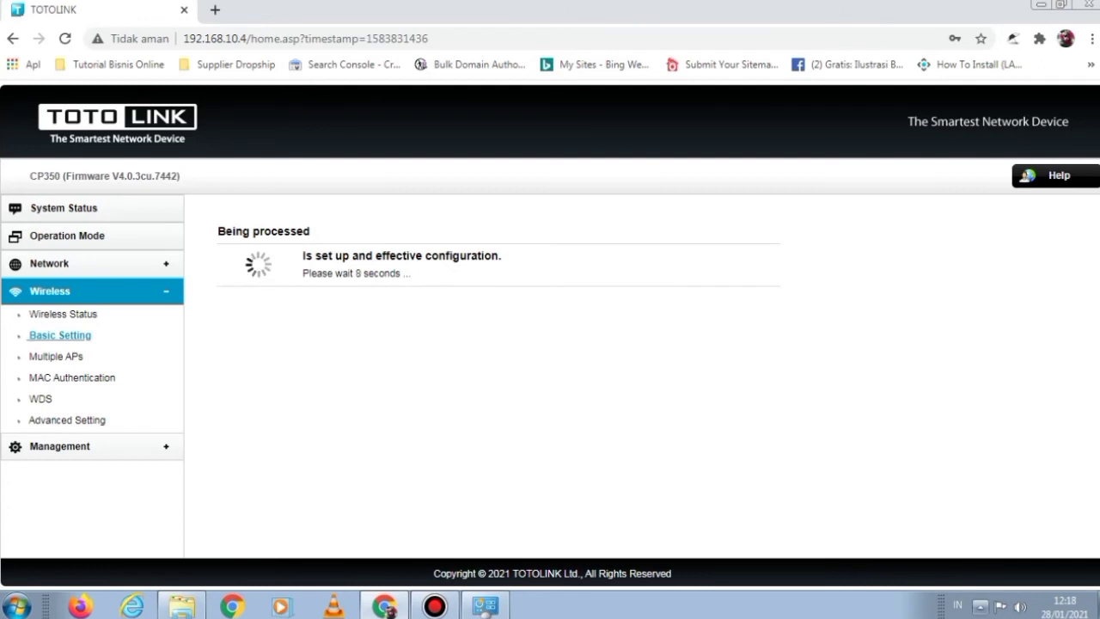
click(980, 606)
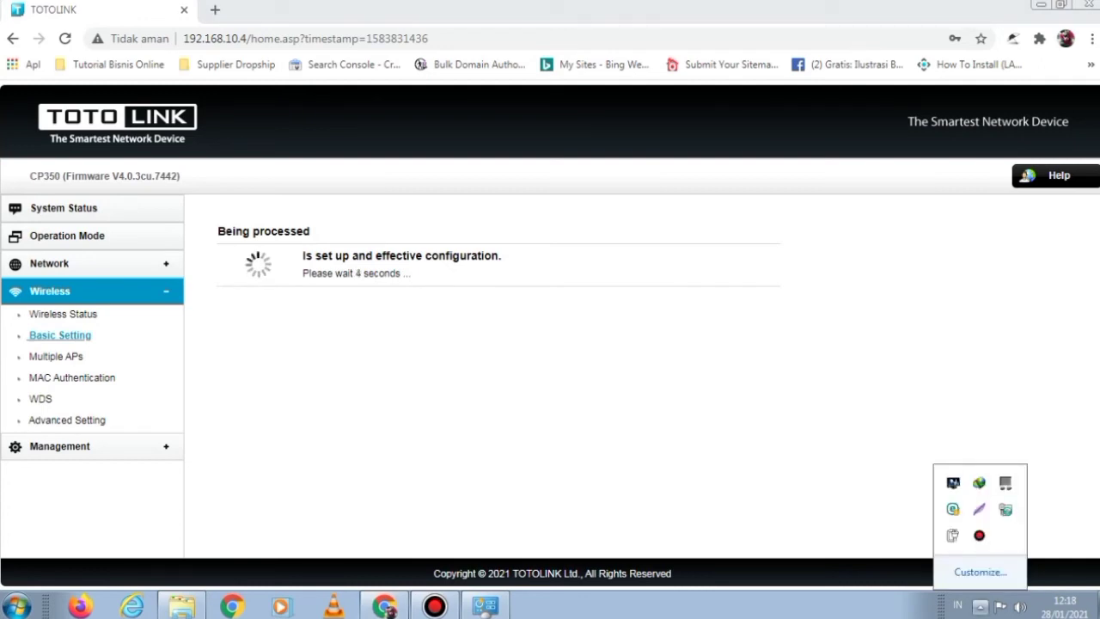
click(980, 536)
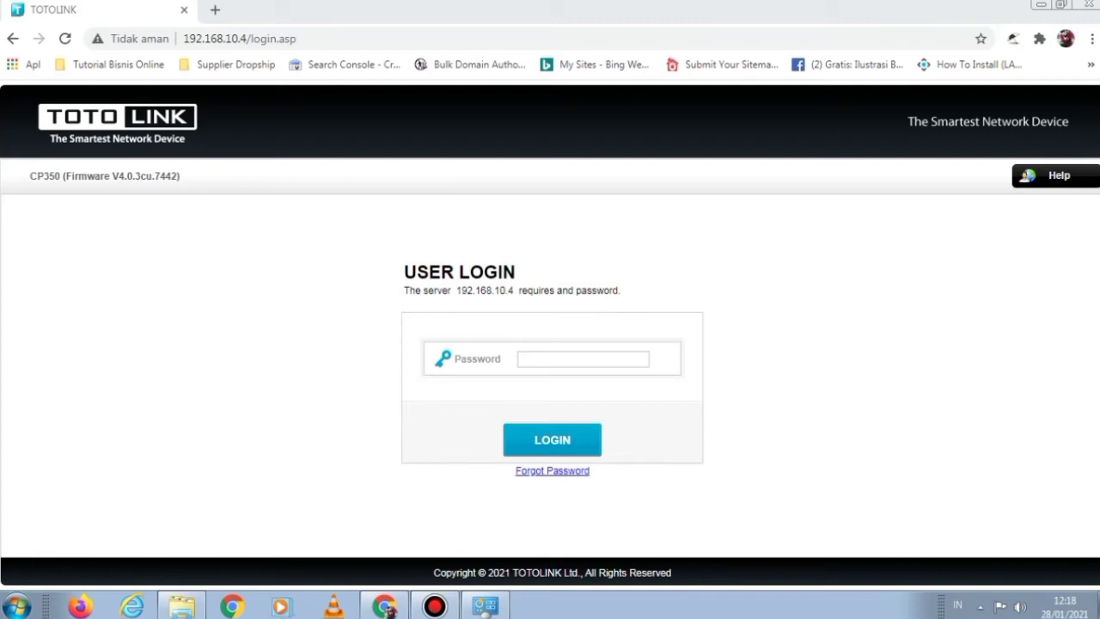
Log back in to the router with the admin password
click(583, 359)
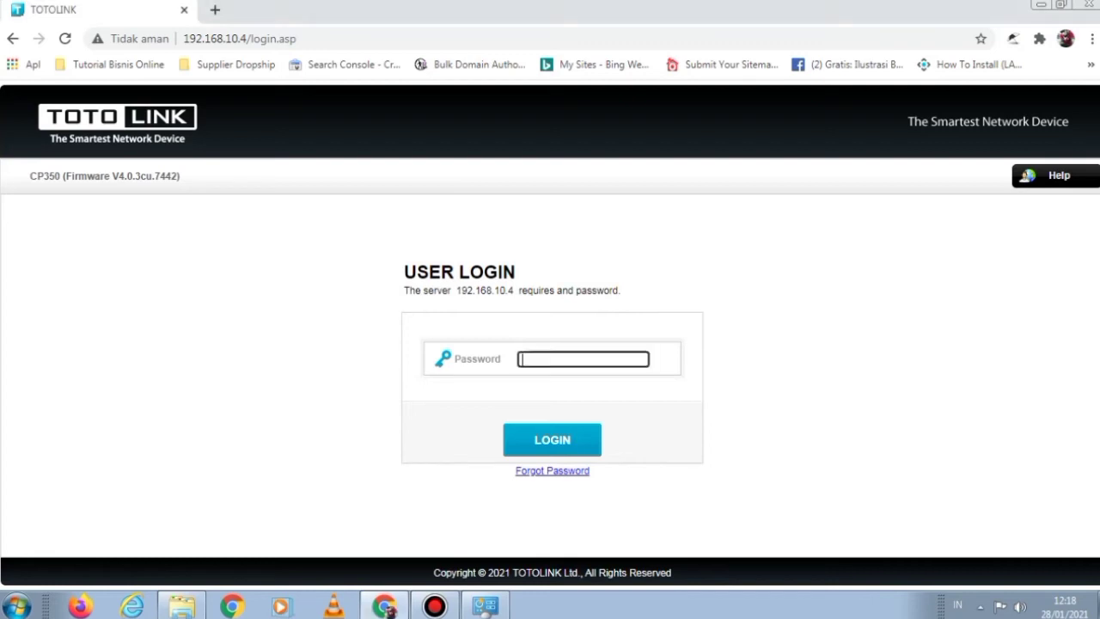
key(Return)
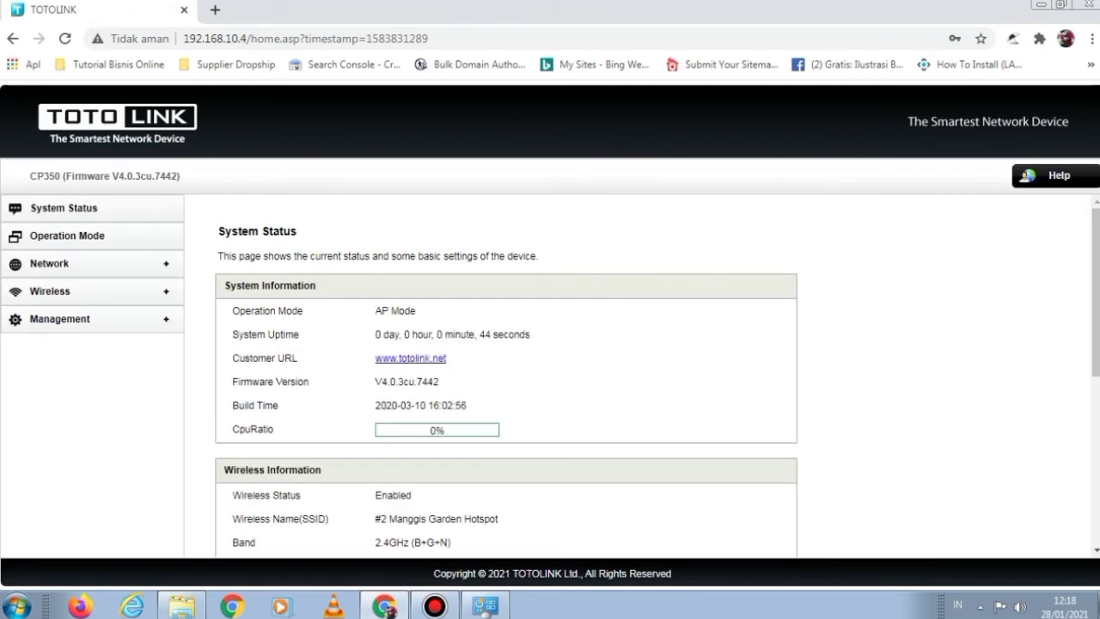
Verify status shows '#2 Manggis Garden Hotspot' on channel 6, then open Management > Change Password
scroll(551, 378, down, 3)
scroll(550, 378, up, 3)
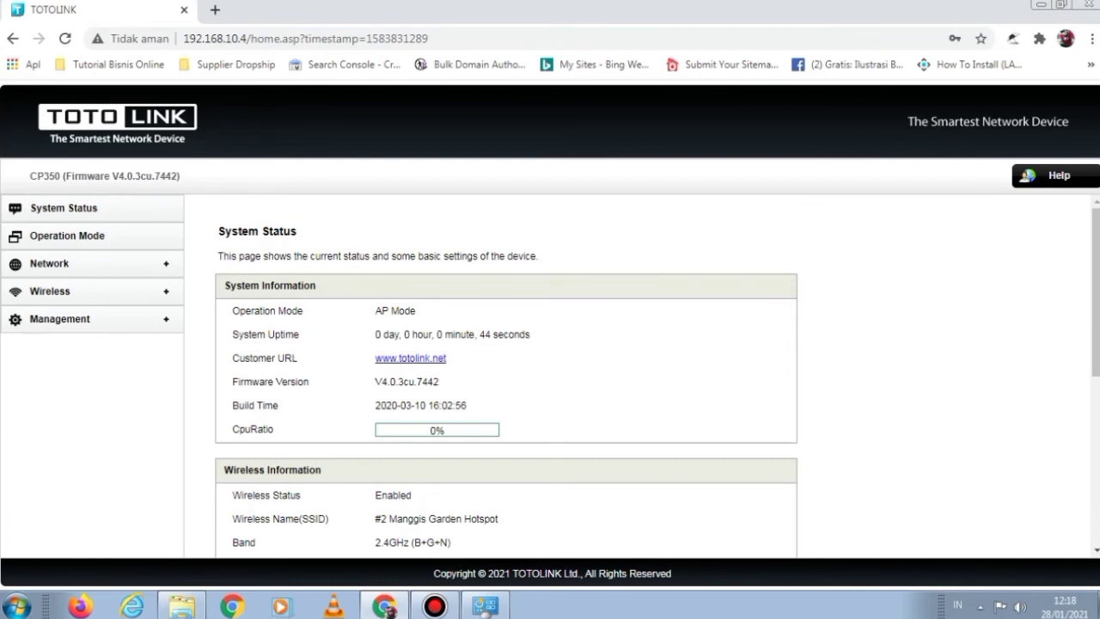
scroll(507, 376, down, 3)
double_click(244, 297)
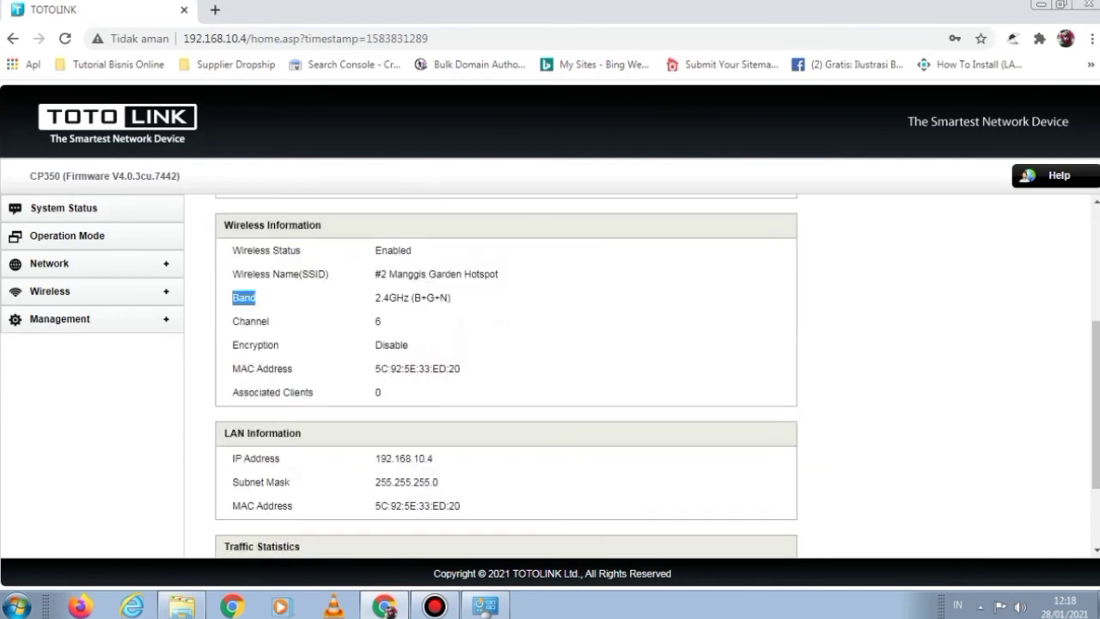
click(244, 297)
scroll(506, 376, up, 3)
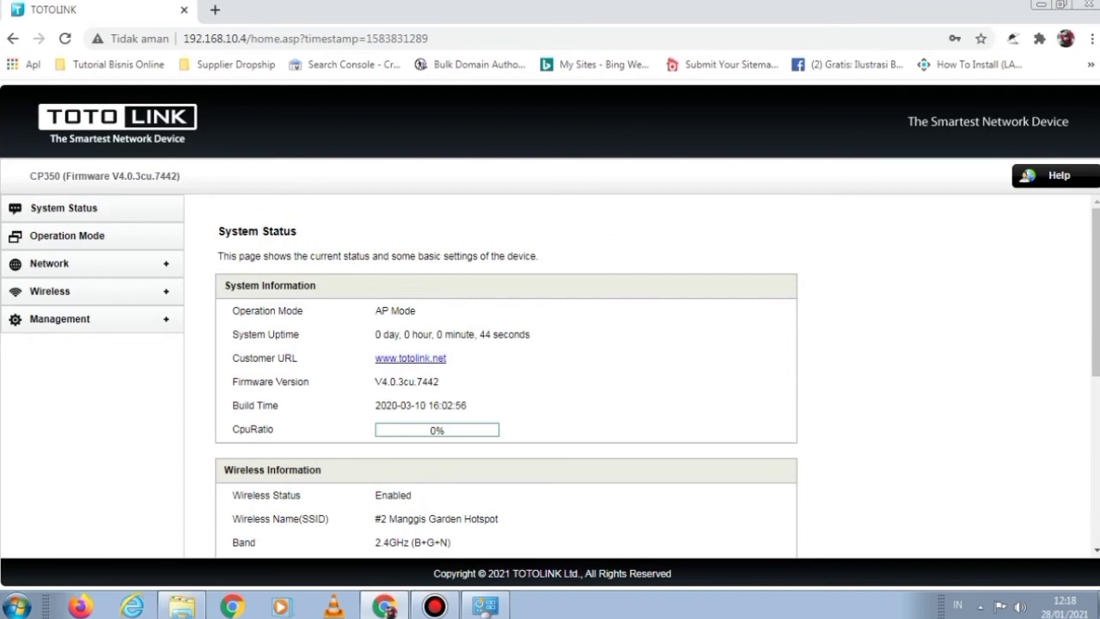
scroll(506, 375, down, 4)
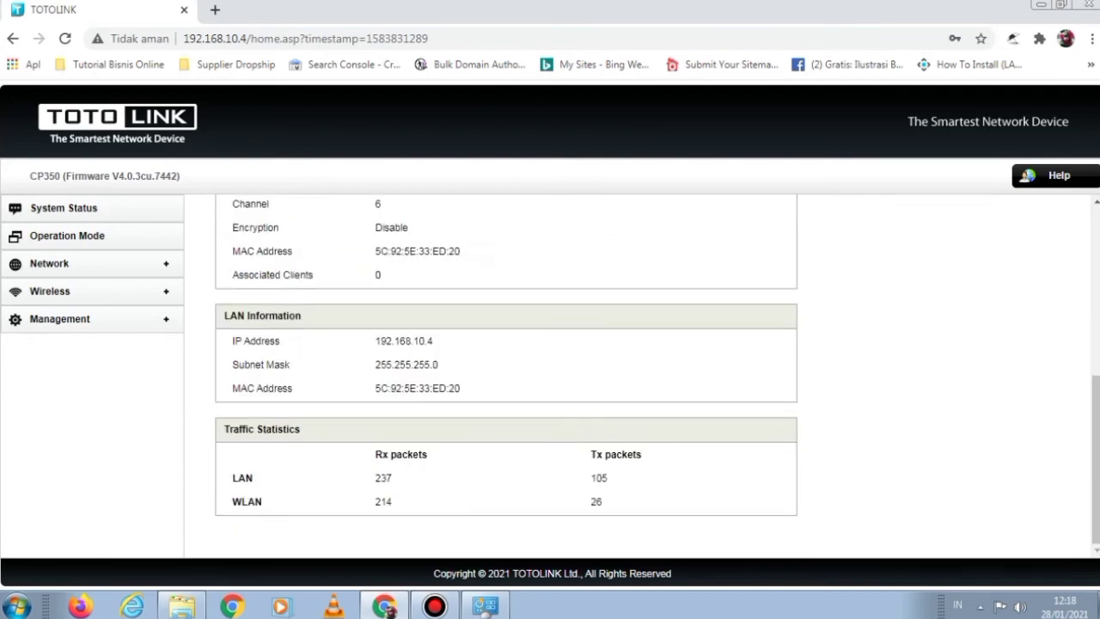
click(60, 319)
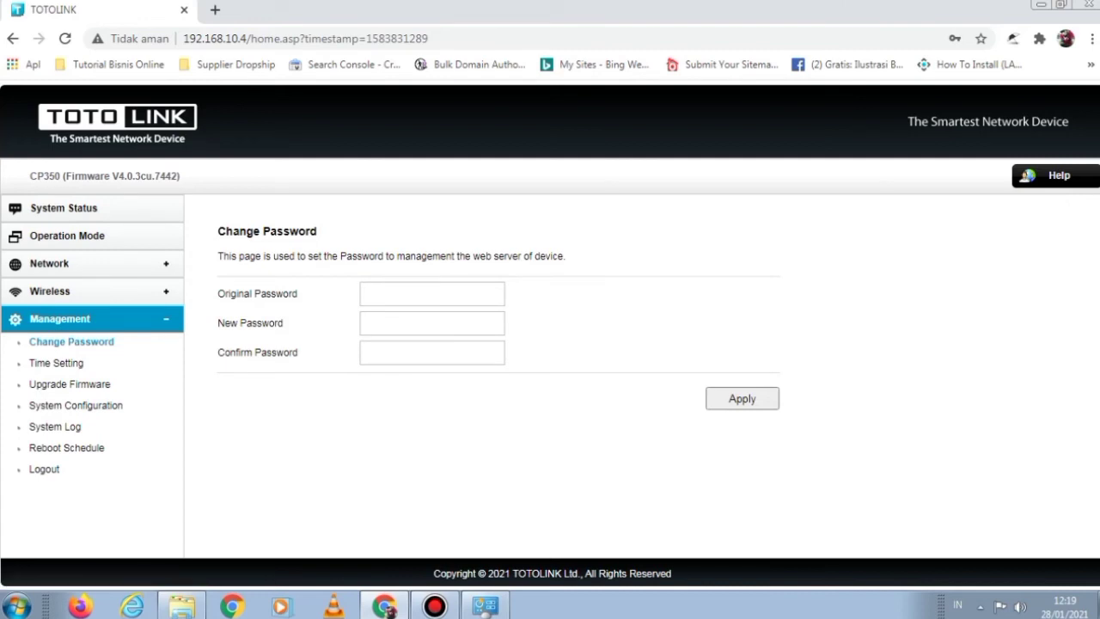
Return to the Management Change Password page
click(65, 209)
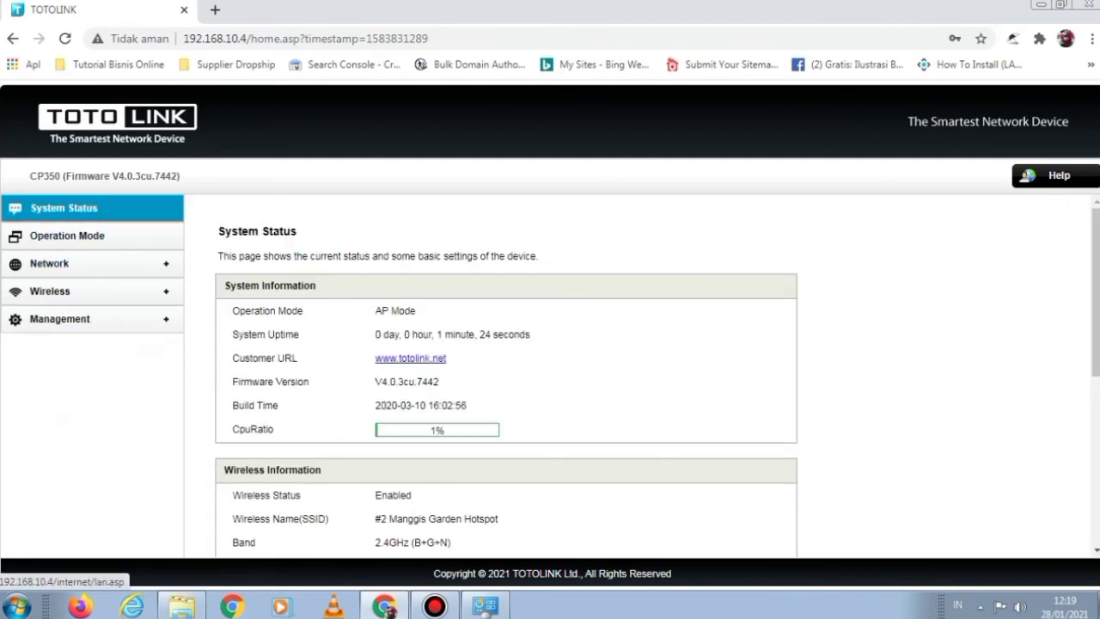
click(59, 319)
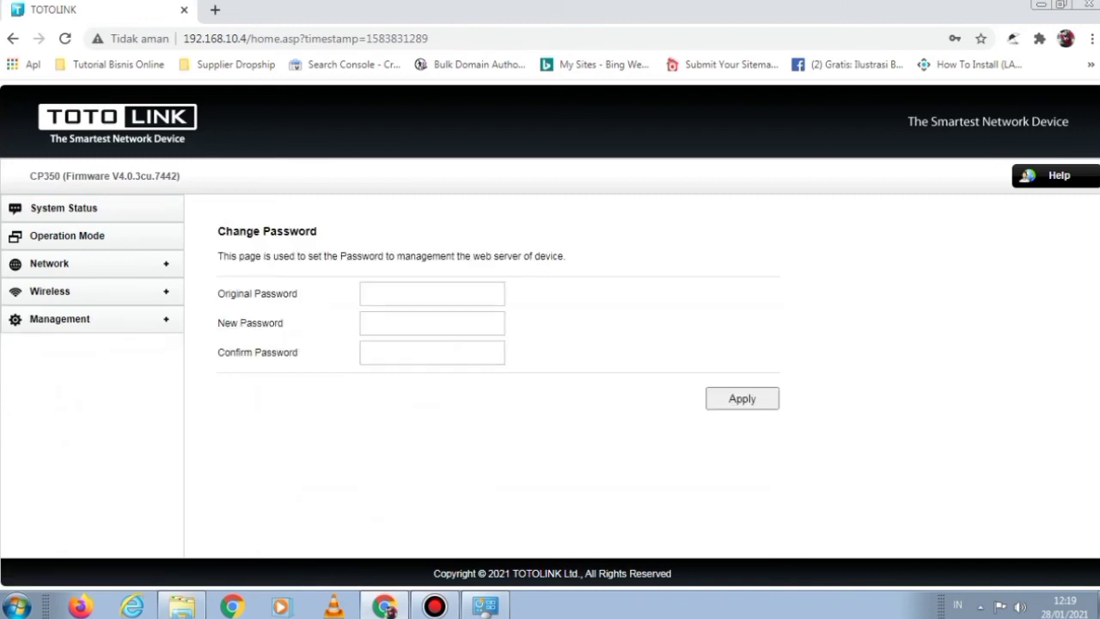
click(59, 319)
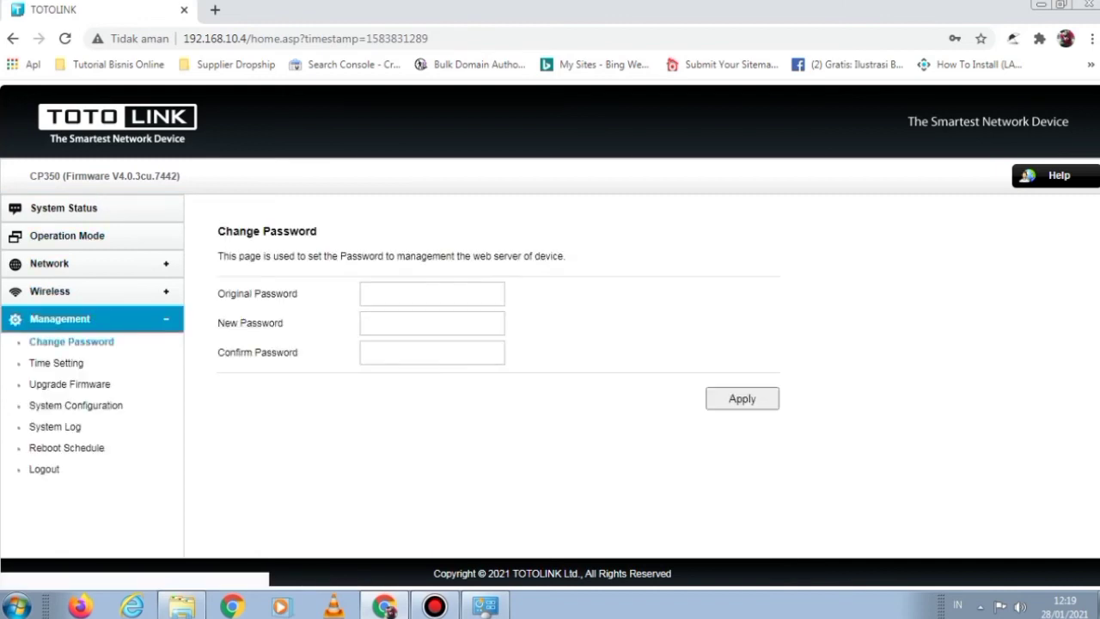
drag(238, 323, 86, 361)
click(71, 342)
Enter the current admin password and the new password twice, then apply the change
click(431, 294)
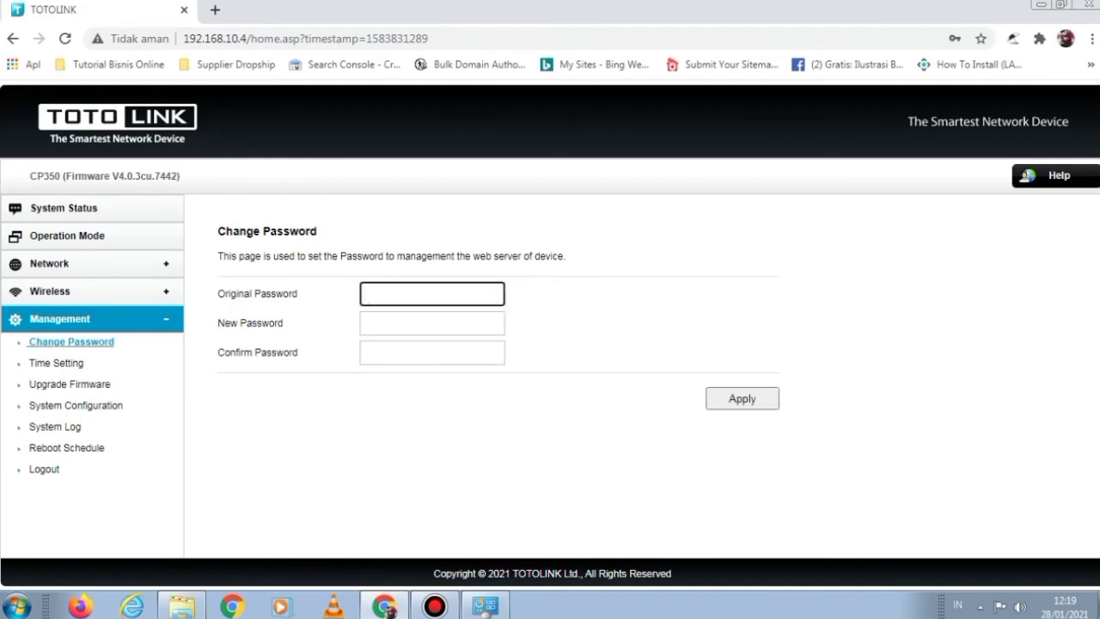
click(432, 323)
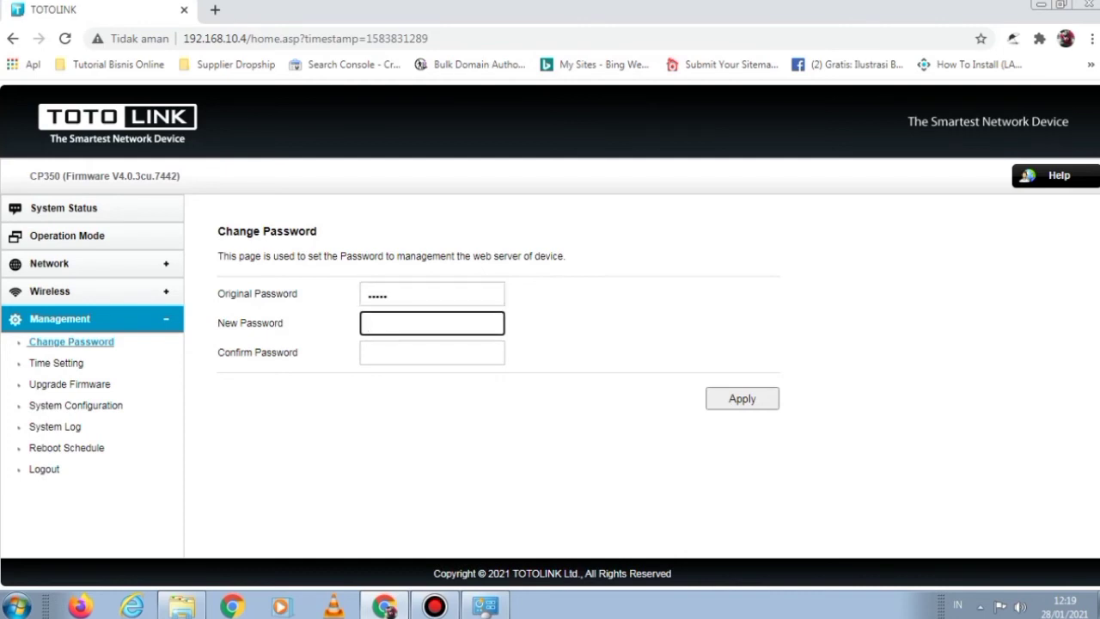
key(Tab)
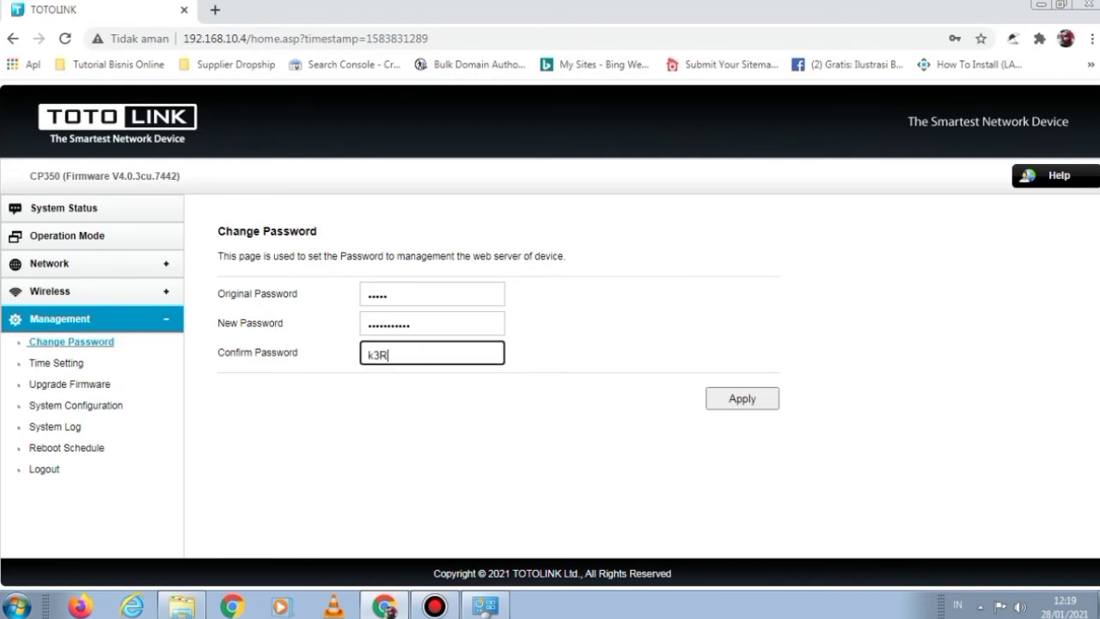
key(Return)
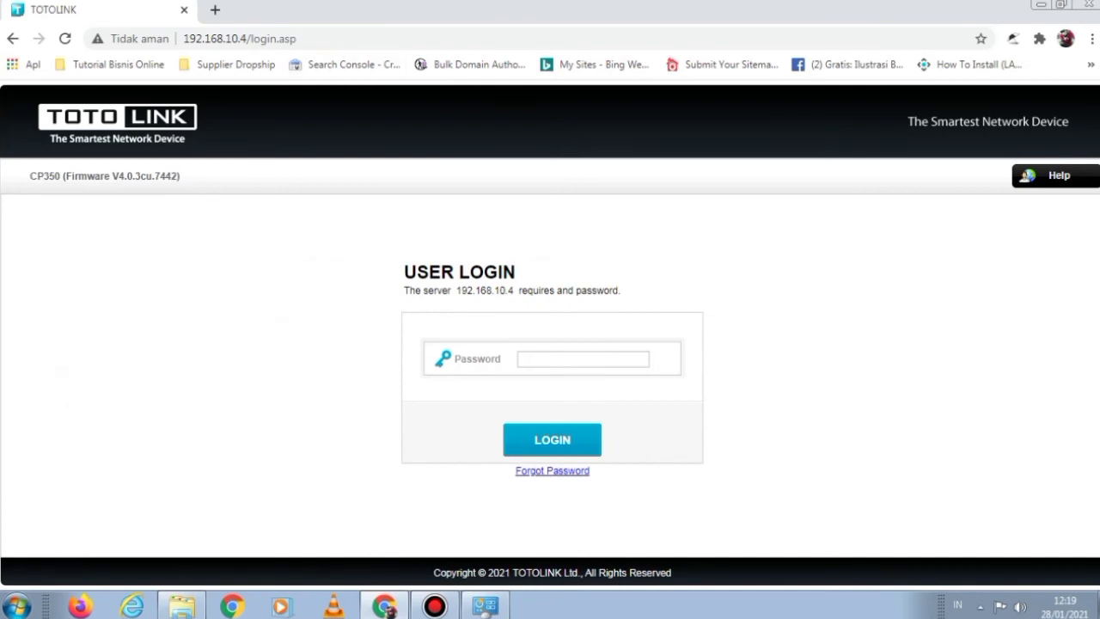
Log in with the new admin password to reach System Status showing '#2 Manggis Garden Hotspot'
click(583, 359)
text(••••)
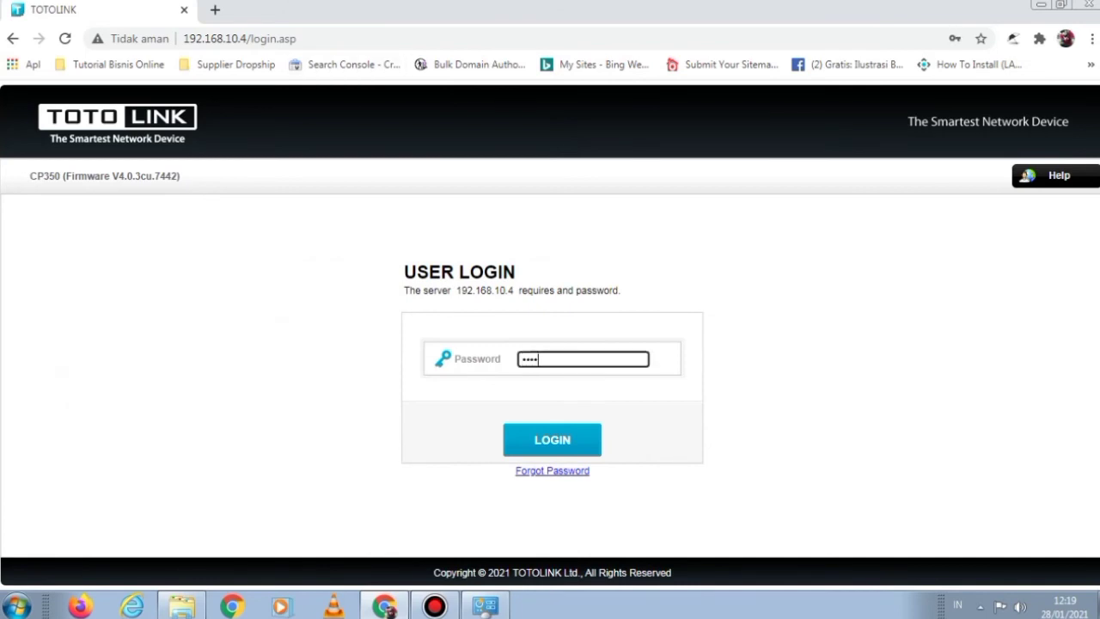
text(•••••••)
key(Return)
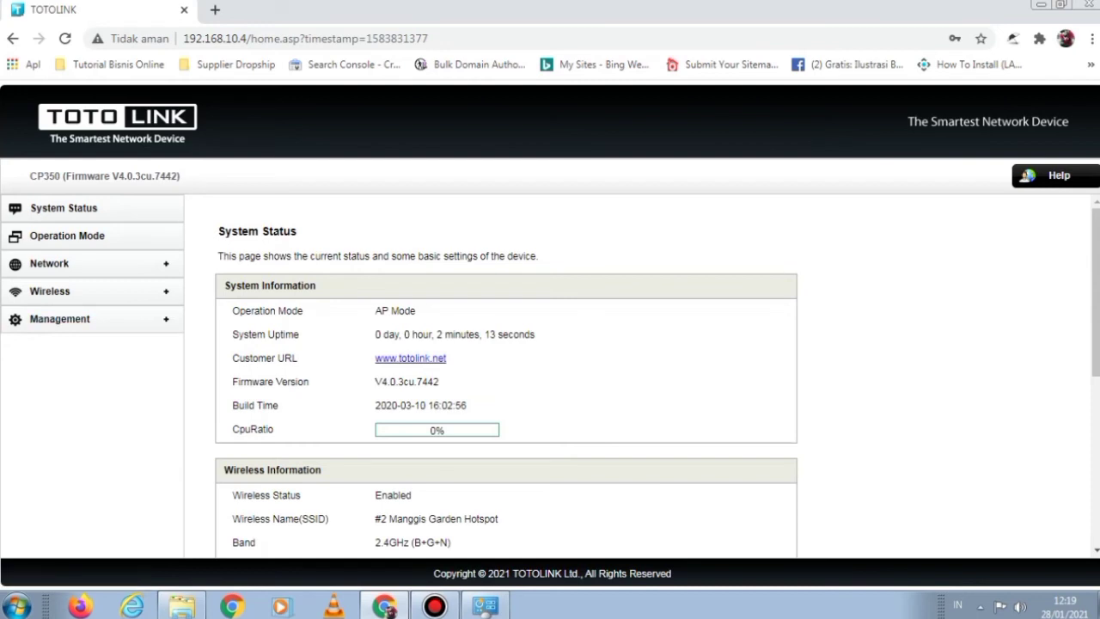
scroll(550, 378, down, 4)
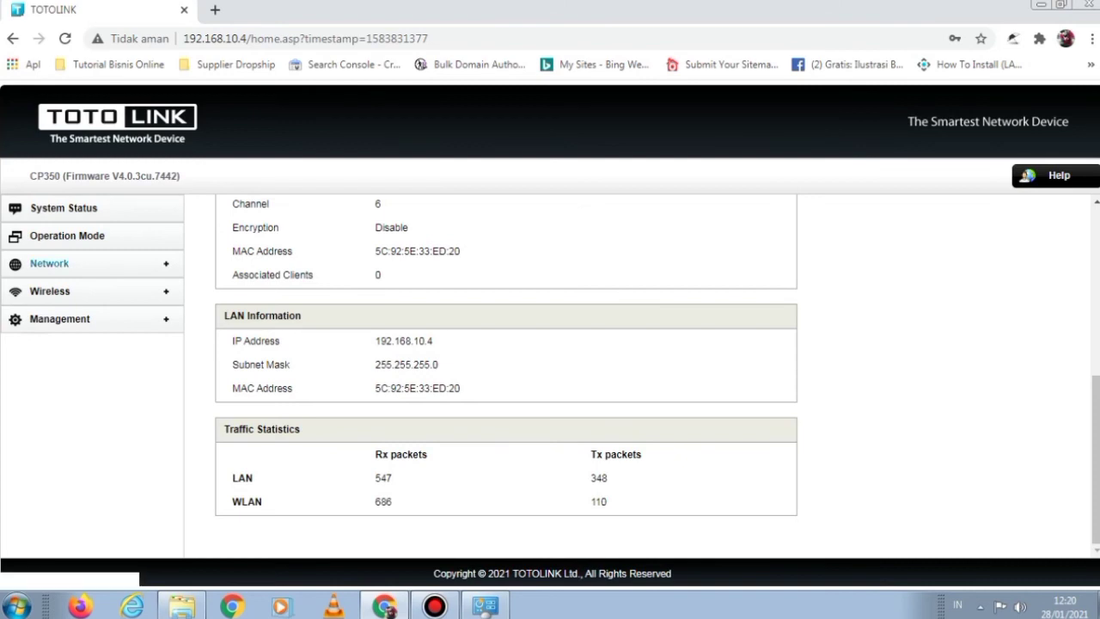
click(64, 208)
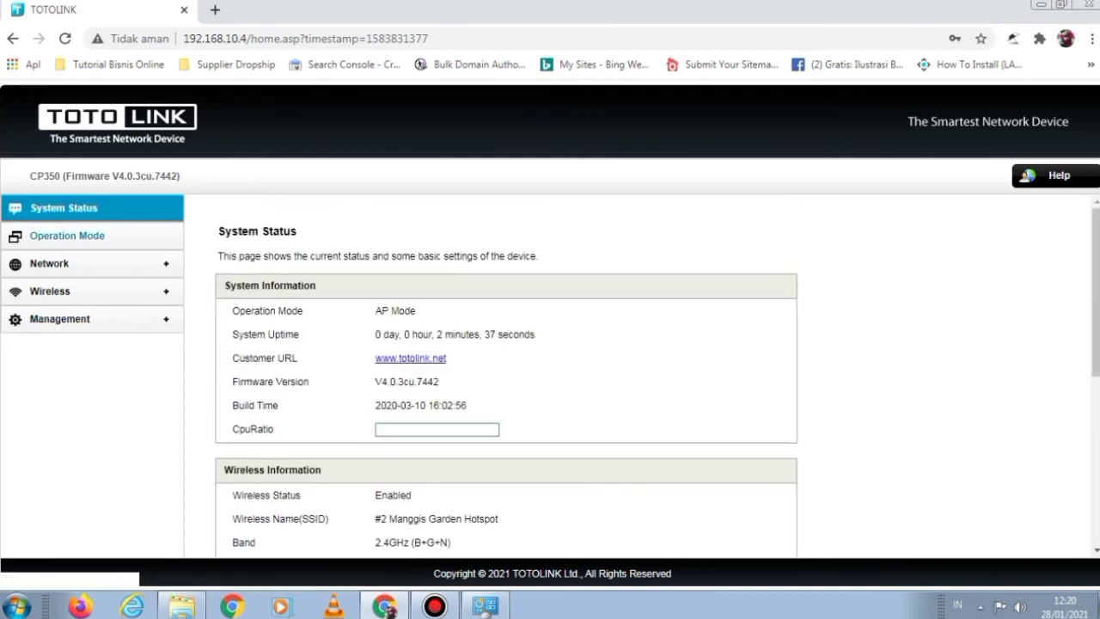
click(67, 236)
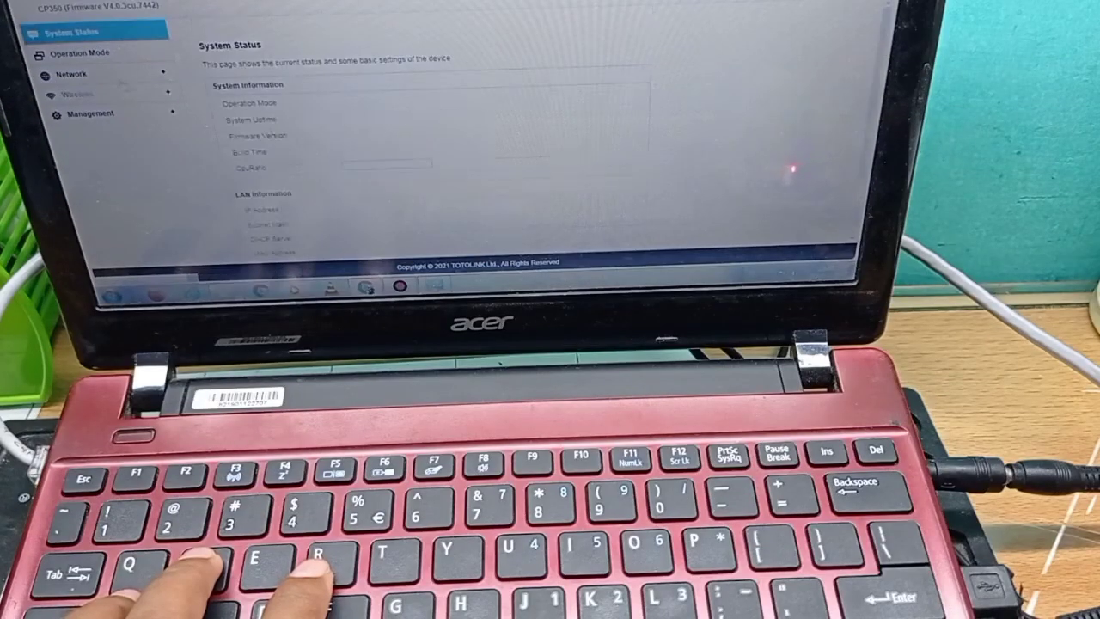
Show the Operation Mode page: AP Mode, SSID '#2 Manggis Garden Hotspot', channel 6
click(81, 55)
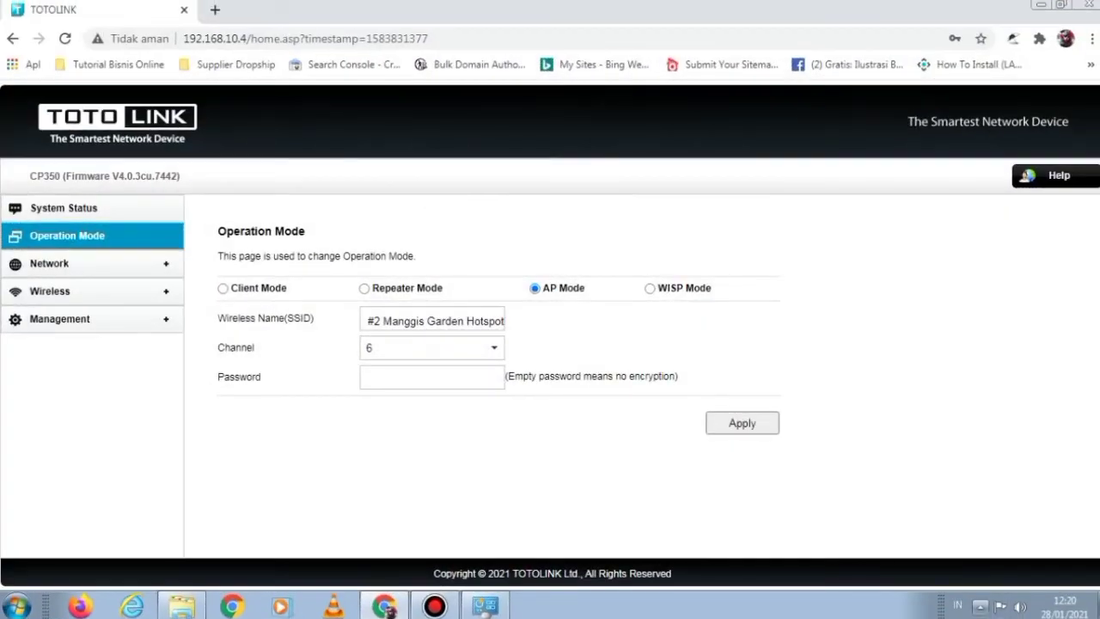
Connect the laptop to the '#2 Manggis Garden Hotspot' wireless network
click(980, 606)
click(1006, 509)
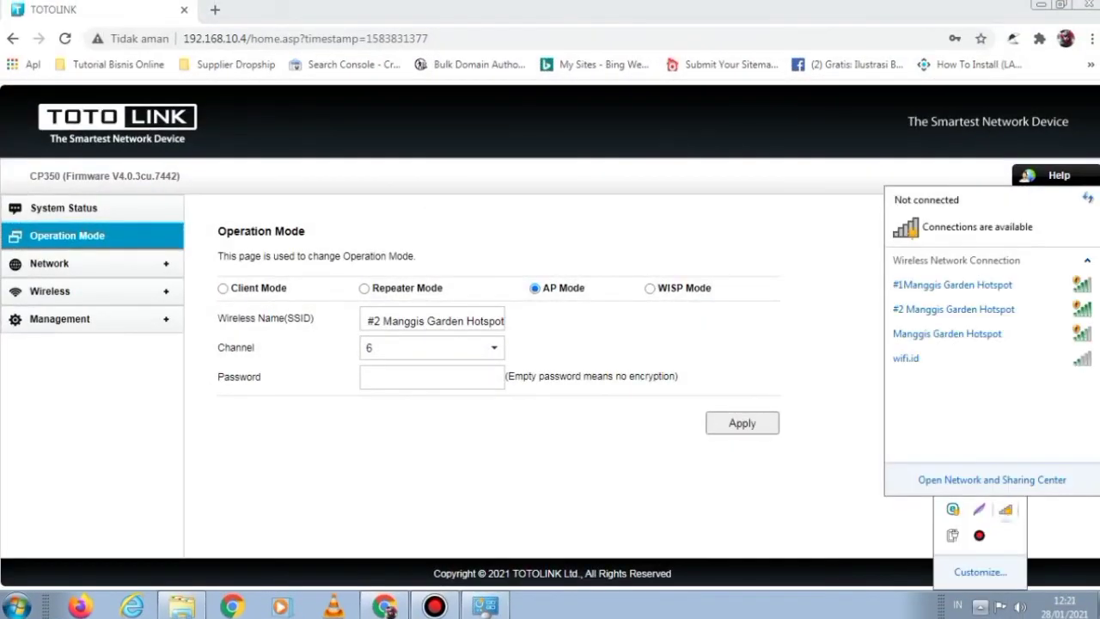
click(980, 607)
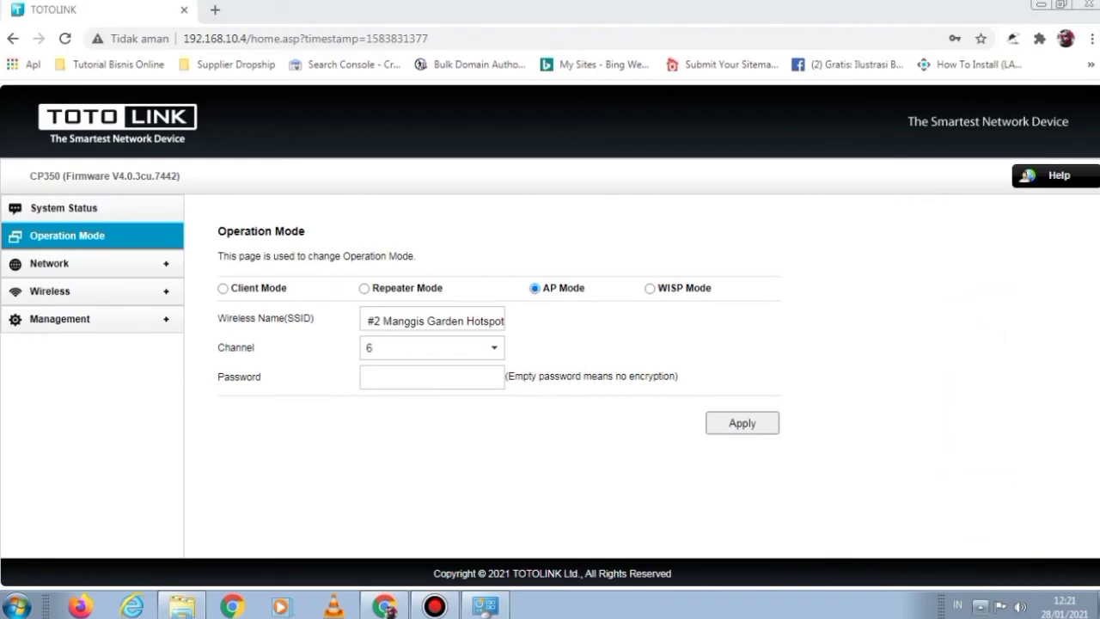
click(980, 606)
click(1005, 509)
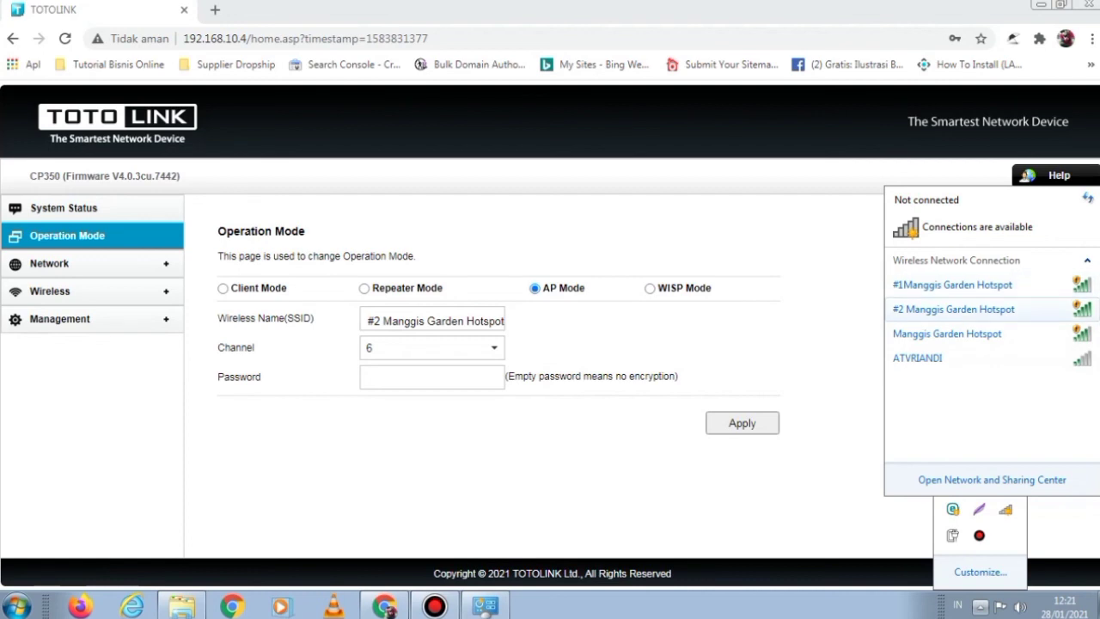
mouse_move(929, 311)
click(954, 309)
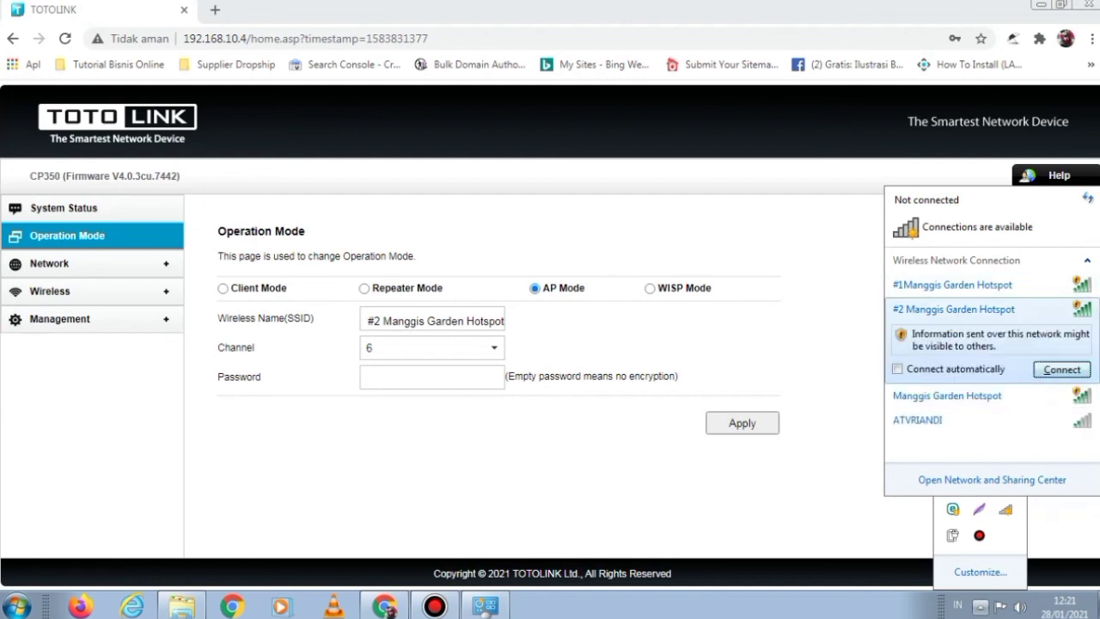
click(1063, 370)
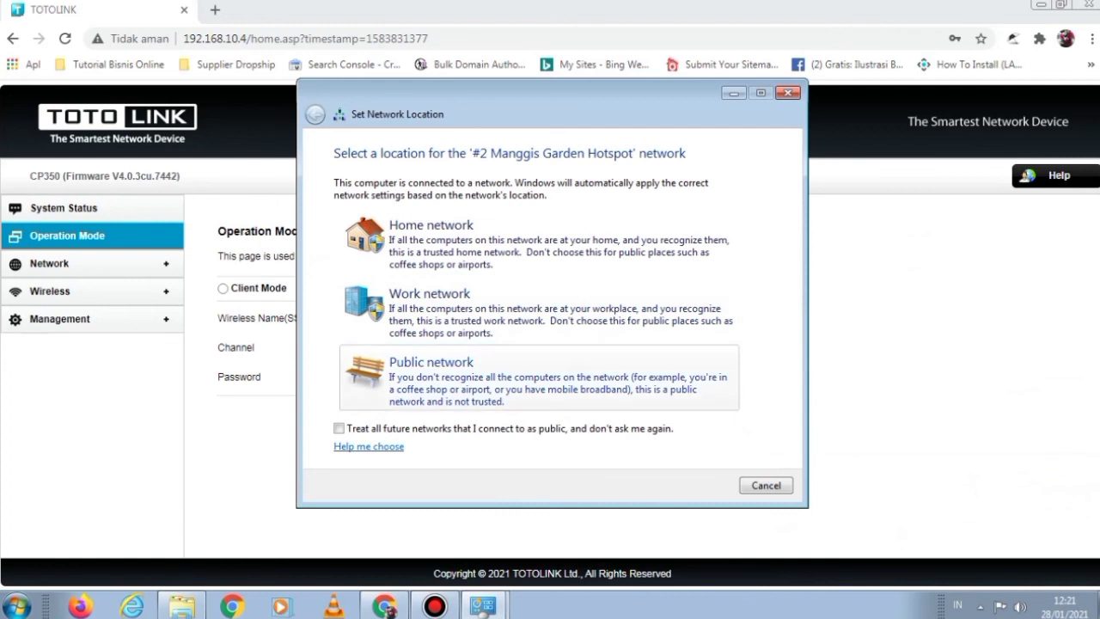
Mark it as a Public network and verify it shows Connected with Internet access
click(432, 365)
click(766, 486)
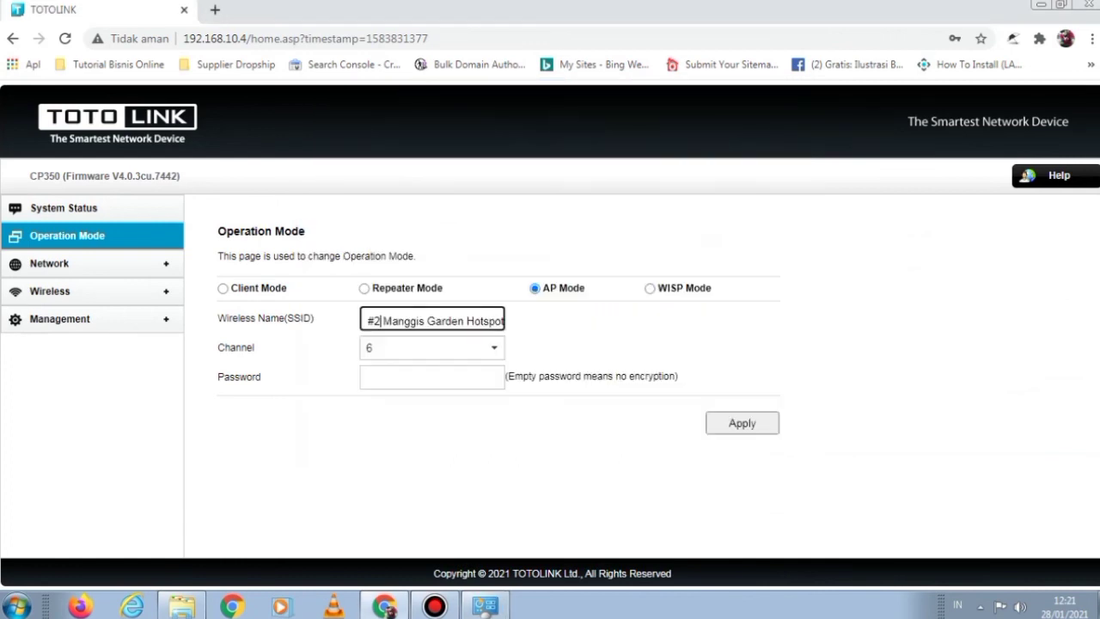
click(980, 605)
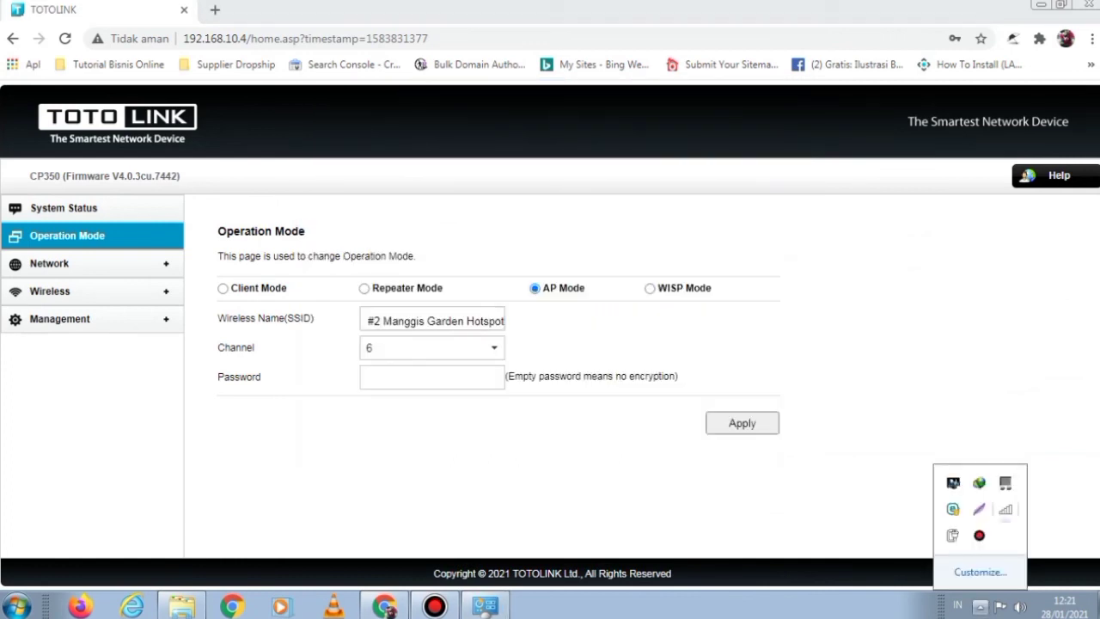
click(1005, 508)
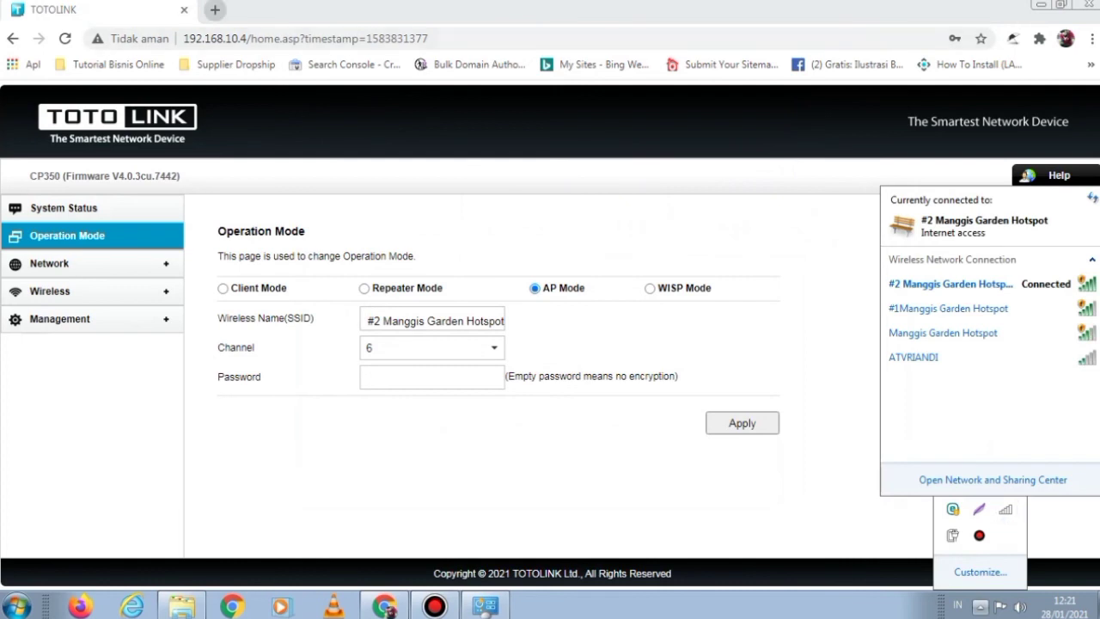
click(215, 10)
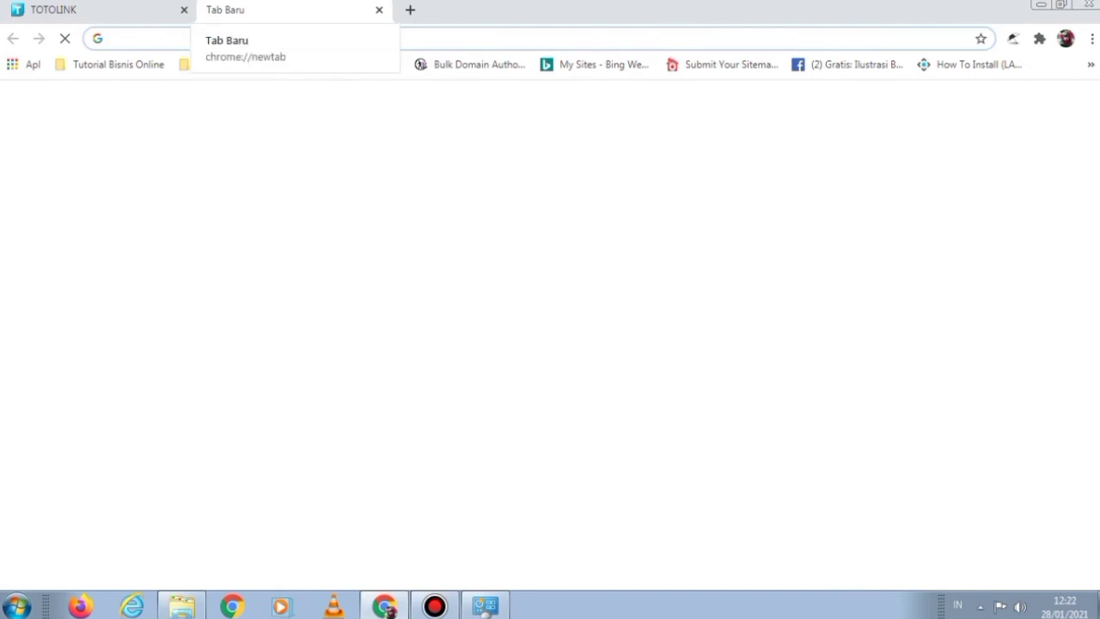
Go to hotspot.manggisgarden.com/login using the 'hot' address suggestion
text(192)
key(BackSpace)
key(BackSpace)
key(BackSpace)
key(BackSpace)
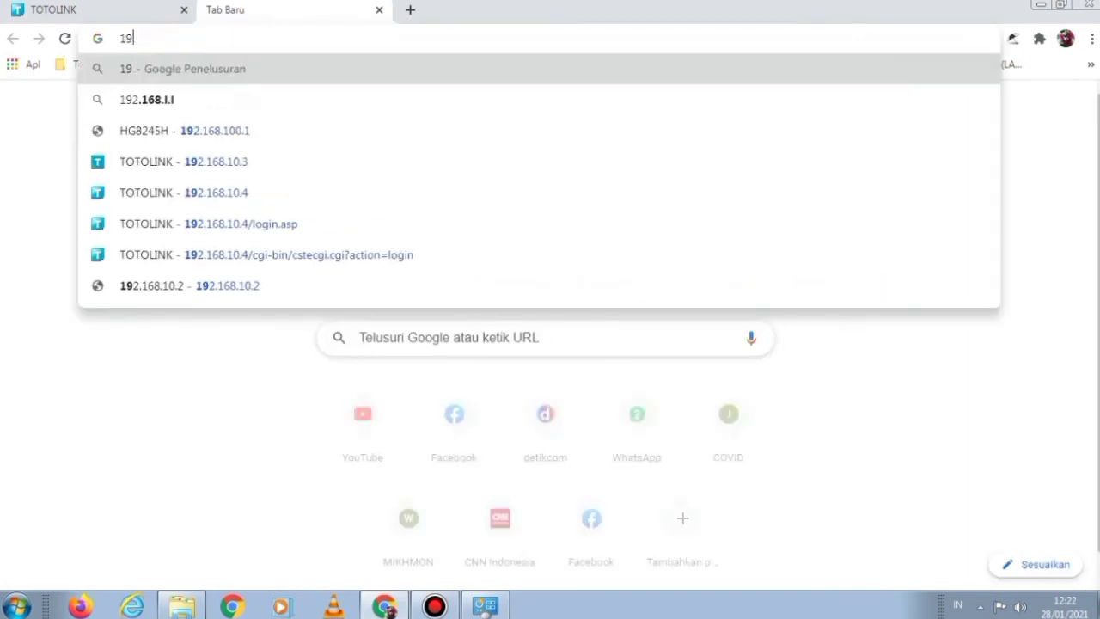
text(hotspot.manggisgarden.com)
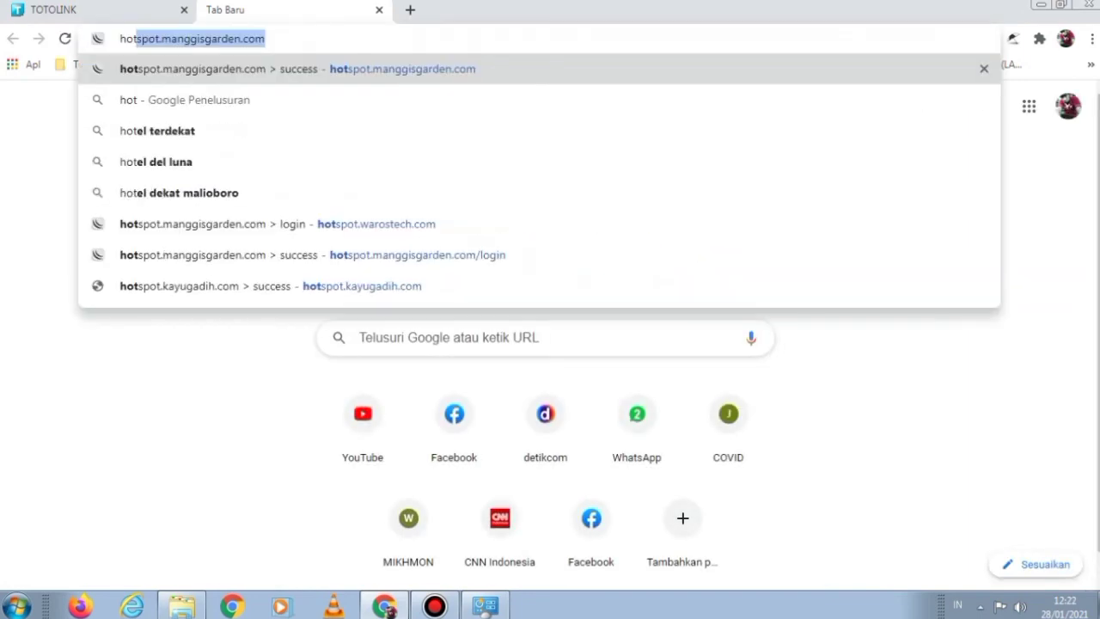
key(Return)
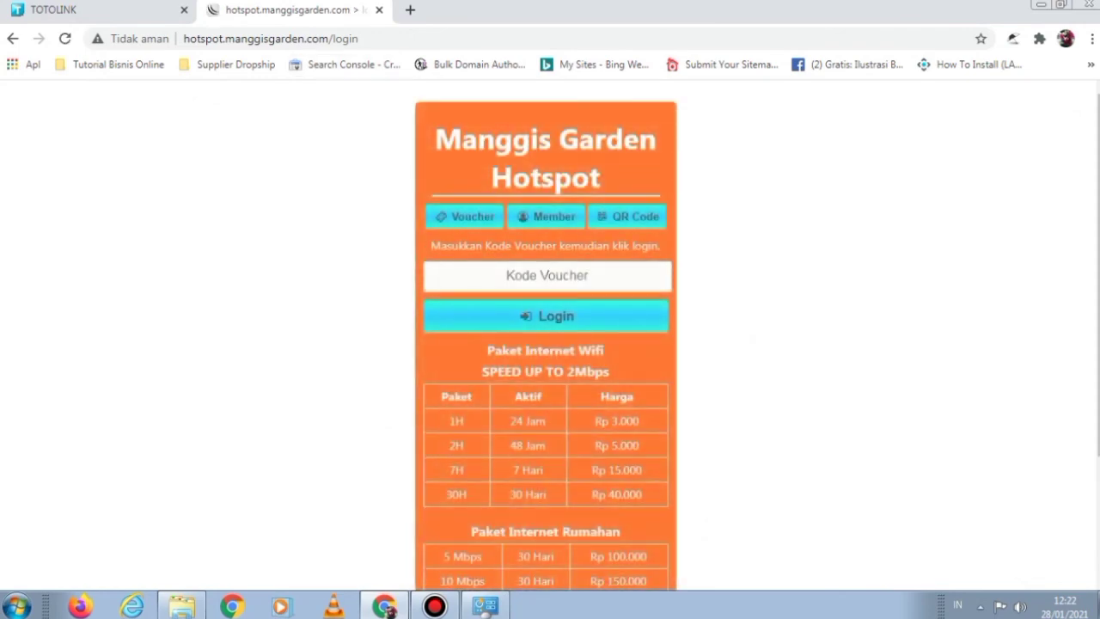
Close the TOTOLINK router tab, review the voucher login page, and clear its address
click(183, 9)
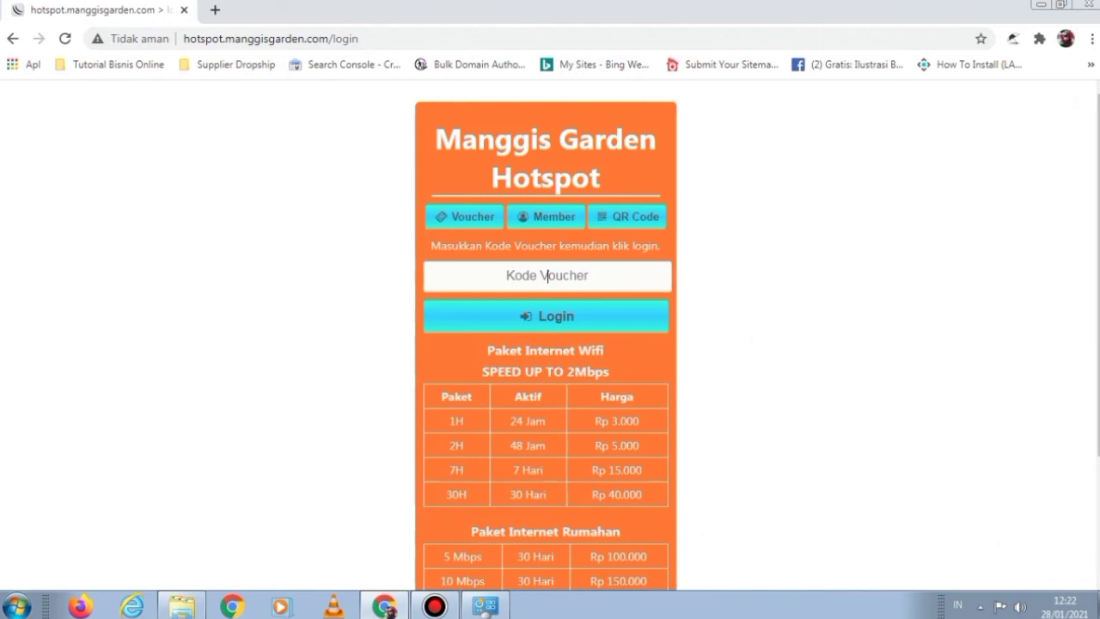
scroll(550, 344, down, 2)
scroll(550, 344, up, 2)
drag(360, 39, 183, 39)
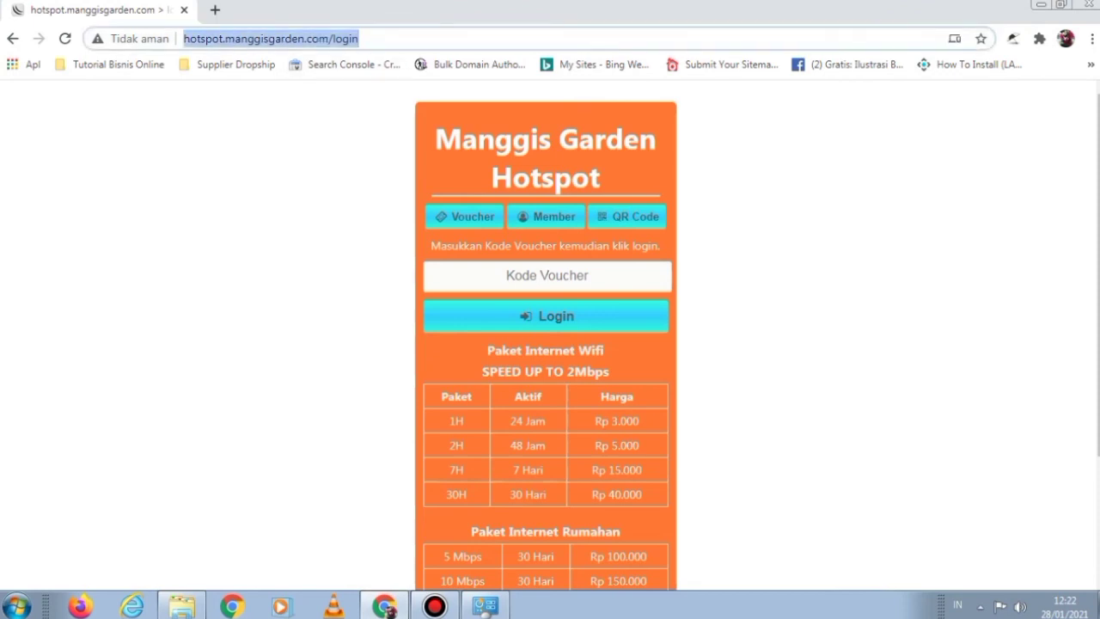
key(BackSpace)
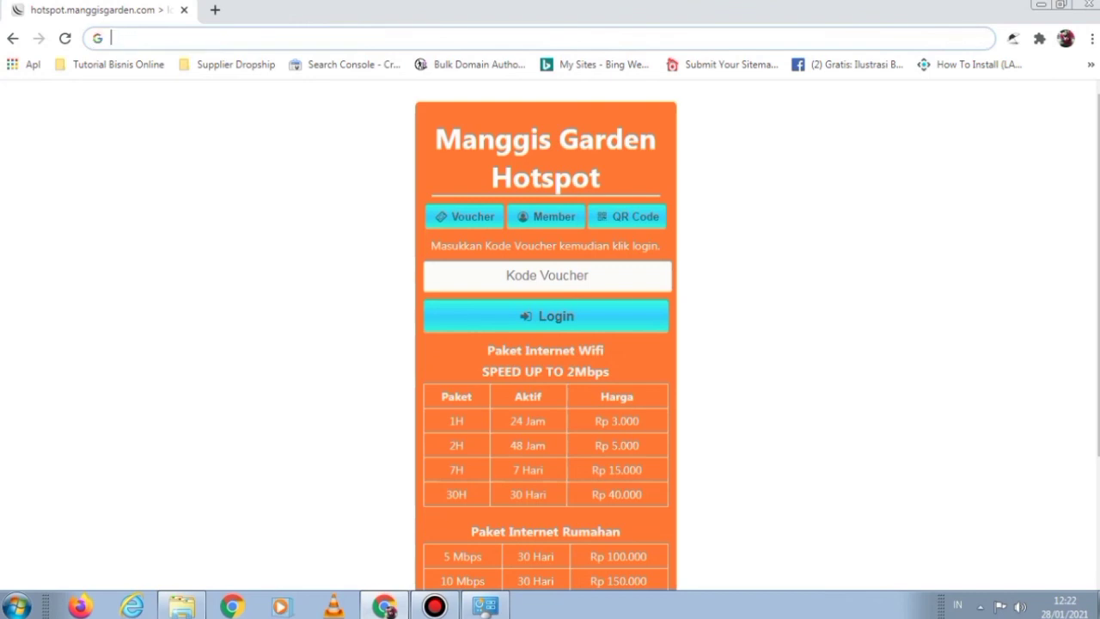
Swap the hotspot tab for a fresh one and load 192.168.10.1, which redirects to the voucher login
click(215, 10)
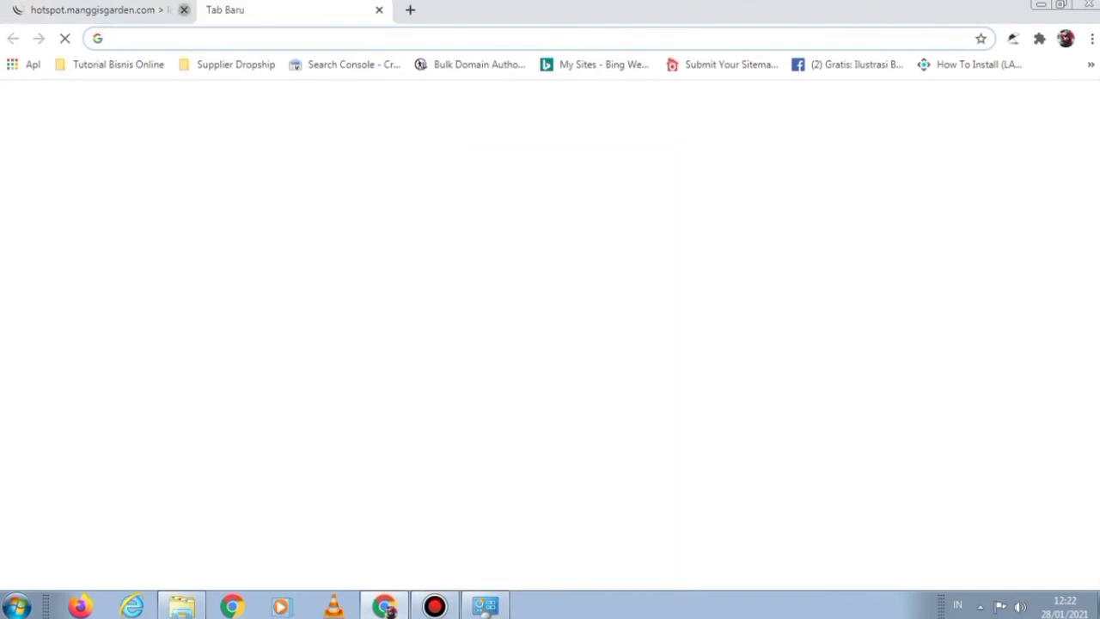
click(184, 9)
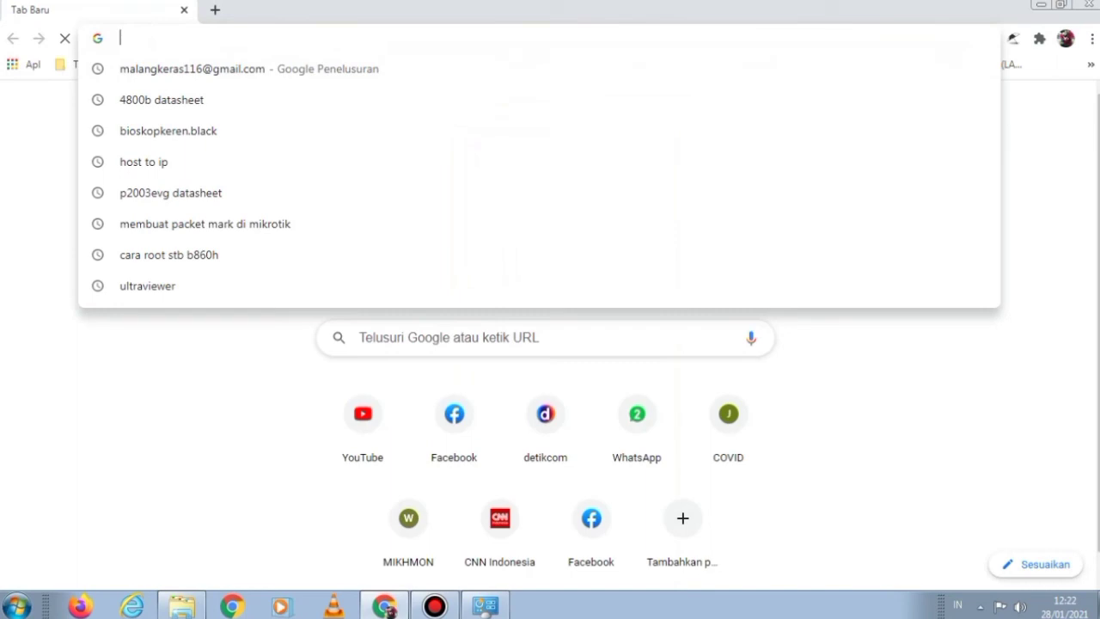
text(ho)
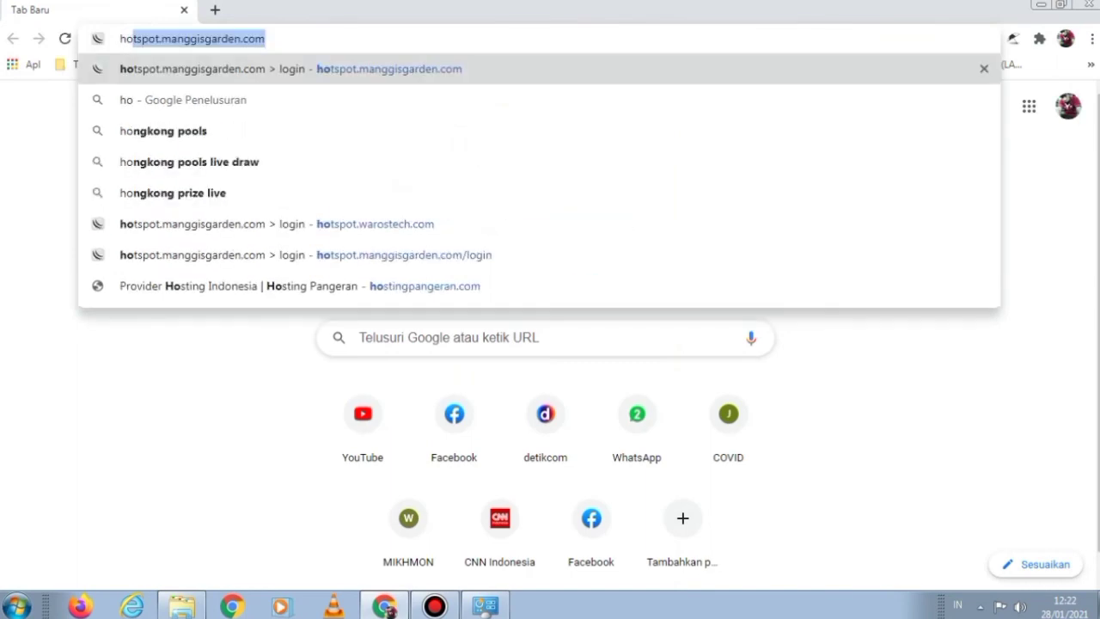
key(BackSpace)
key(BackSpace)
key(BackSpace)
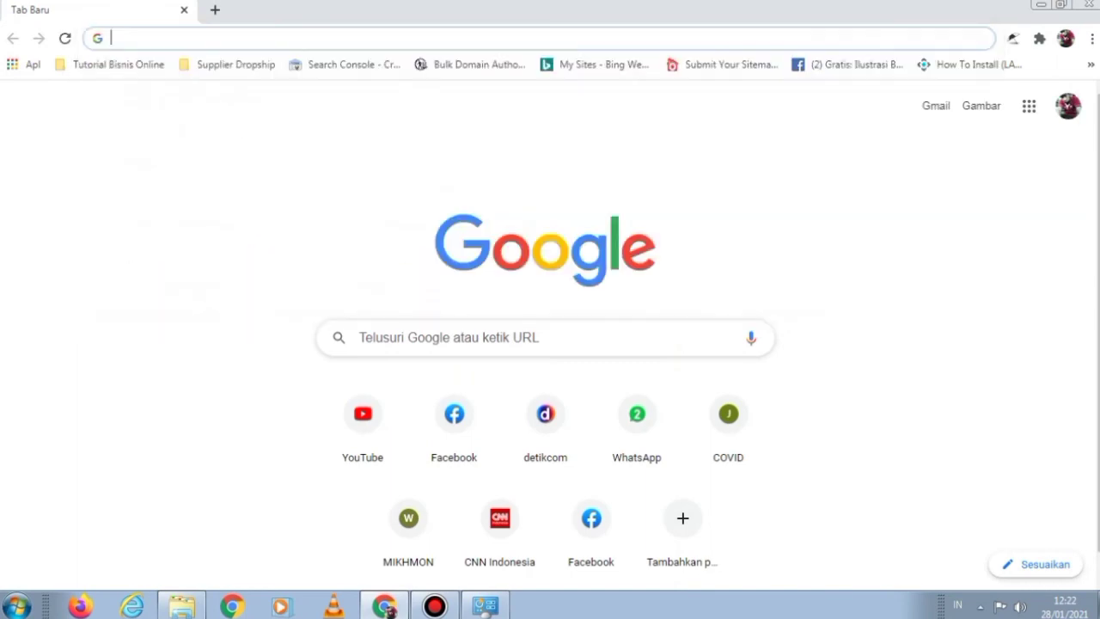
text(192.)
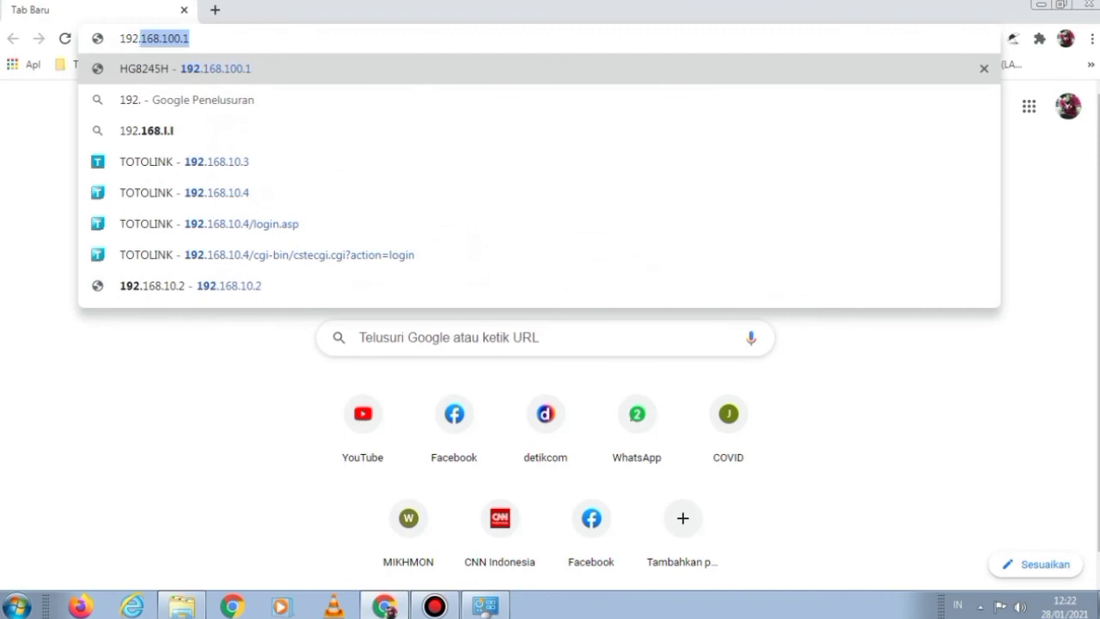
text(168)
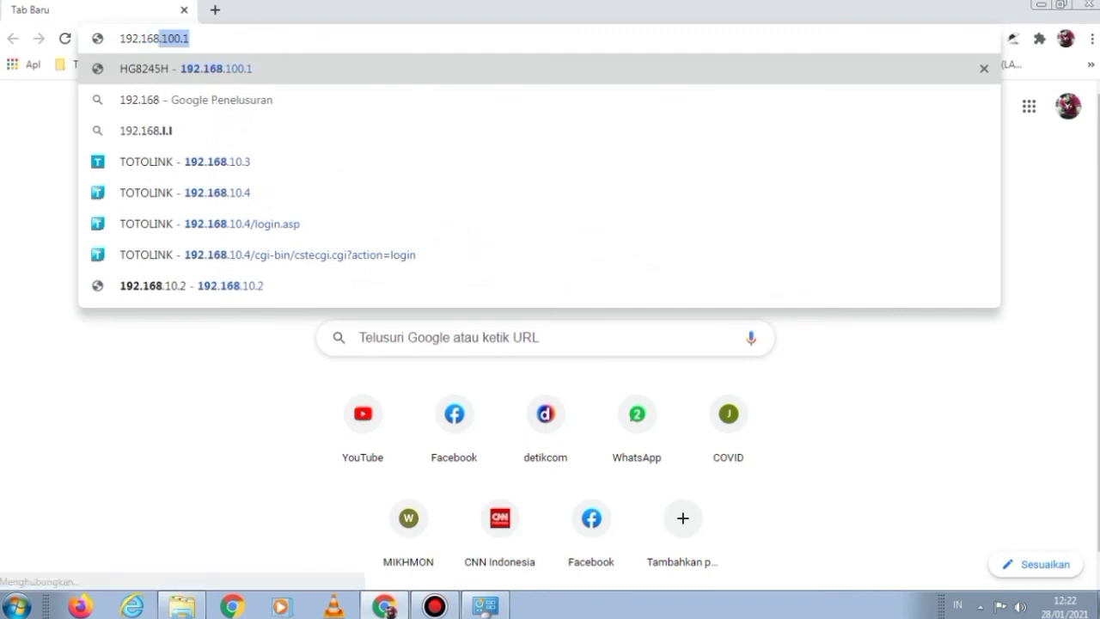
text(.10.1)
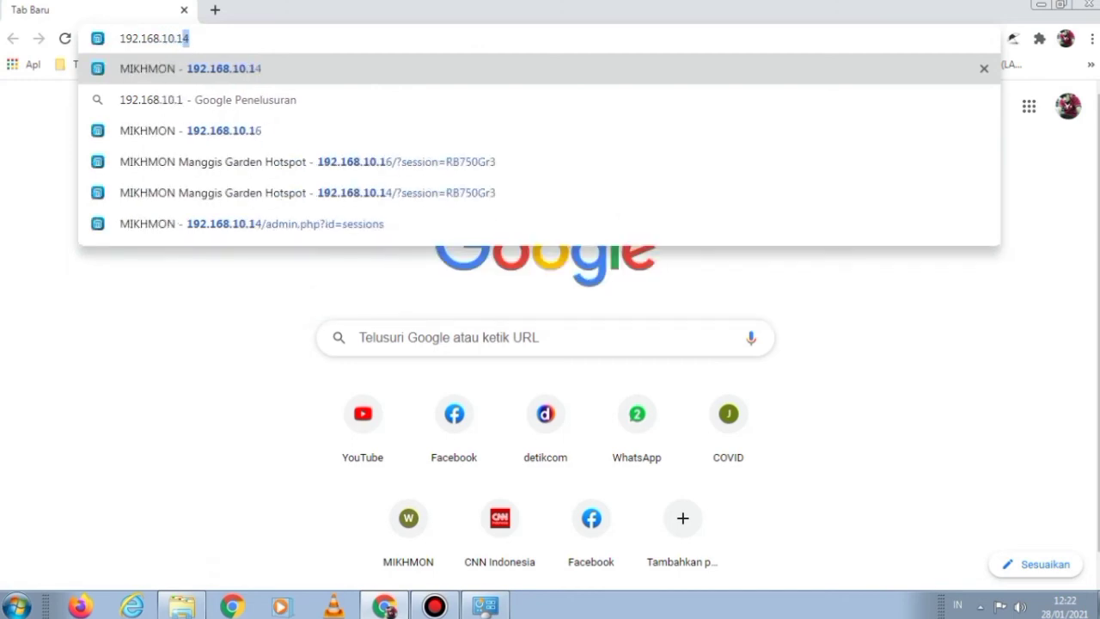
key(Delete)
key(Return)
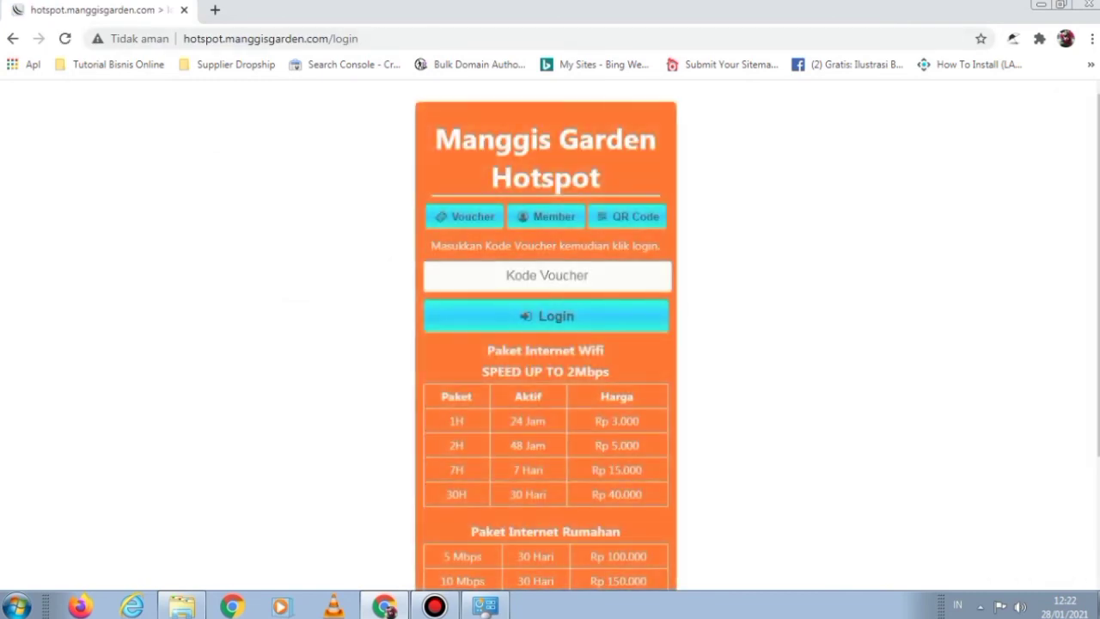
Toggle between the voucher code and member username/password login forms
scroll(547, 335, down, 3)
scroll(547, 335, up, 3)
click(547, 217)
click(465, 217)
click(547, 217)
click(465, 217)
click(547, 217)
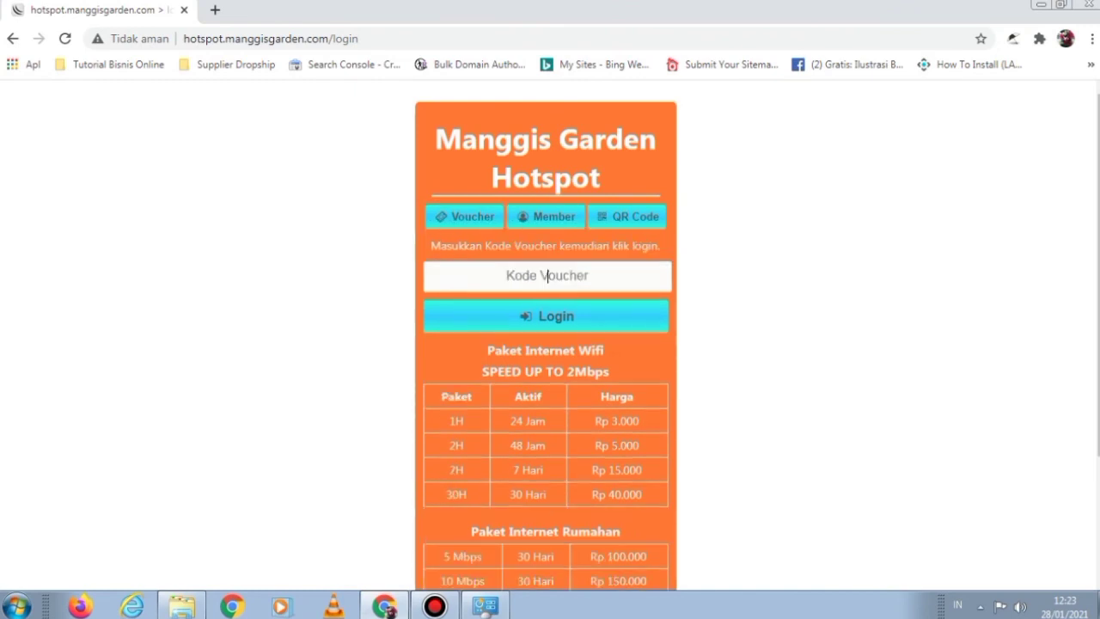
Close the Network and Sharing Center window from the taskbar
scroll(544, 275, down, 2)
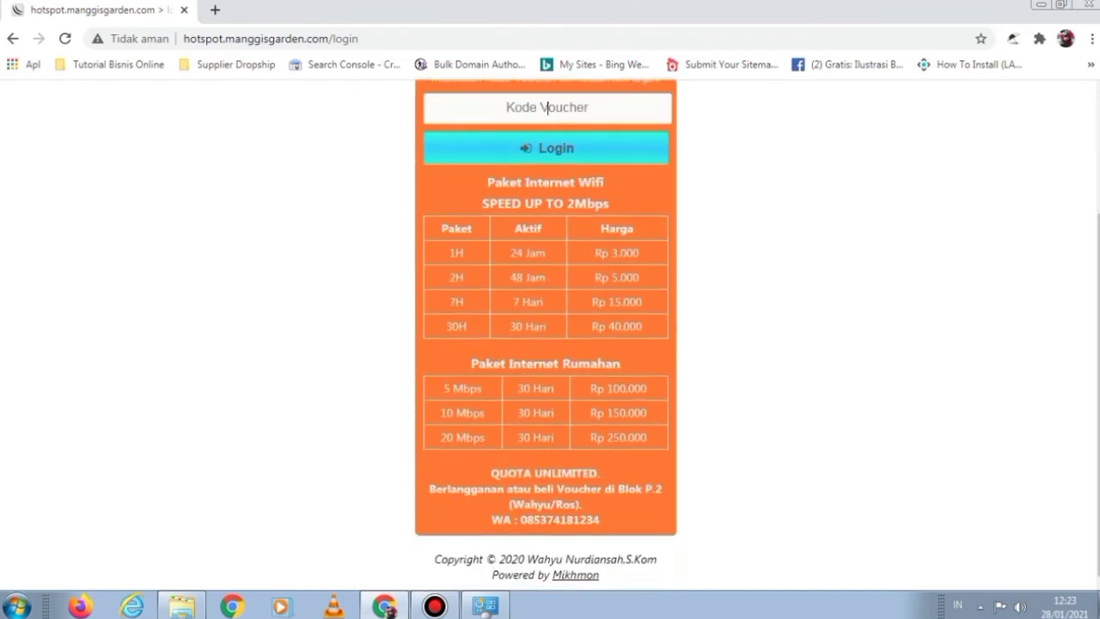
mouse_move(486, 606)
click(486, 607)
click(909, 91)
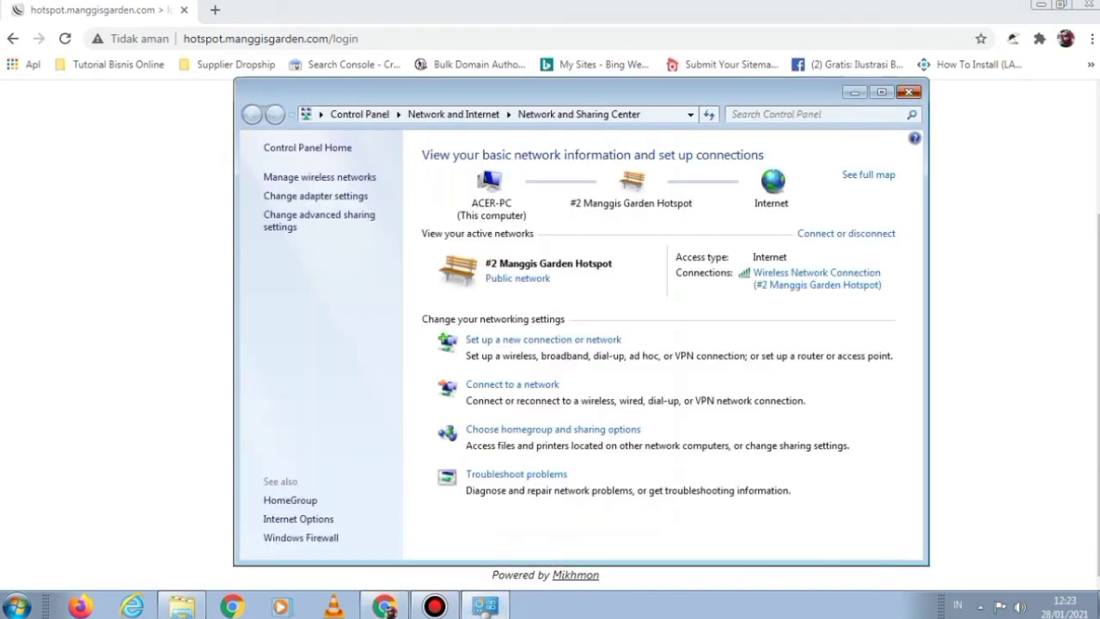
click(980, 606)
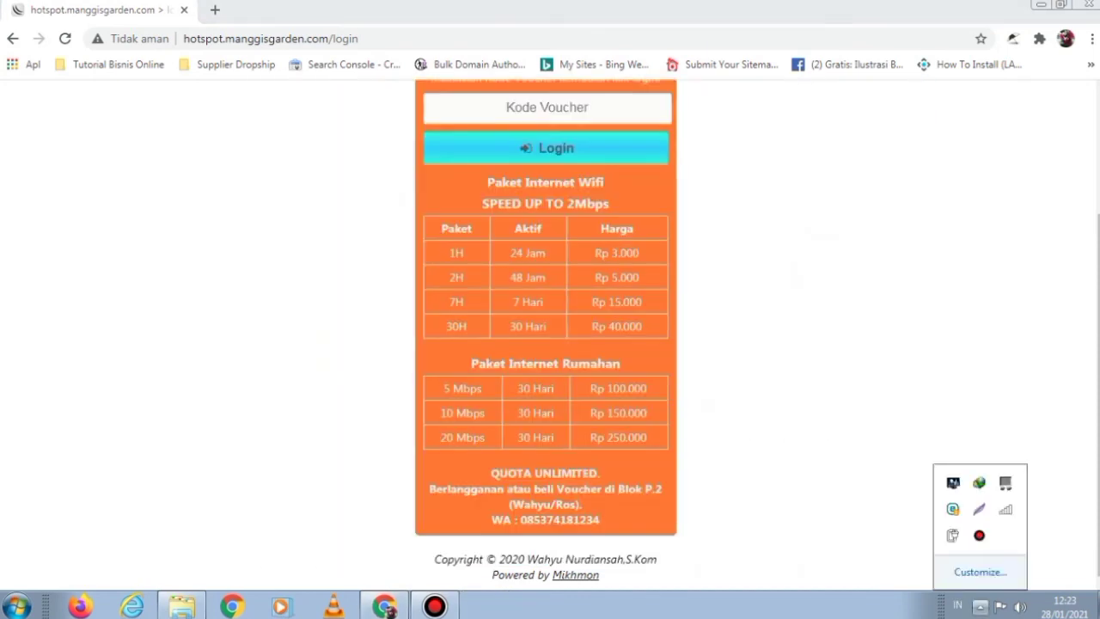
click(980, 606)
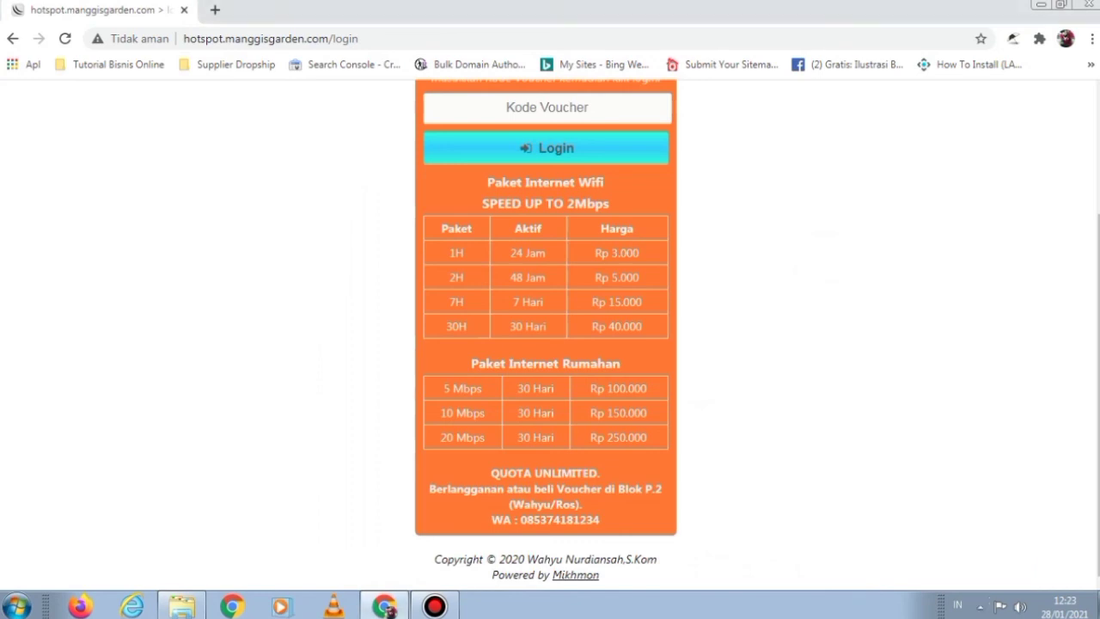